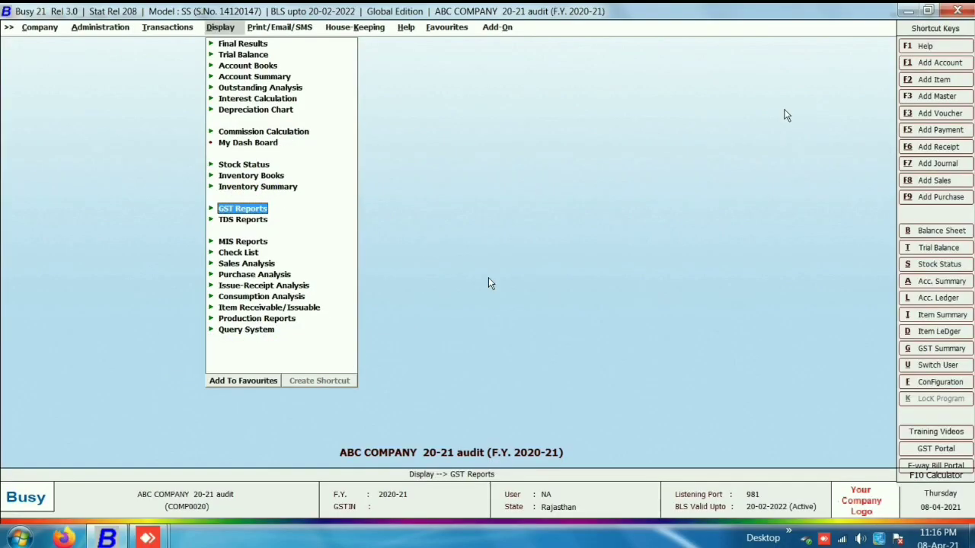
- Reopen the Display reports list and expand its GST Reports group
key(Escape)
key(Escape)
key(Escape)
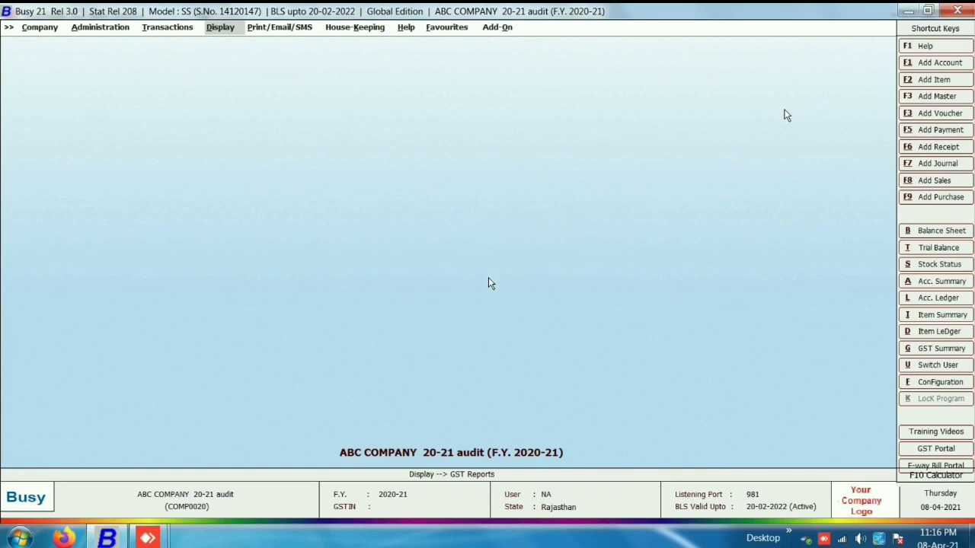
key(Return)
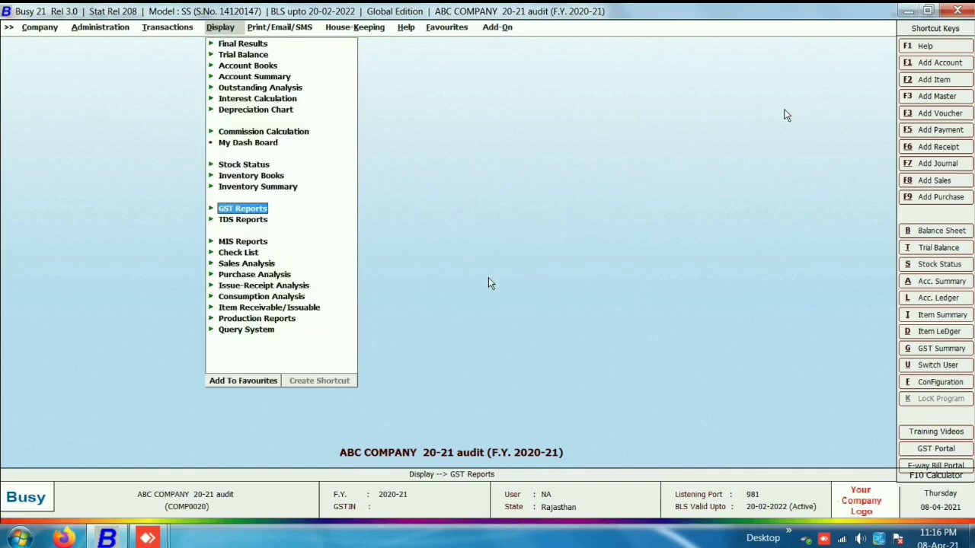
key(Down)
key(Up)
key(Return)
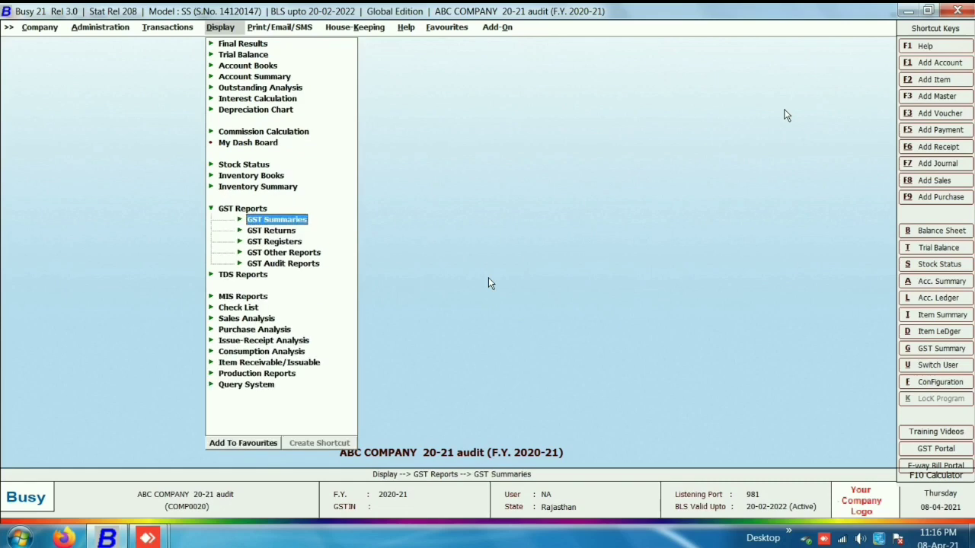
- Open the GST Summary report from the GST Summaries group
key(Down)
key(Up)
key(Down)
key(Up)
key(Return)
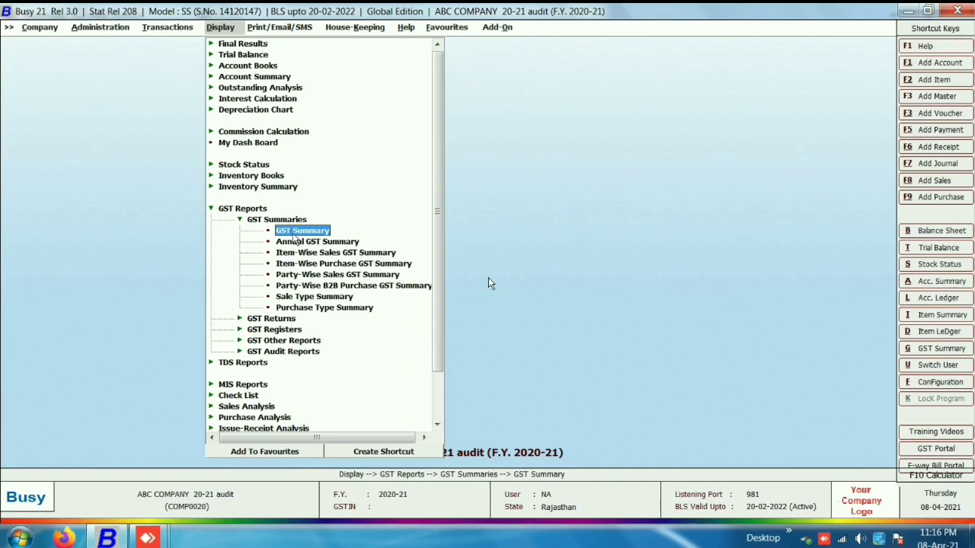
key(Return)
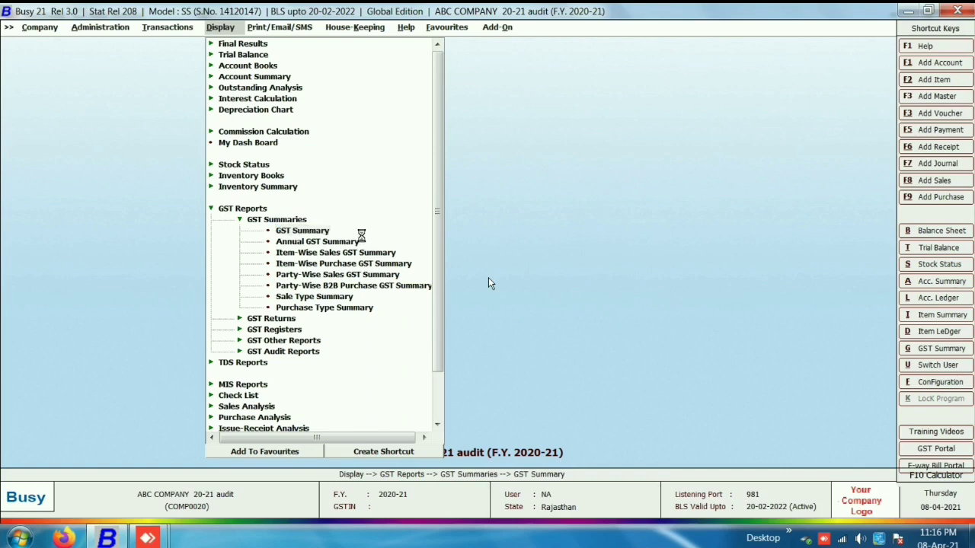
- Generate the GST Summary for all voucher series groups from 01-04-2020 to 31-03-2021, without tax-rate-wise bifurcation
key(Return)
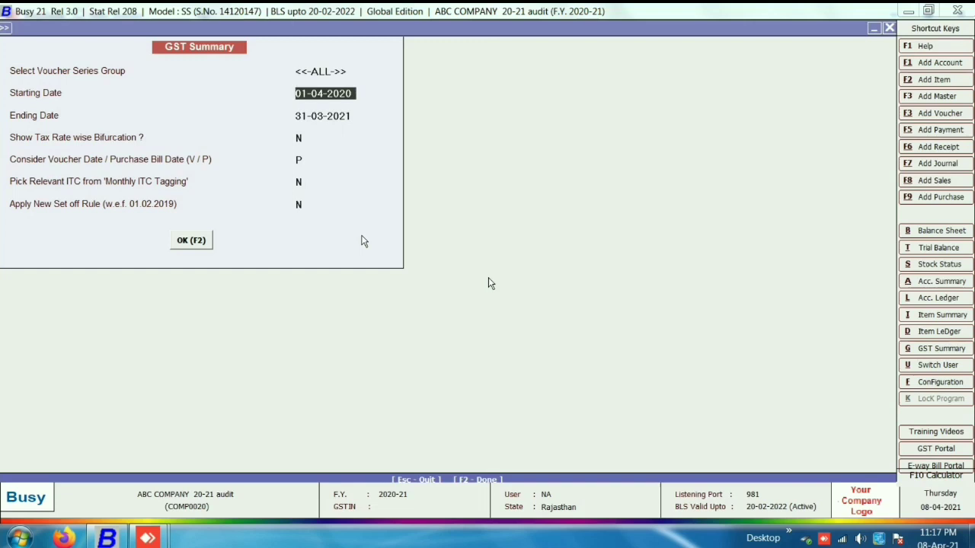
text(1.04)
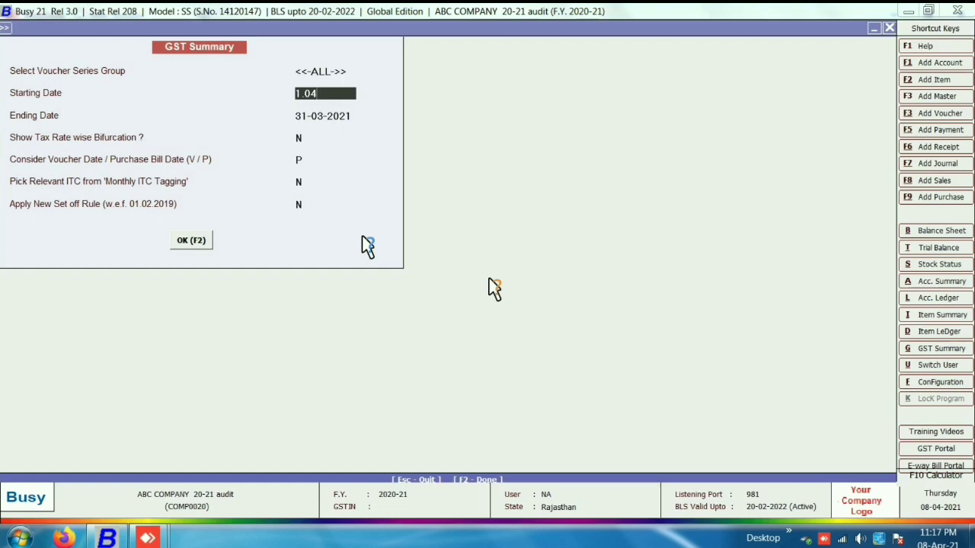
key(Return)
text(31.03)
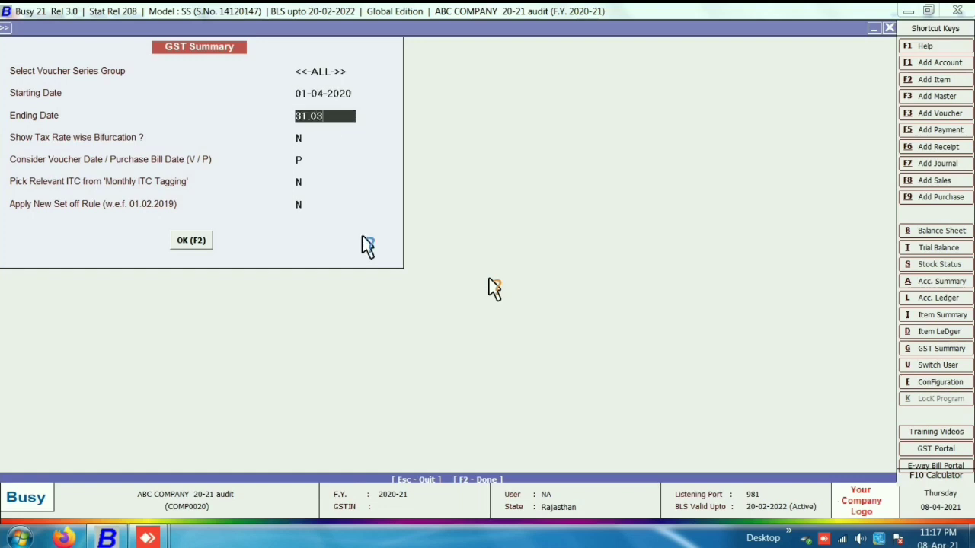
key(Return)
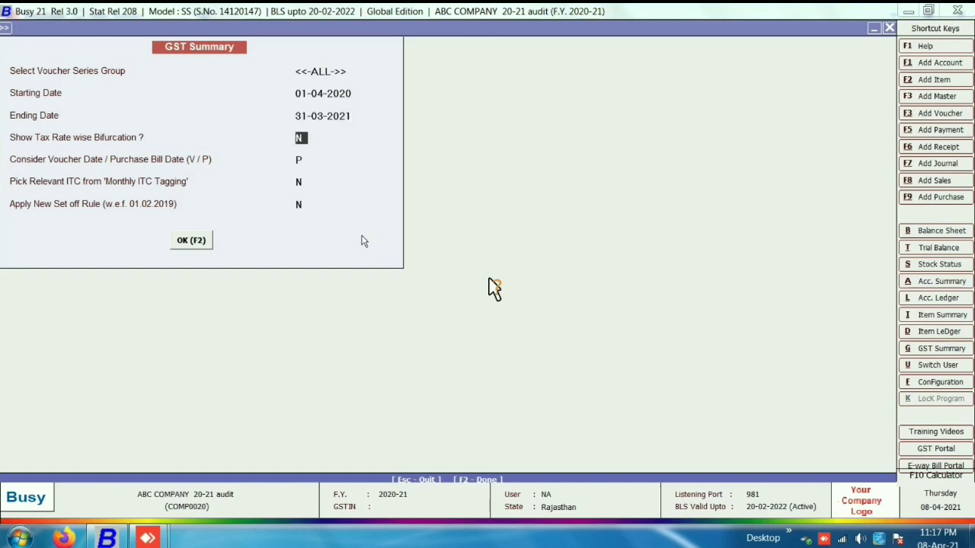
key(Return)
key(Up)
click(191, 242)
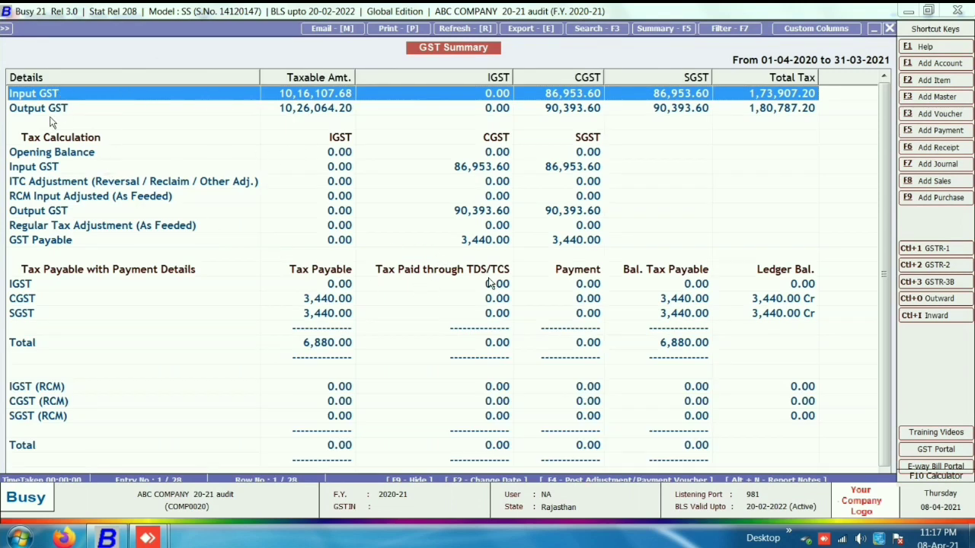
- View the rate-wise details behind the Input GST line and go back to the report options
double_click(313, 94)
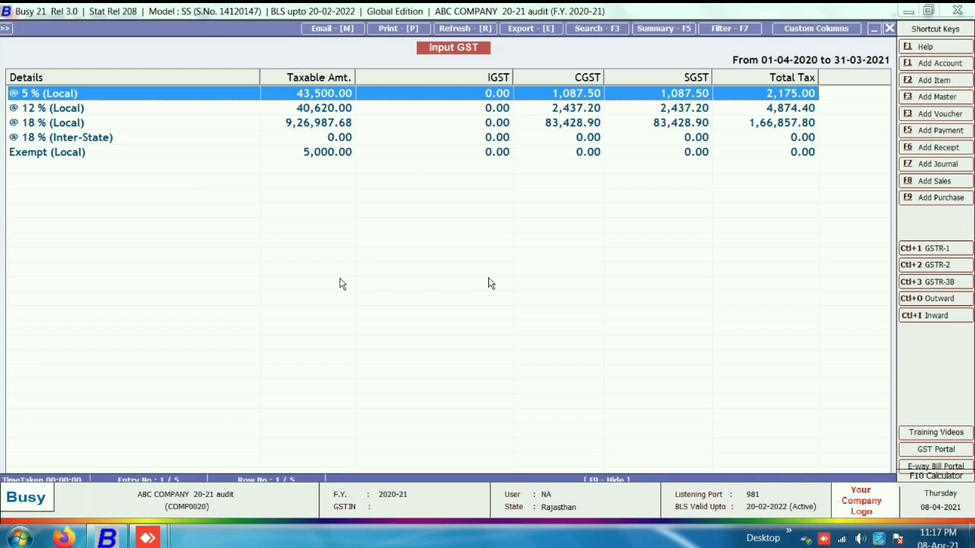
key(Escape)
key(Escape)
- Regenerate the GST Summary for the same period with tax-rate-wise bifurcation set to Y
key(Return)
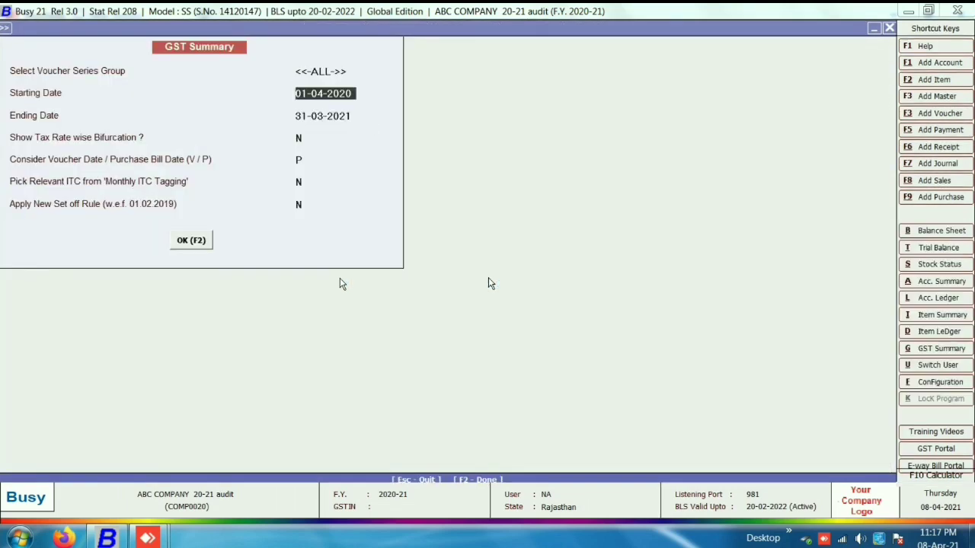
key(Return)
key(Return)
text(Y)
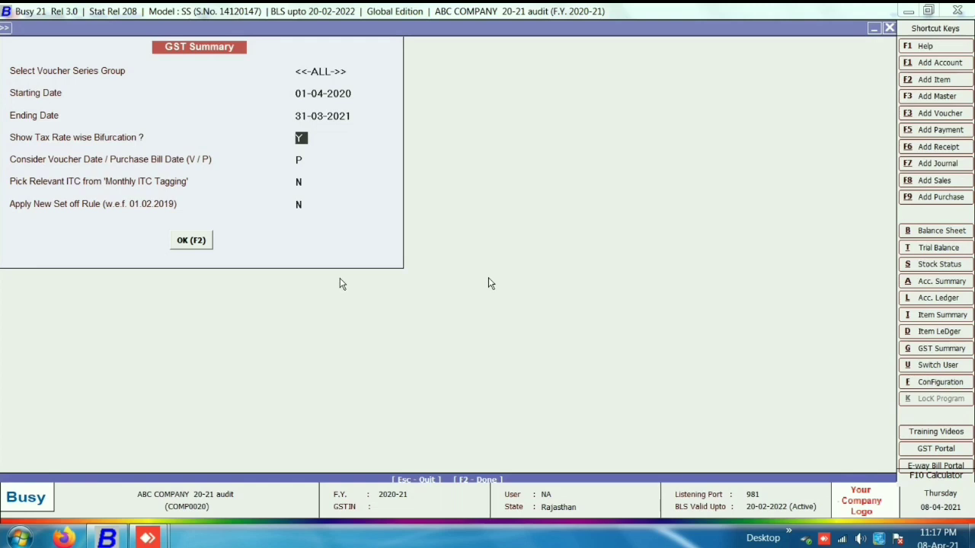
key(Return)
key(F2)
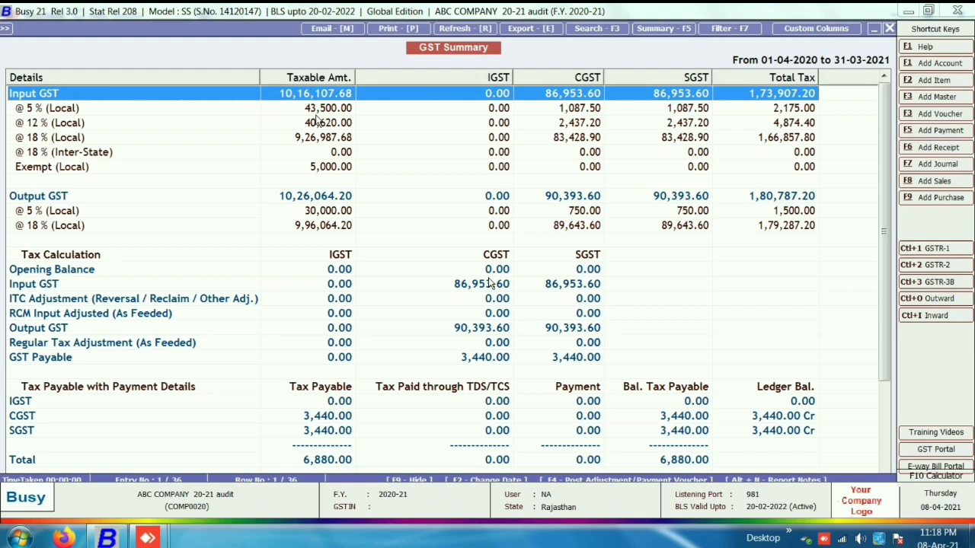
- Examine the Exempt (Local) line and the inter-state line above it under Input GST
click(776, 162)
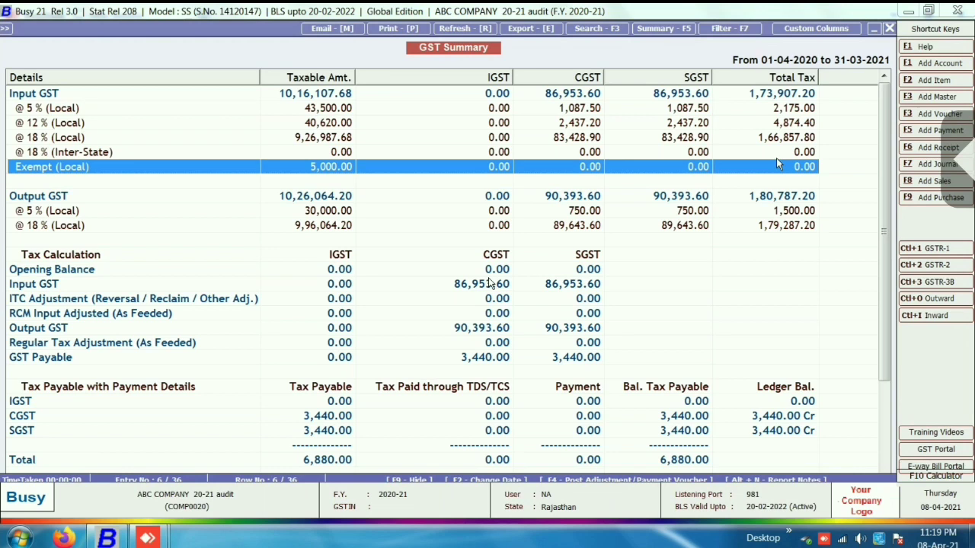
key(Up)
key(Down)
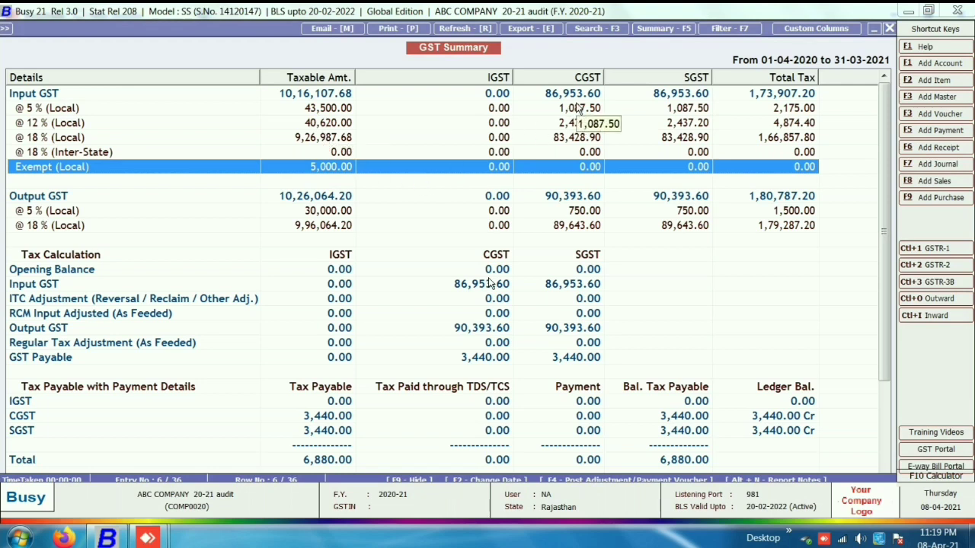
- Check the CGST on the 5% local input amount by calculating 43500/100*2.5 in the built-in calculator, and close it
key(F10)
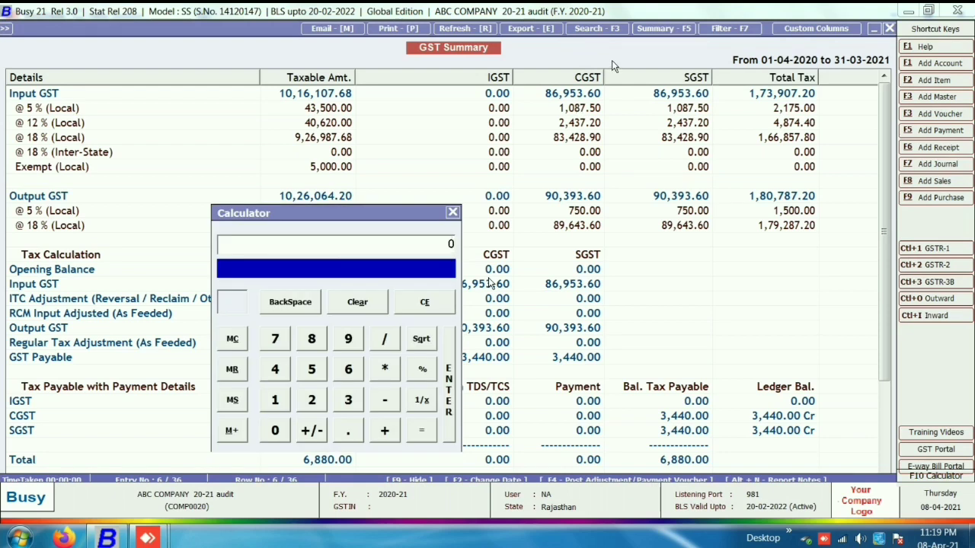
drag(343, 217, 266, 200)
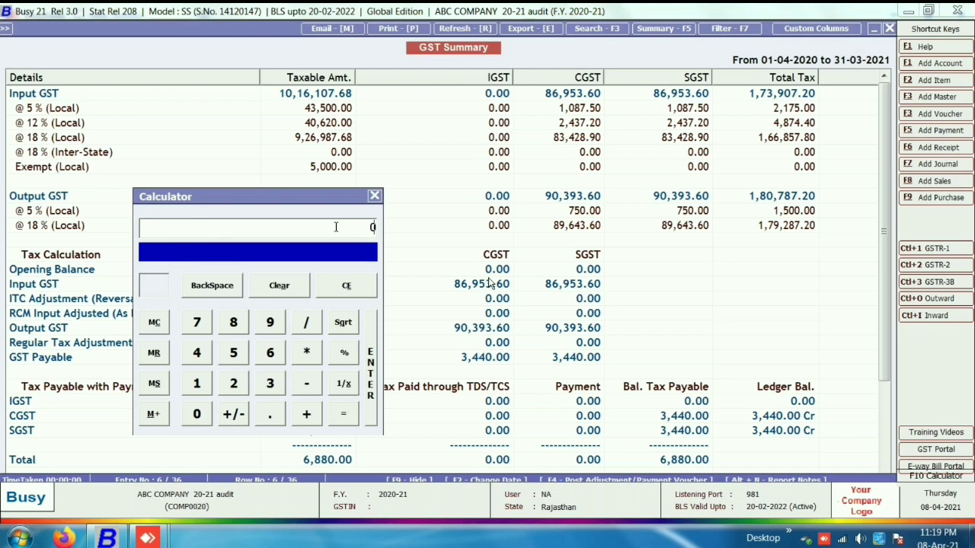
key(BackSpace)
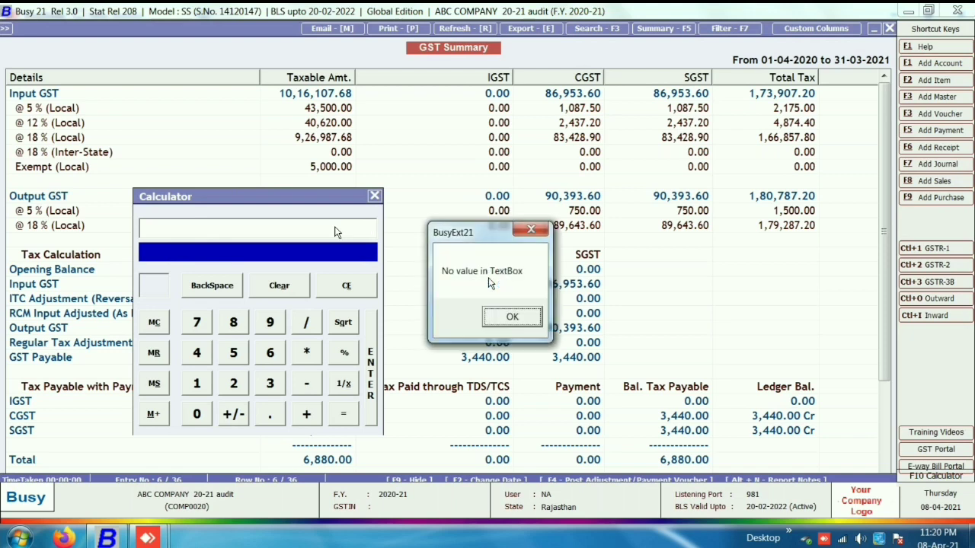
key(Return)
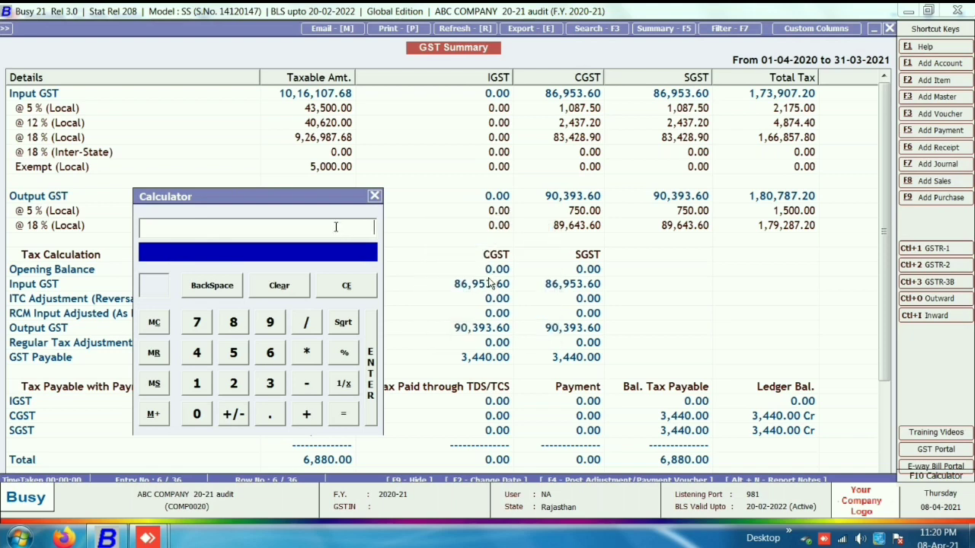
text(43500/100)
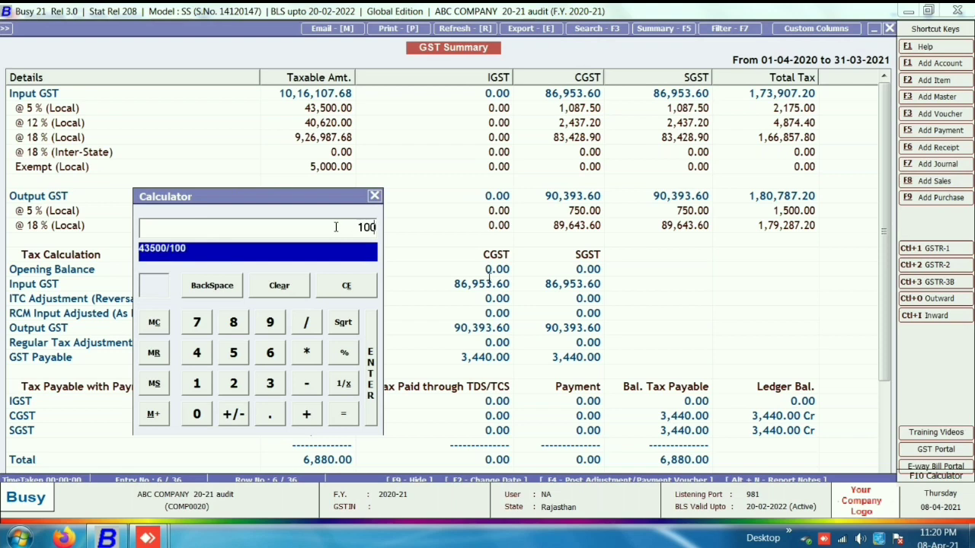
text(*2.05)
key(BackSpace)
key(BackSpace)
text(5)
key(Return)
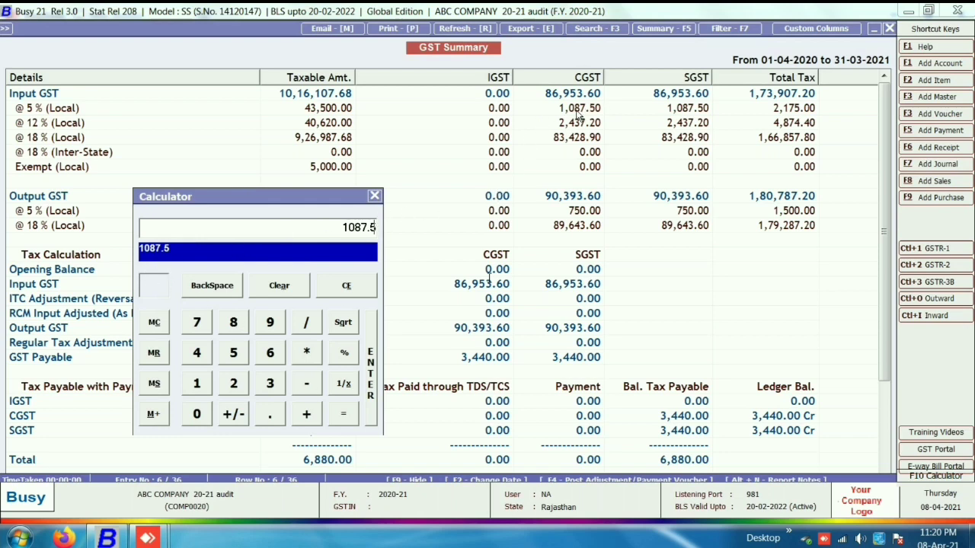
key(Escape)
- Examine the rate-wise Input GST lines, ending on the 5% local line
key(Up)
key(Up)
key(Up)
key(Down)
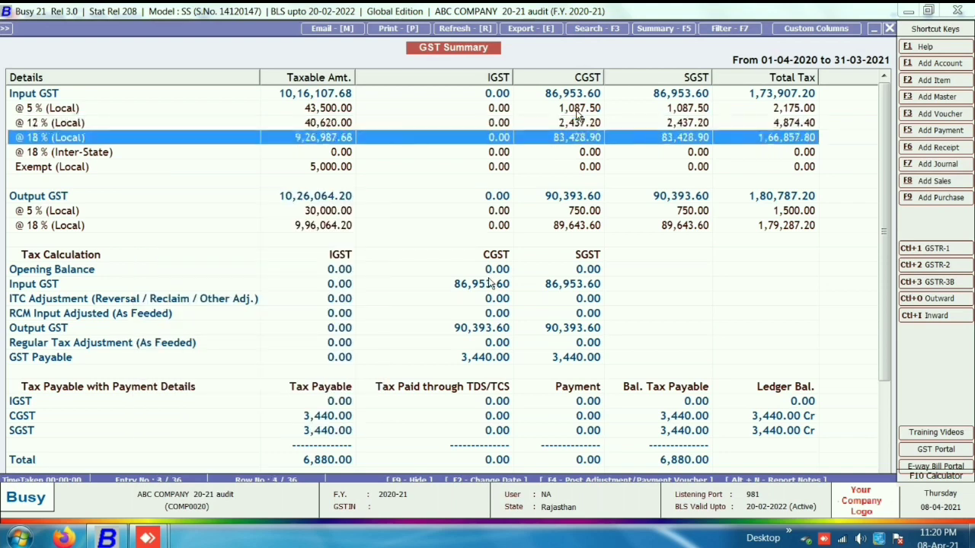
key(Up)
key(Up)
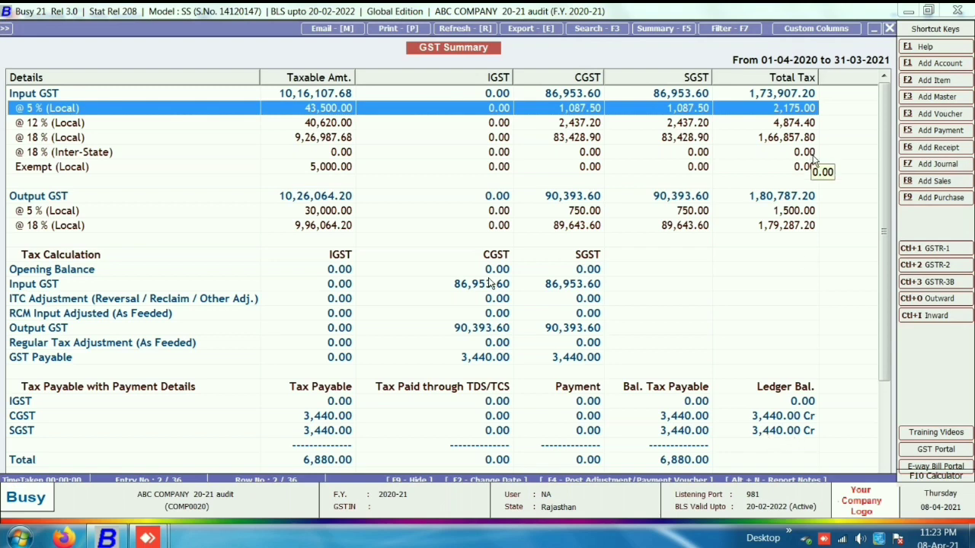
- Regenerate the GST Summary for all voucher series groups and the same dates with tax-rate-wise bifurcation turned off
key(Escape)
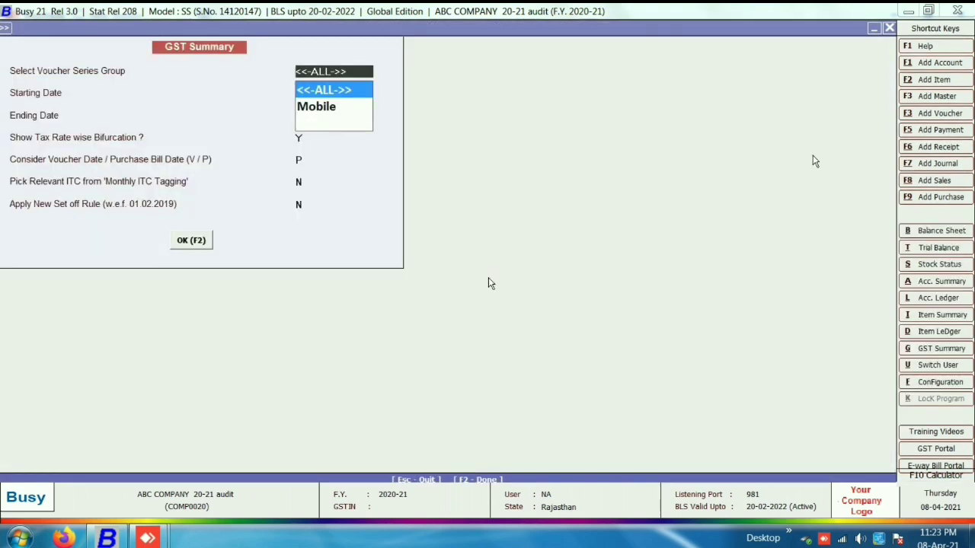
key(Return)
key(Return)
key(Return)
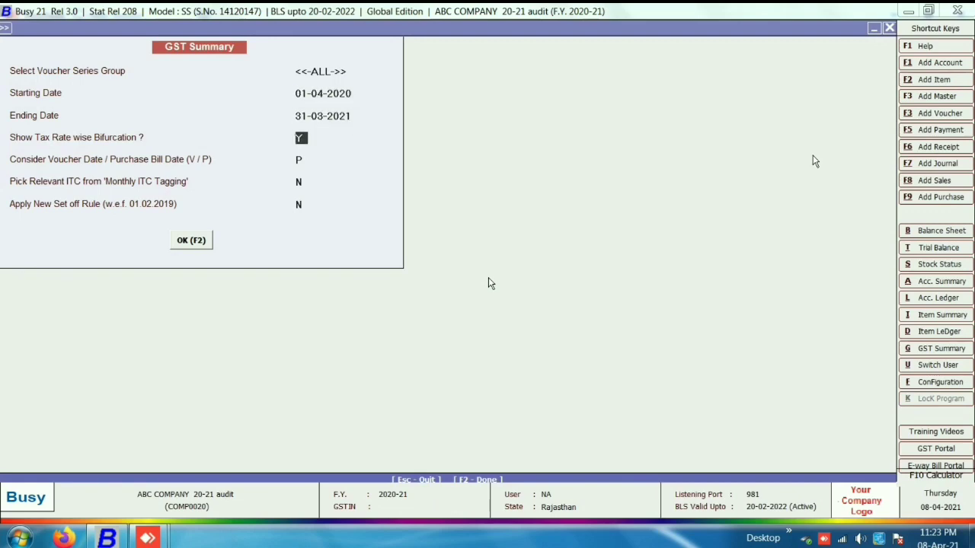
key(Return)
key(Return)
key(Return)
key(Return)
key(Return)
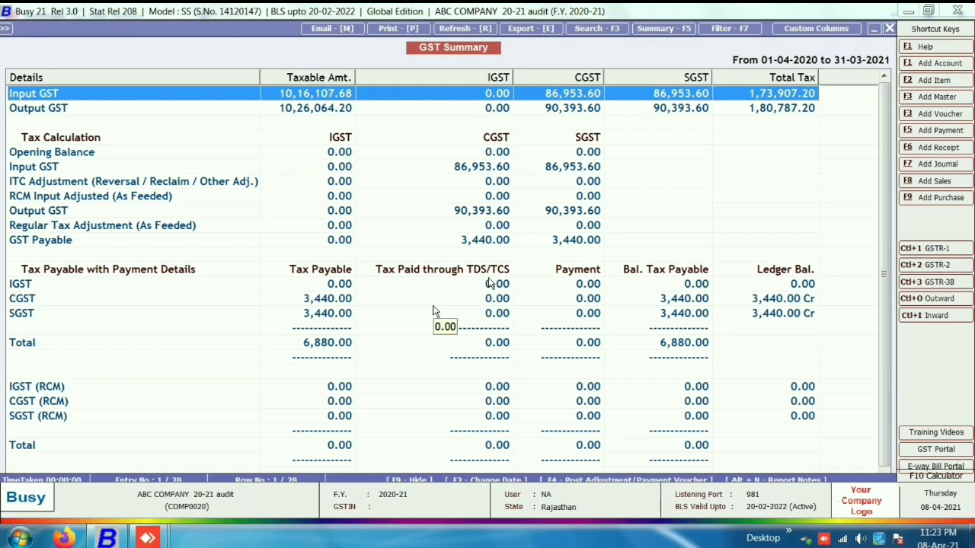
- Examine the Input GST, Output GST and GST Payable lines in the Tax Calculation section
key(Down)
key(Down)
key(Down)
key(Down)
key(Down)
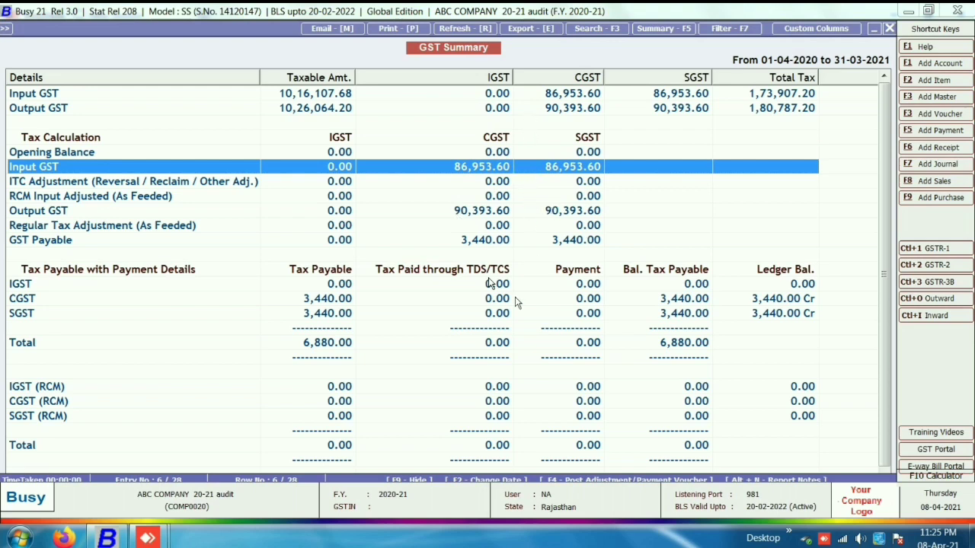
click(54, 214)
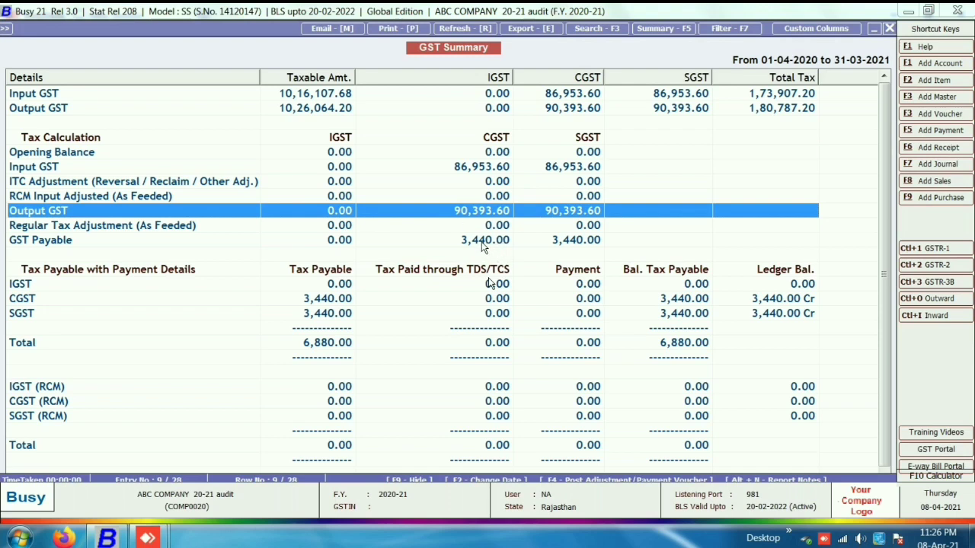
click(482, 244)
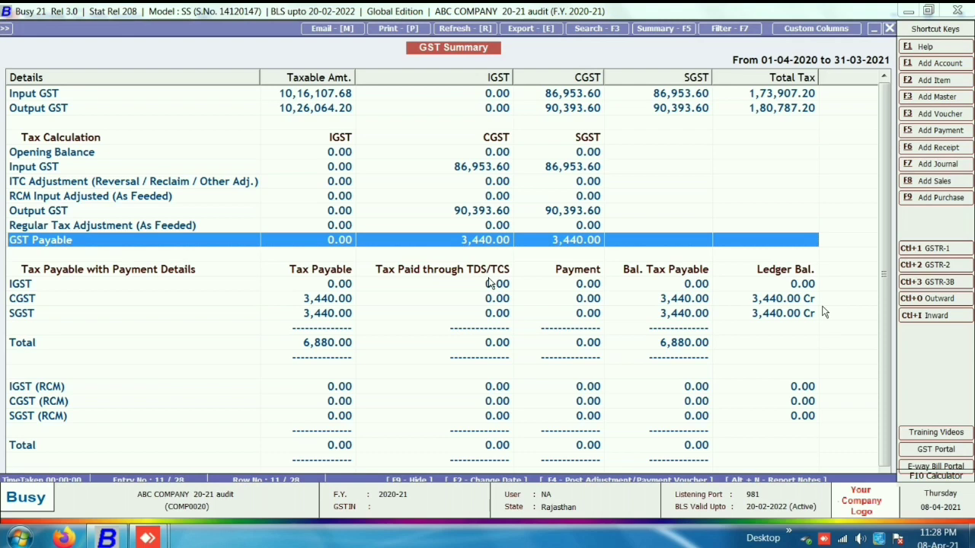
- Examine the Tax Payable with Payment Details section, reviewing its IGST, CGST, SGST and Total lines
key(Down)
key(Down)
key(Down)
key(Down)
key(Down)
key(Down)
key(Down)
key(Down)
key(Down)
key(Down)
key(Up)
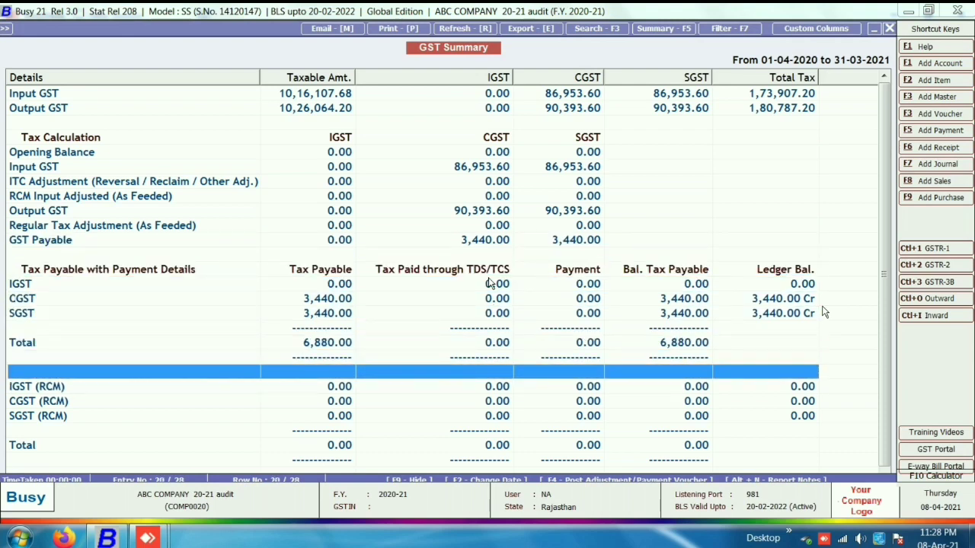
key(Up)
key(Up)
key(Up)
key(Up)
key(Up)
key(Up)
key(Up)
key(Down)
key(Down)
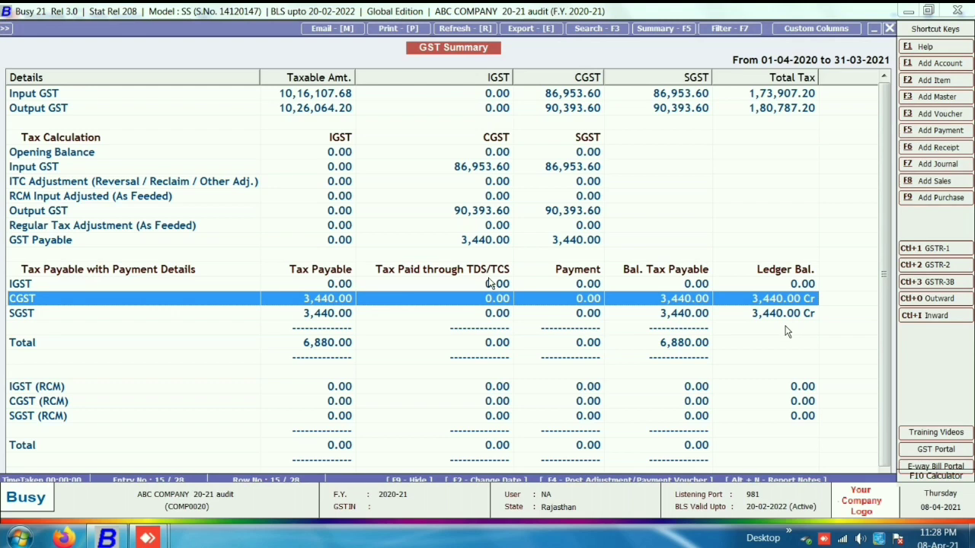
- Examine the RCM lines and their total at the end of the report, returning to the Tax Payable with Payment Details heading
key(Down)
key(Down)
key(Down)
key(Down)
key(Down)
key(Down)
key(Down)
key(Down)
key(Down)
key(Down)
key(Down)
key(Down)
key(Down)
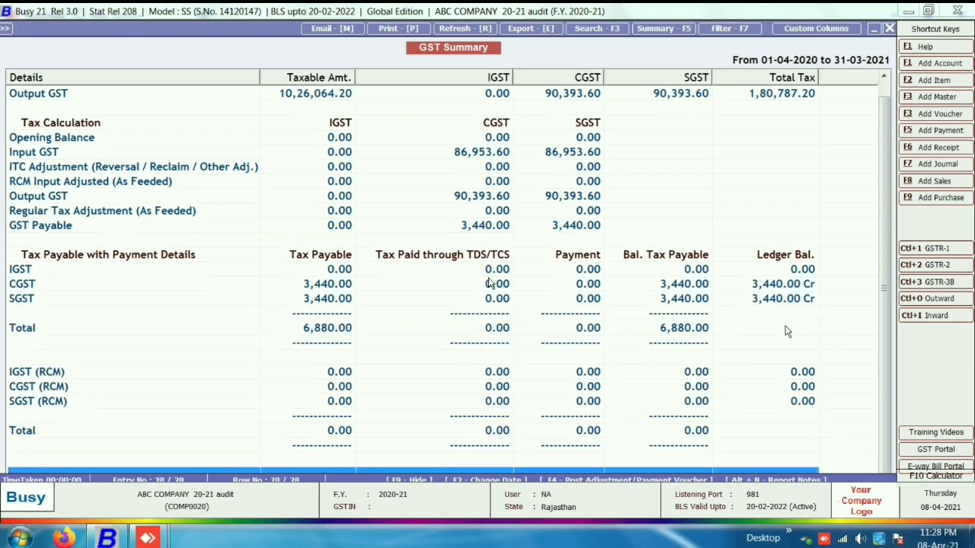
key(Up)
key(Up)
key(Up)
key(Up)
key(Up)
key(Up)
key(Up)
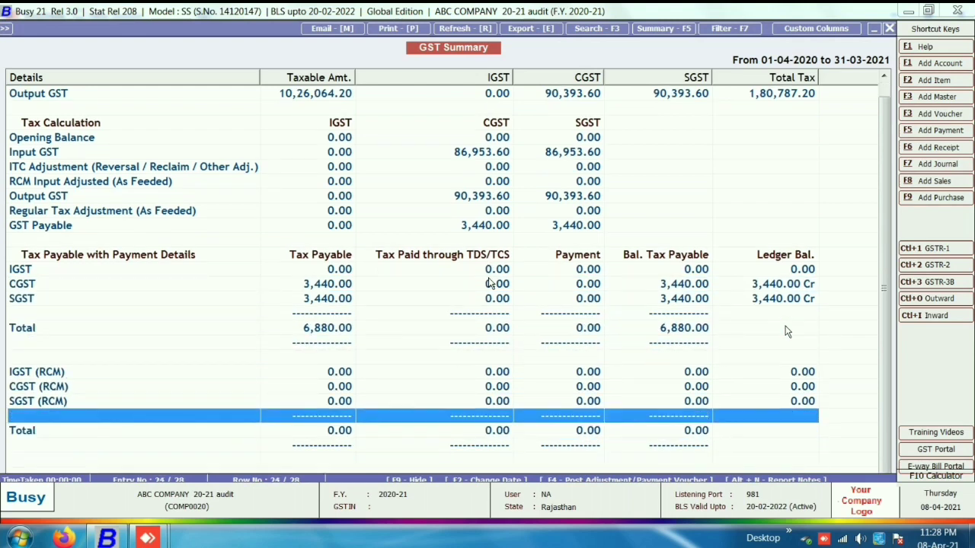
key(Up)
key(Up)
key(Up)
key(Up)
key(Up)
key(Up)
key(Up)
key(Up)
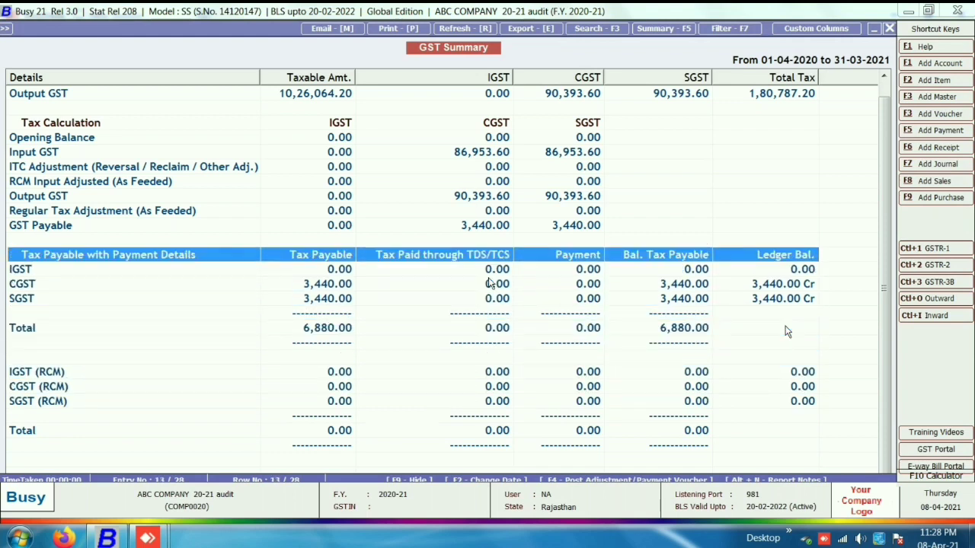
- Examine the IGST, CGST, SGST and Total lines of the Tax Payable with Payment Details section again
key(Down)
key(Down)
key(Down)
key(Down)
key(Down)
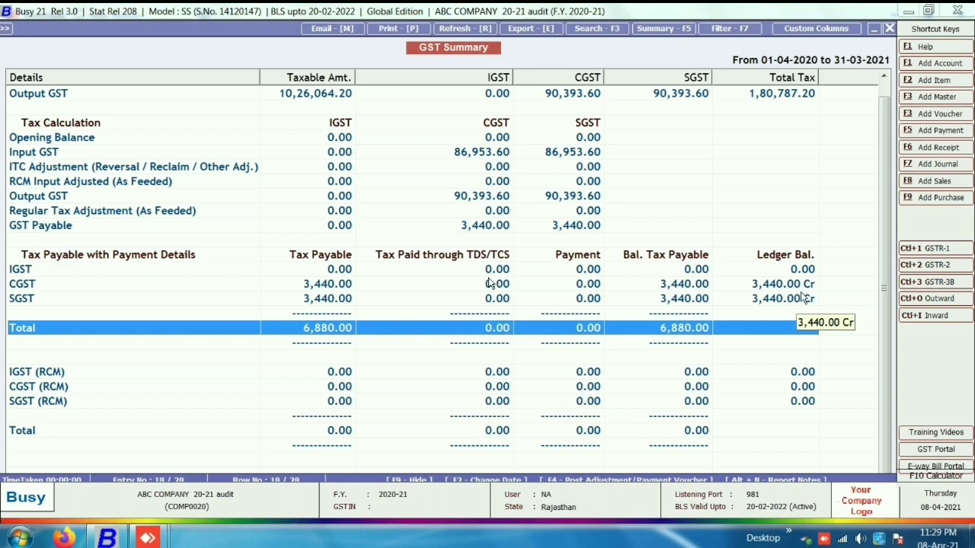
key(Up)
key(Up)
key(Up)
key(Up)
key(Up)
key(Up)
key(Up)
key(Up)
key(Up)
key(Up)
key(Up)
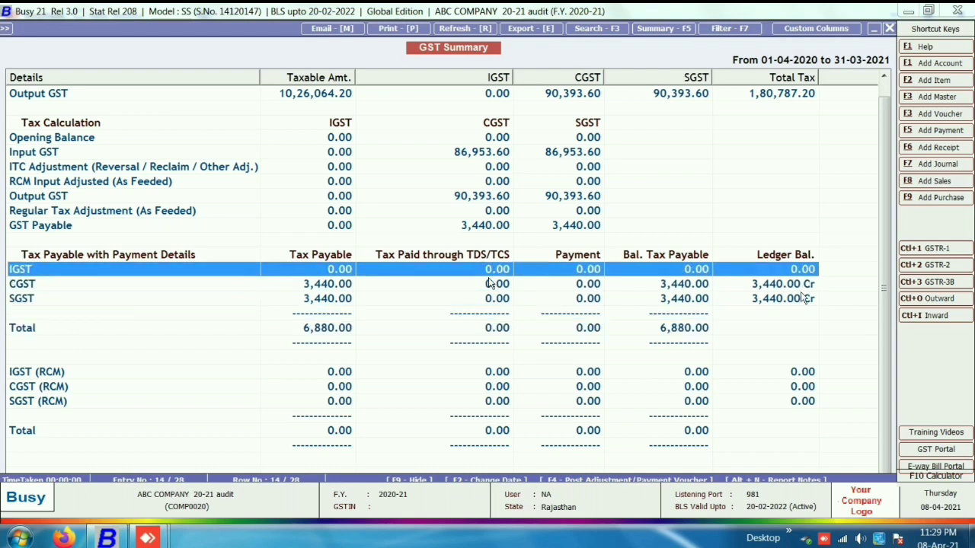
- Review the report lines from the payment details back through the Tax Calculation section to the first Input GST line
key(Down)
key(Down)
key(Down)
key(Down)
key(Up)
key(Up)
key(Up)
key(Up)
key(Up)
key(Up)
key(Up)
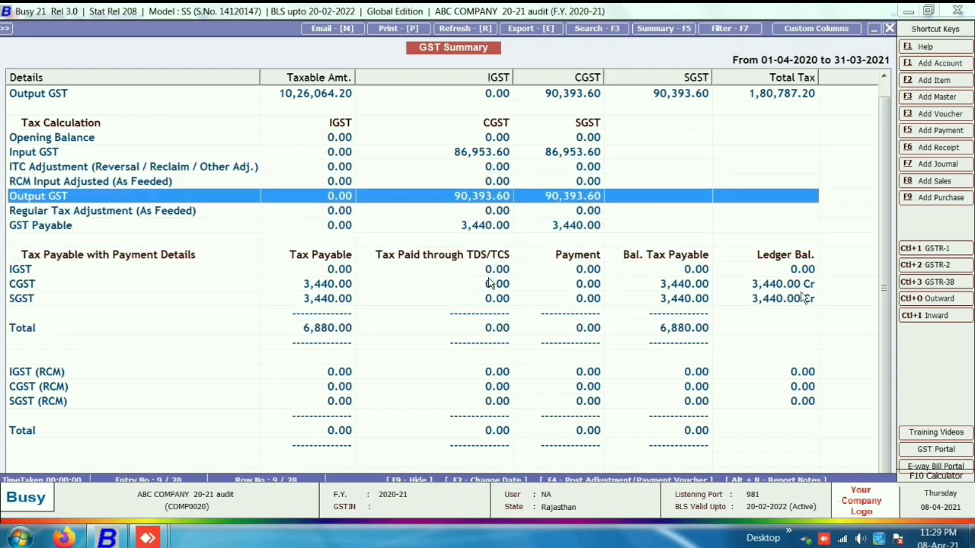
key(Up)
key(Up)
key(Up)
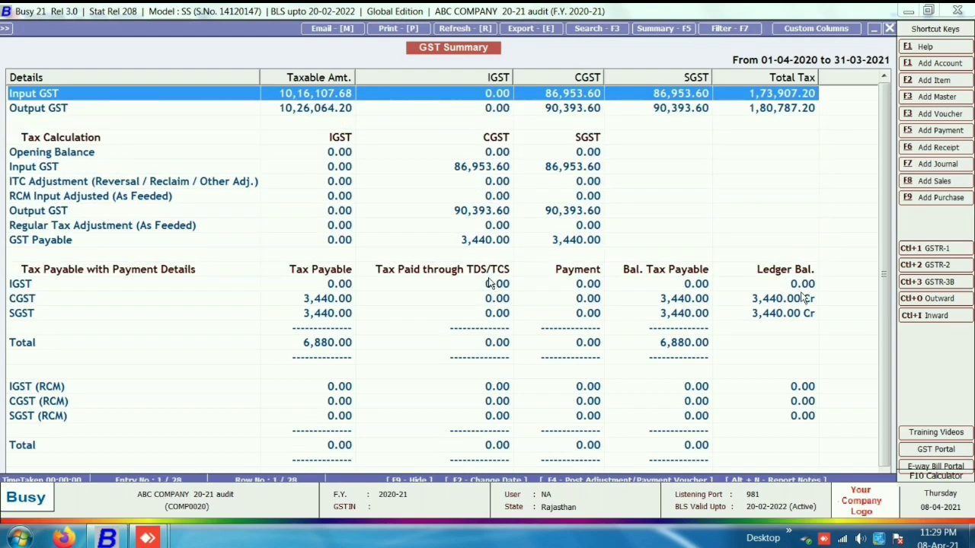
- Compare the Tax Calculation's Input GST line with the CGST and SGST ledger balances in the payment details
click(461, 171)
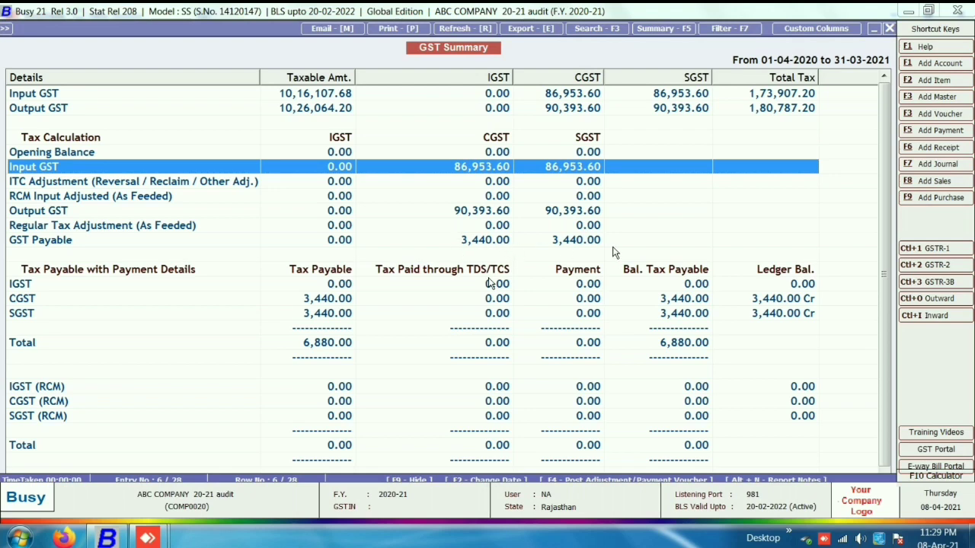
click(779, 289)
key(Down)
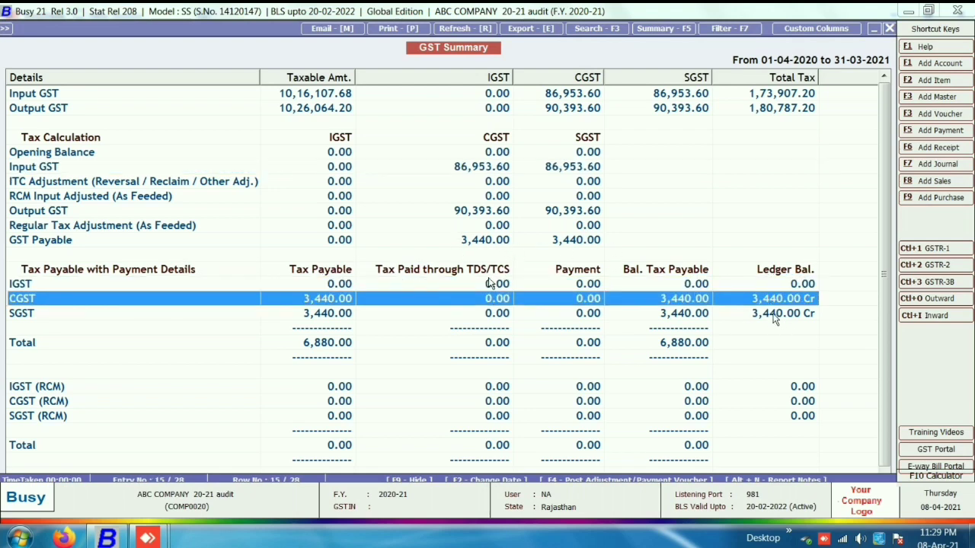
key(Down)
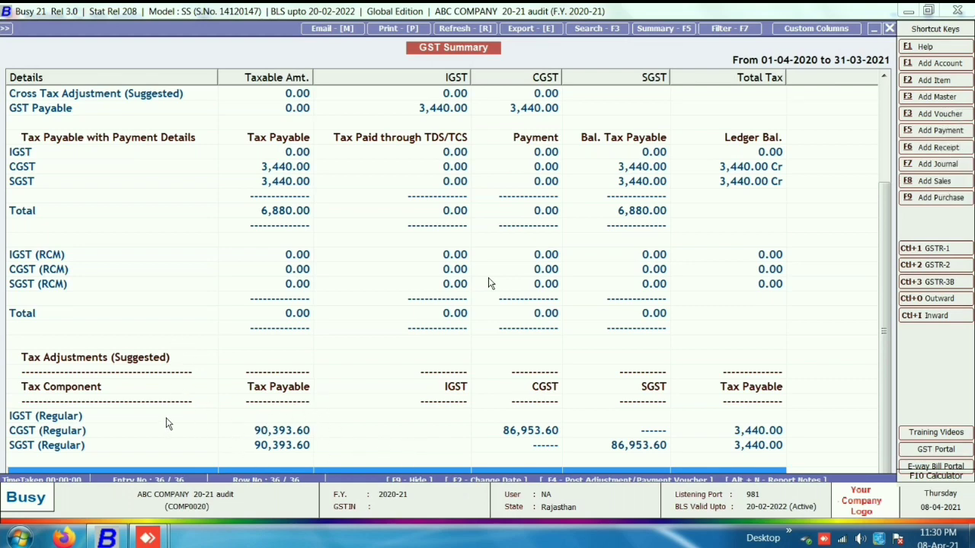
- Examine the IGST and CGST (Regular) lines under Tax Adjustments (Suggested), and return to the start of the report
click(62, 418)
click(268, 428)
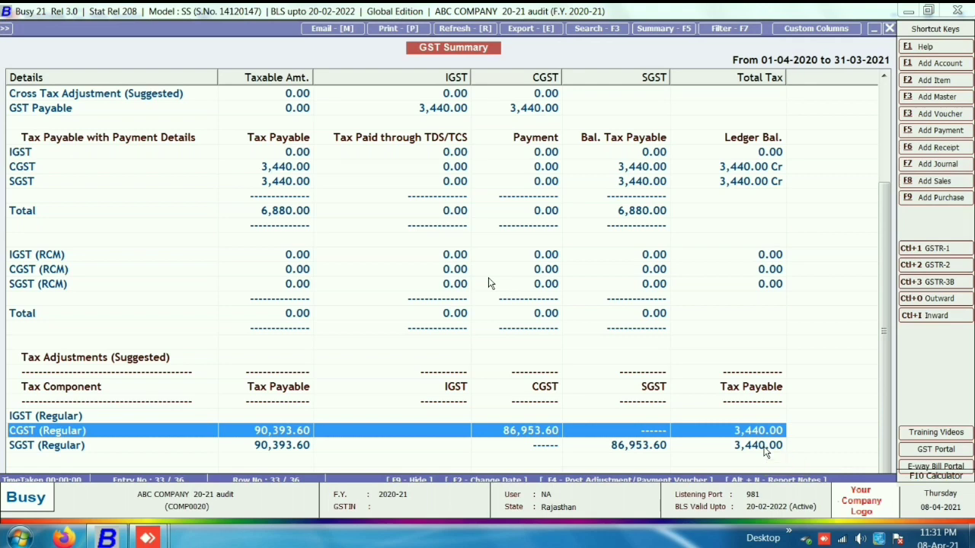
key(Up)
key(Home)
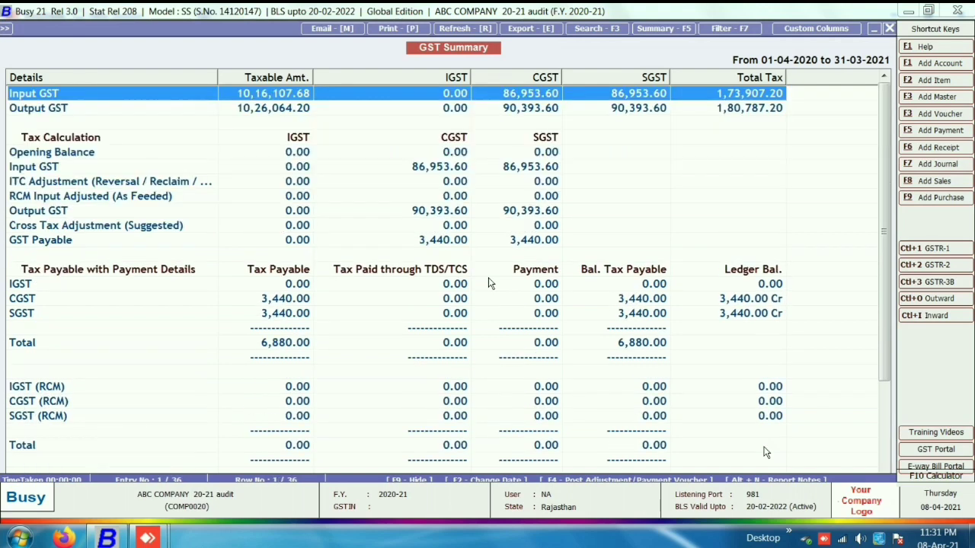
- Start a Regular GST Payment voucher from the report with type Journal, series Main and date 31-03-2021
key(F4)
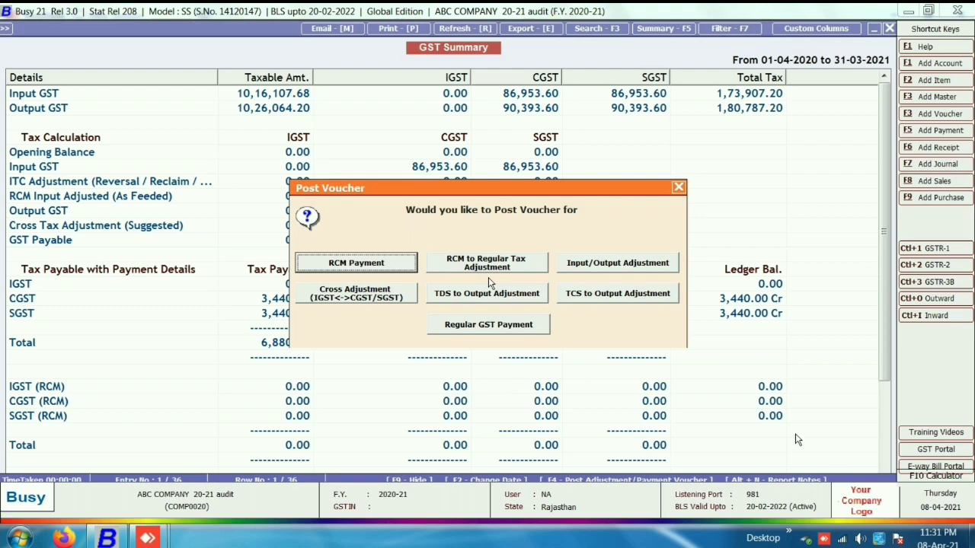
click(482, 326)
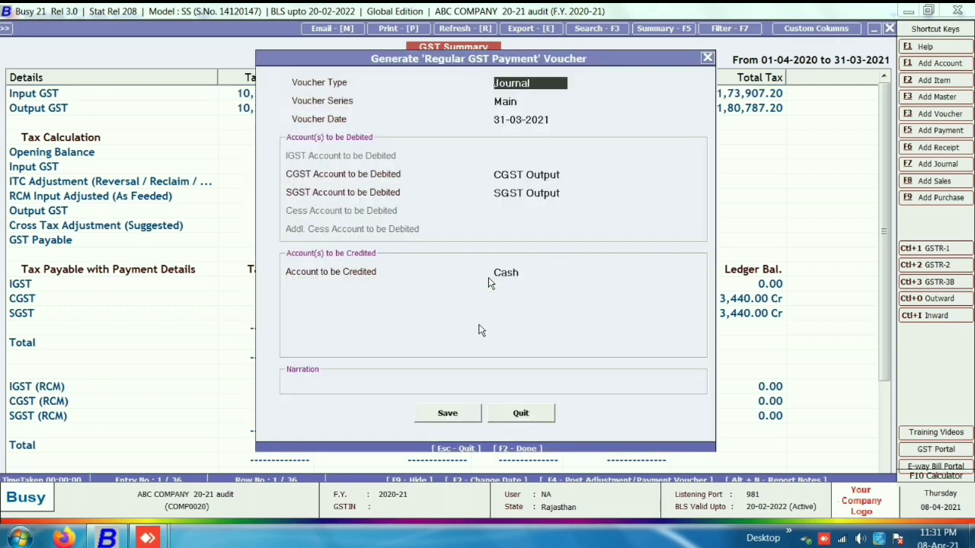
key(Return)
key(Return)
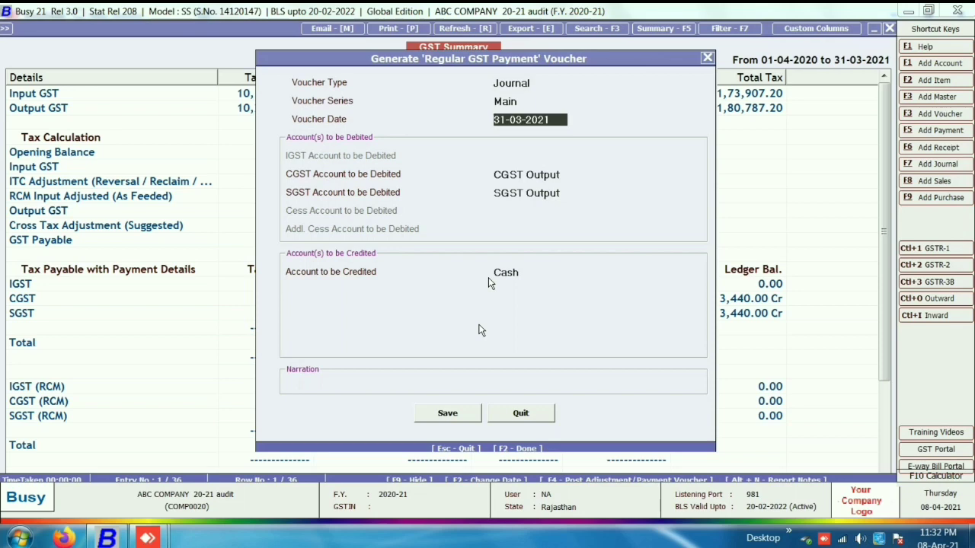
text(31-03-2021)
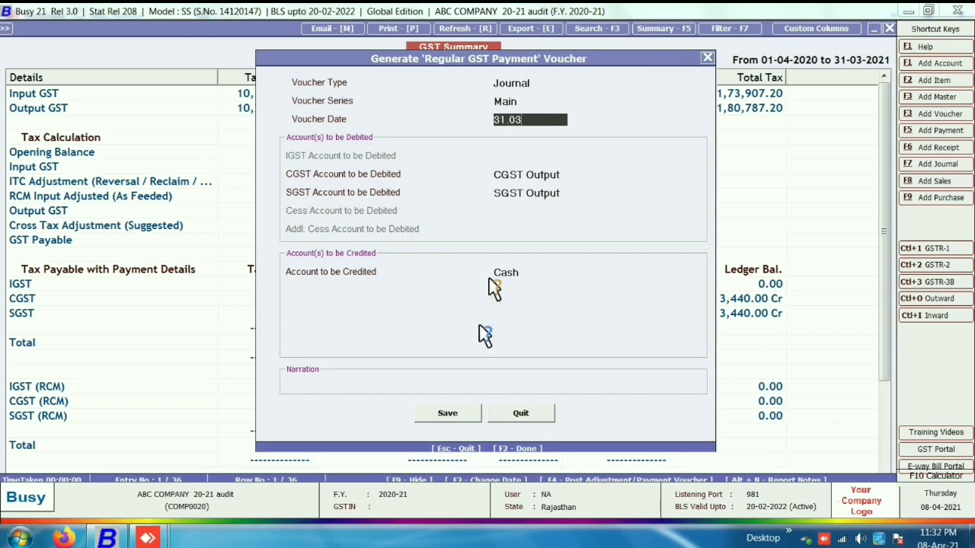
key(Return)
- Keep CGST Output and SGST Output as debited accounts, set SBI BANK as the credited account, and generate the voucher without narration
key(Return)
key(Up)
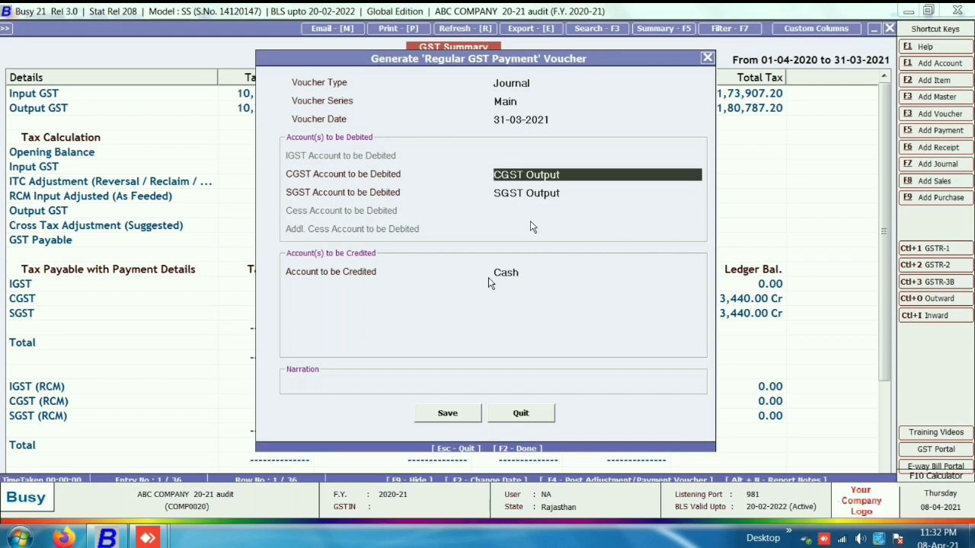
key(Return)
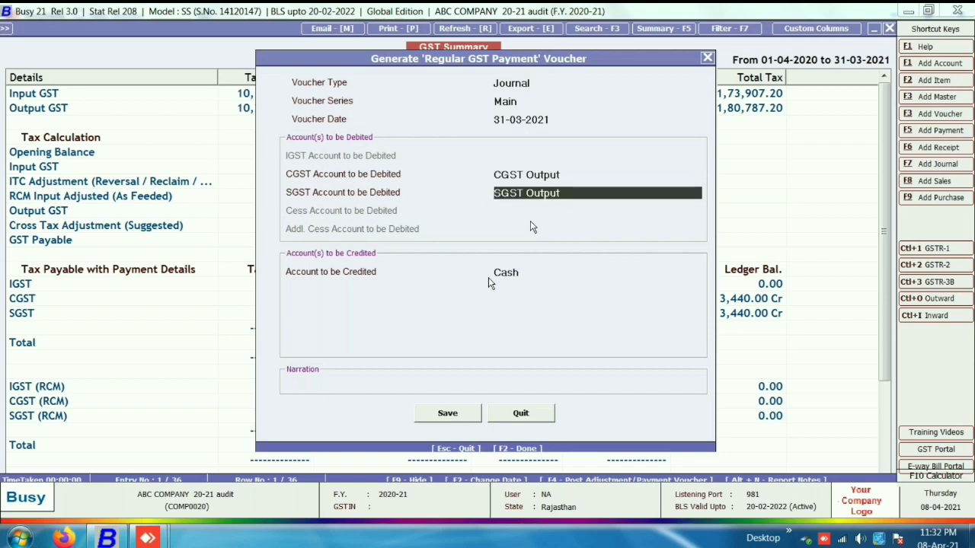
key(Return)
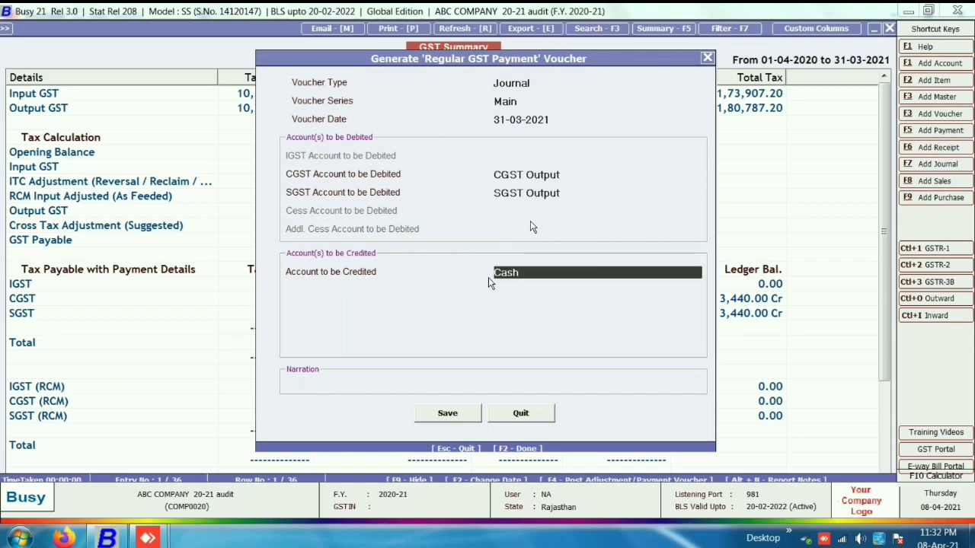
key(BackSpace)
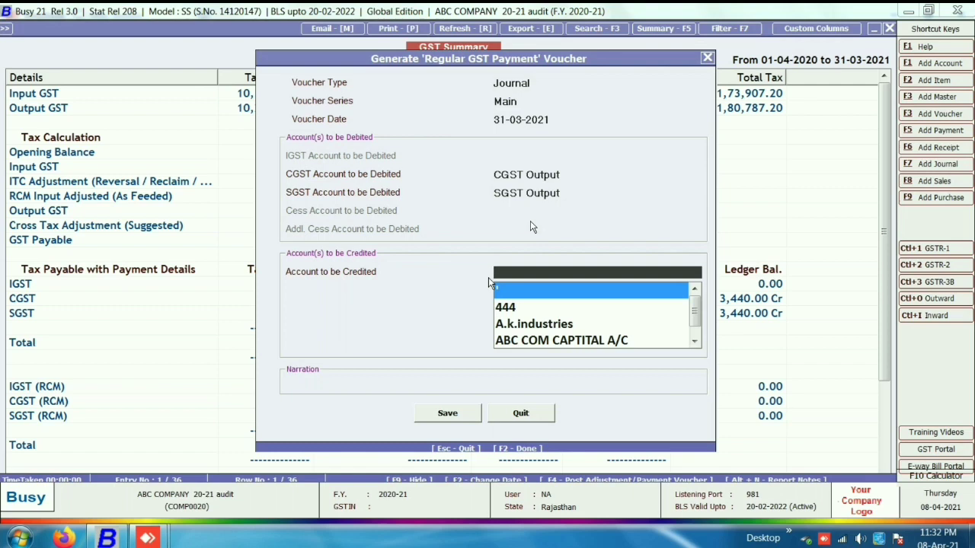
text(BANK)
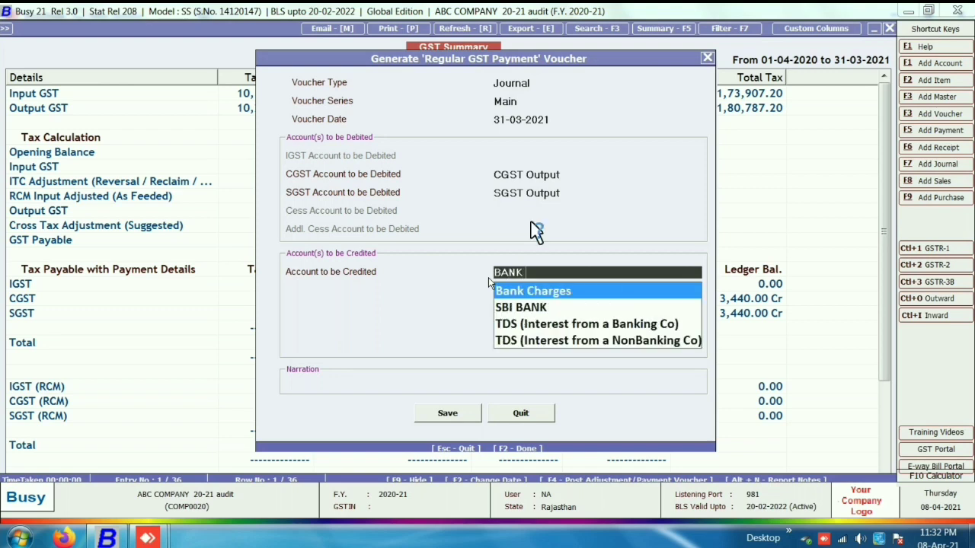
key(Down)
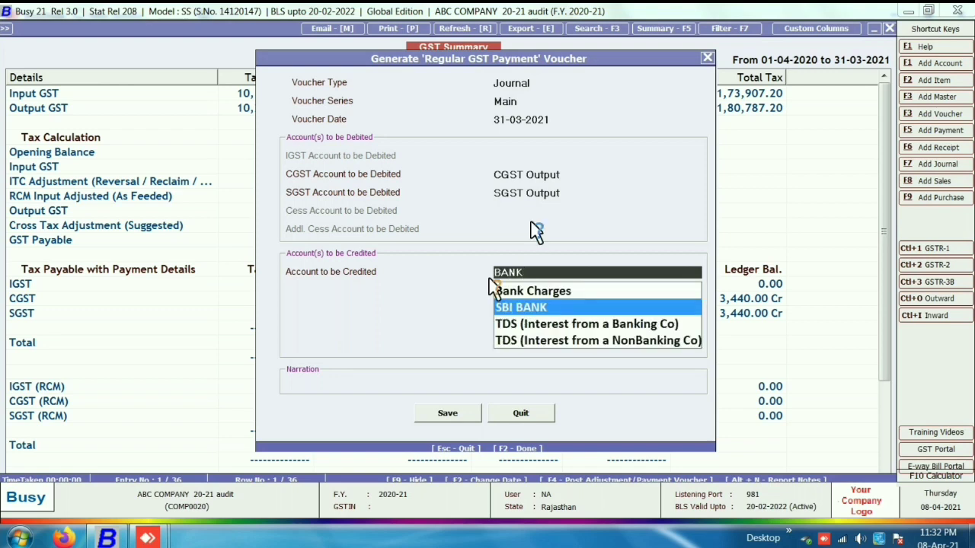
key(Return)
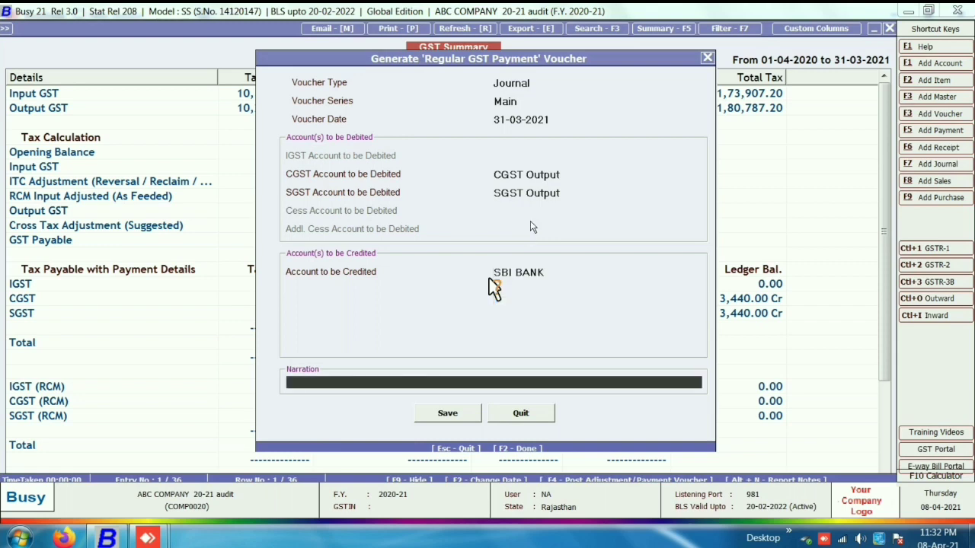
key(Return)
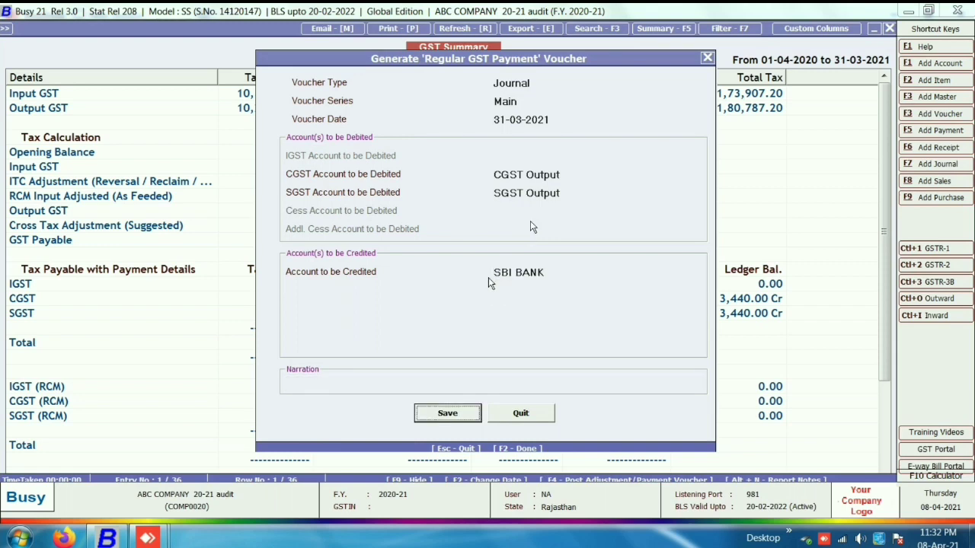
click(448, 415)
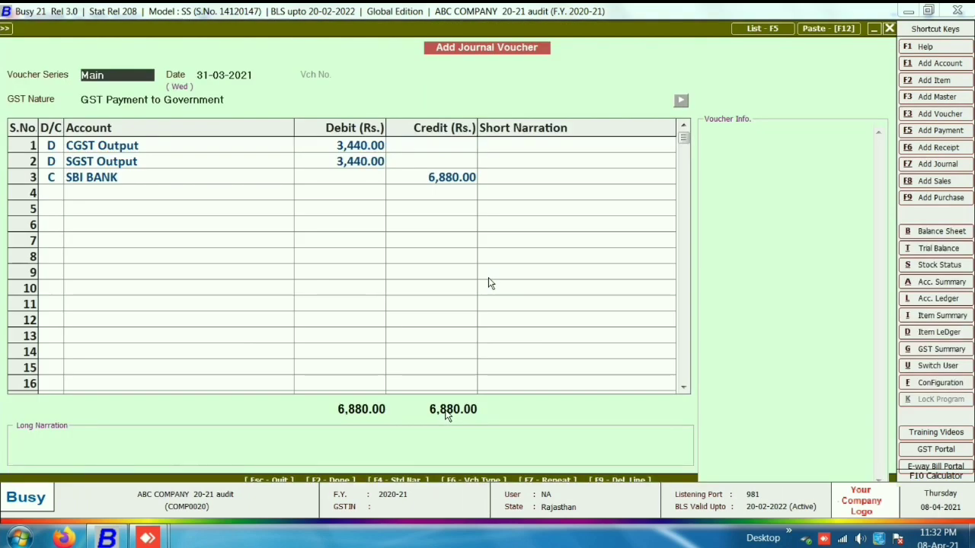
- Accept the journal voucher's header with GST nature GST Payment to Government, leave the long narration blank, and proceed to the GST payment details
key(Return)
key(Return)
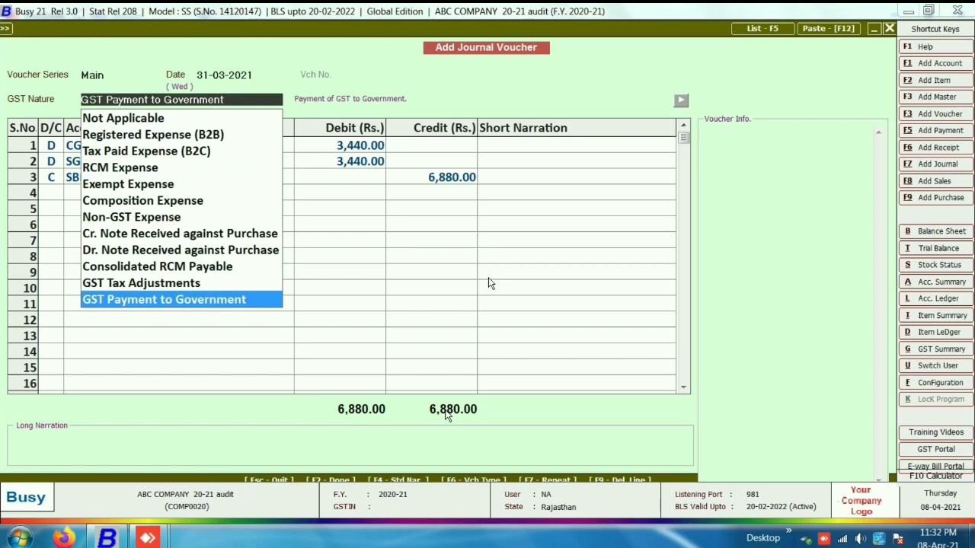
key(Return)
key(F2)
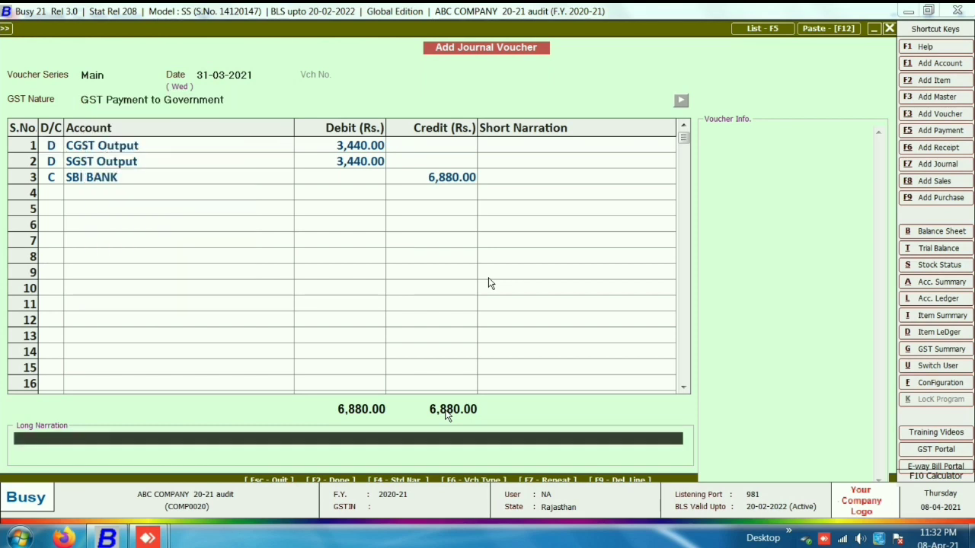
key(Return)
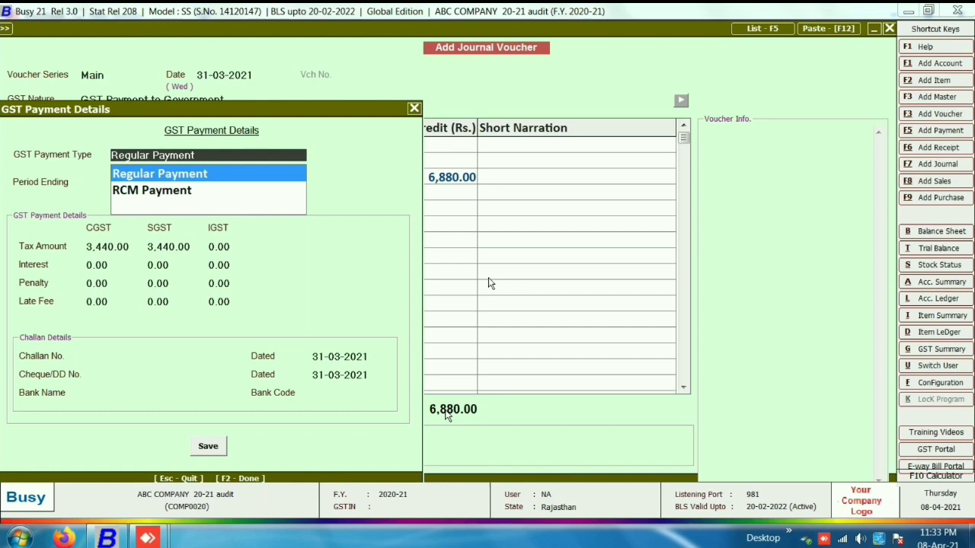
- Set the GST payment type to Regular Payment for the period ending 31-03-2021, accepting tax amounts of 3,440.00 CGST and 3,440.00 SGST
key(Return)
key(Return)
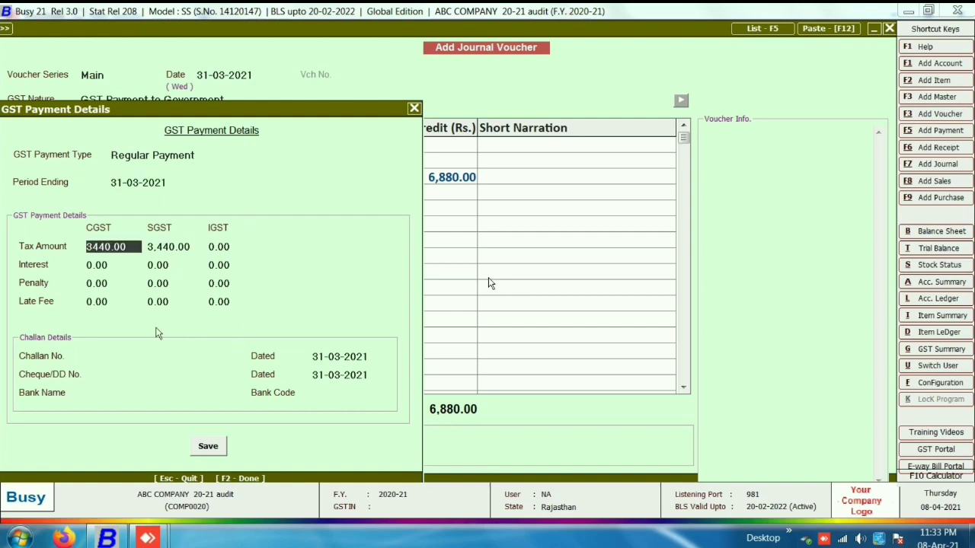
click(167, 248)
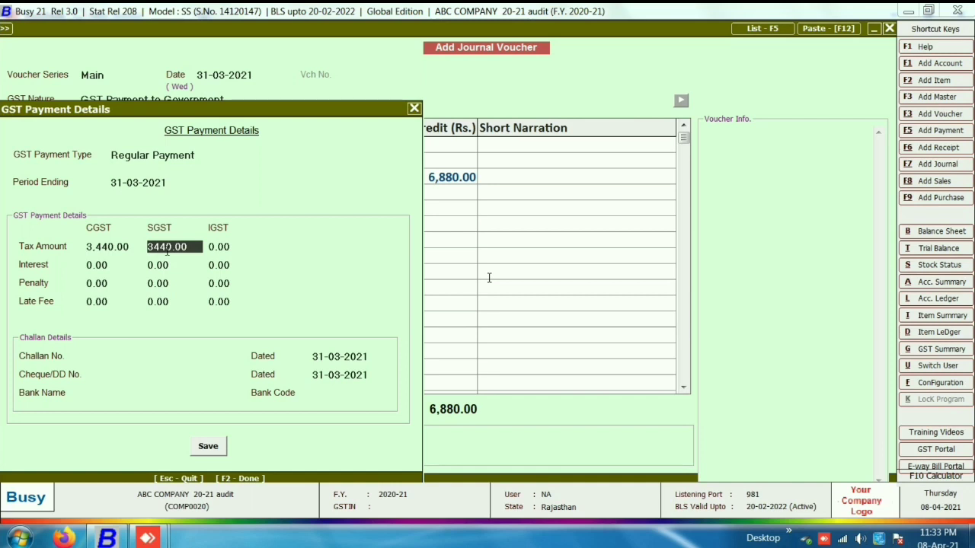
key(Return)
key(Return)
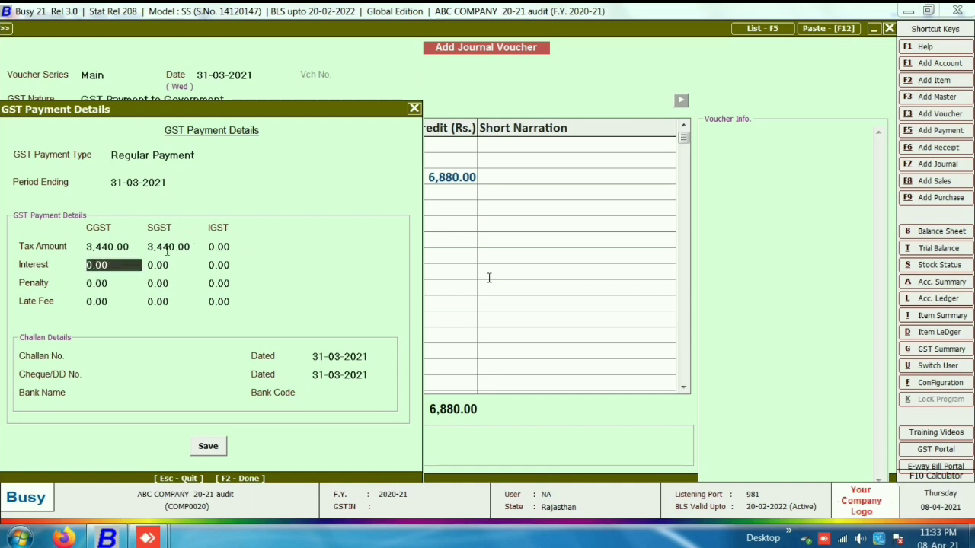
- Leave the interest, penalty and late fee amounts at 0.00 for CGST, SGST and IGST
key(Return)
key(Return)
key(Return)
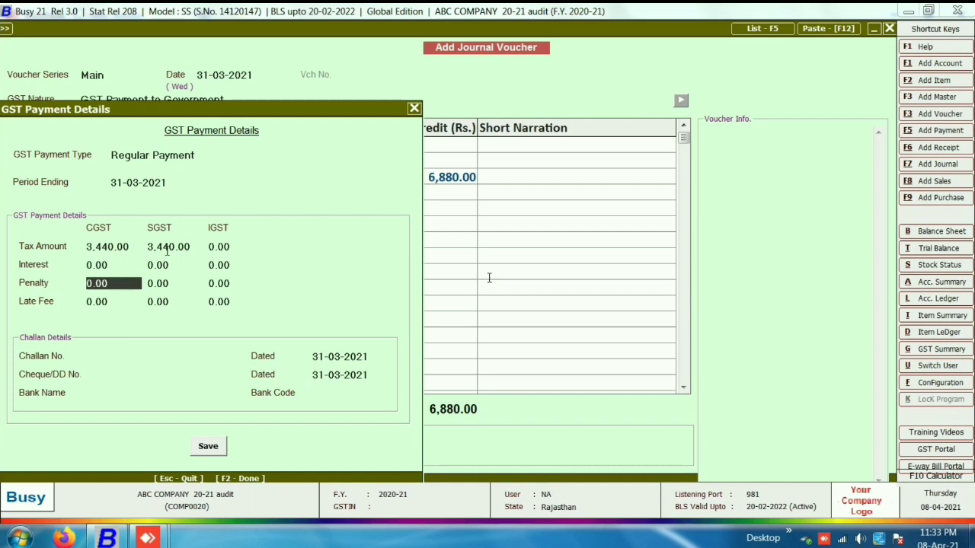
key(Return)
key(Return)
key(Return)
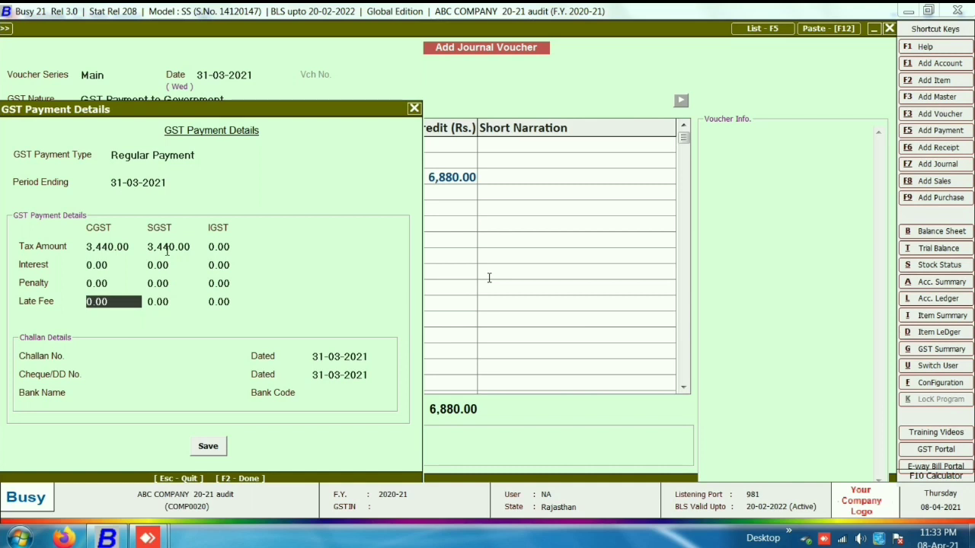
key(Return)
key(Return)
key(Return)
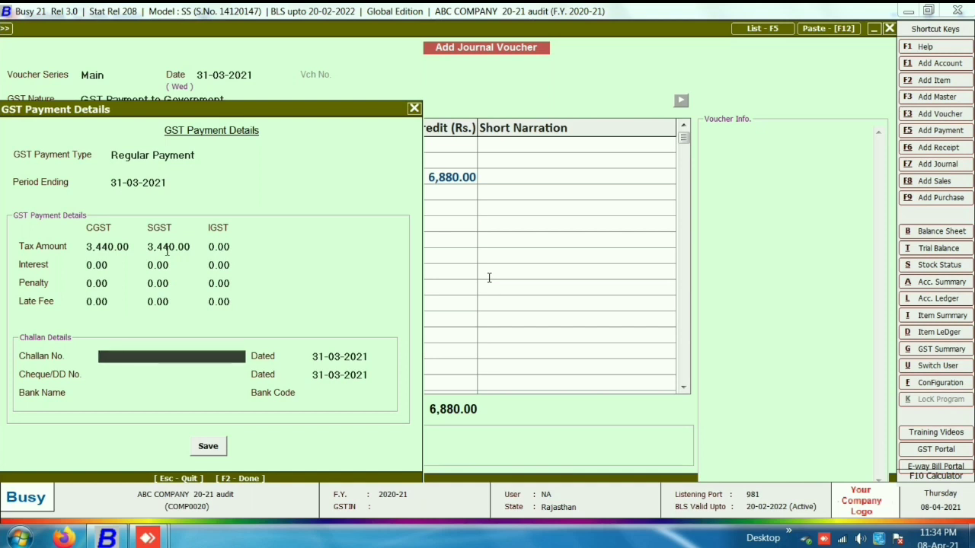
- Leave the challan, cheque and bank details blank with both dates at 31-03-2021, and save the GST payment voucher
key(Return)
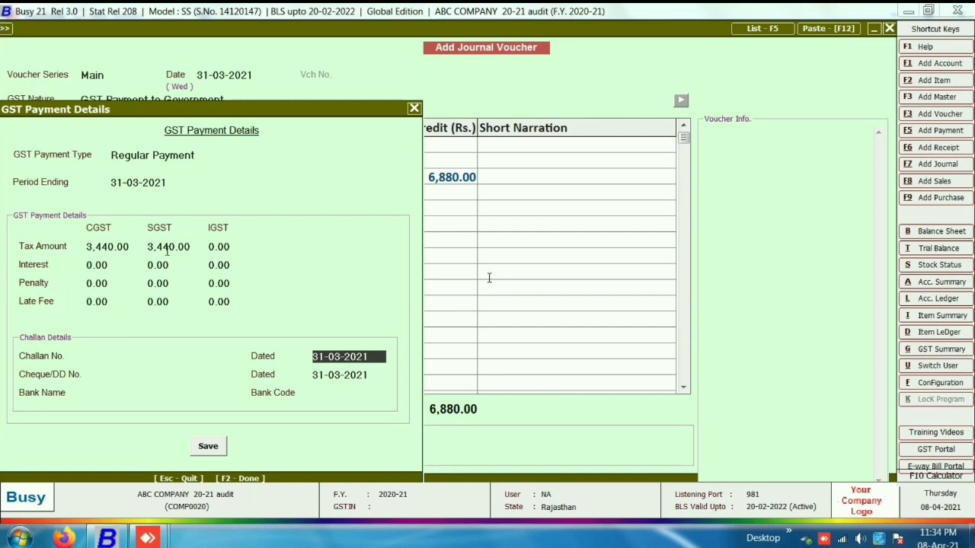
key(Return)
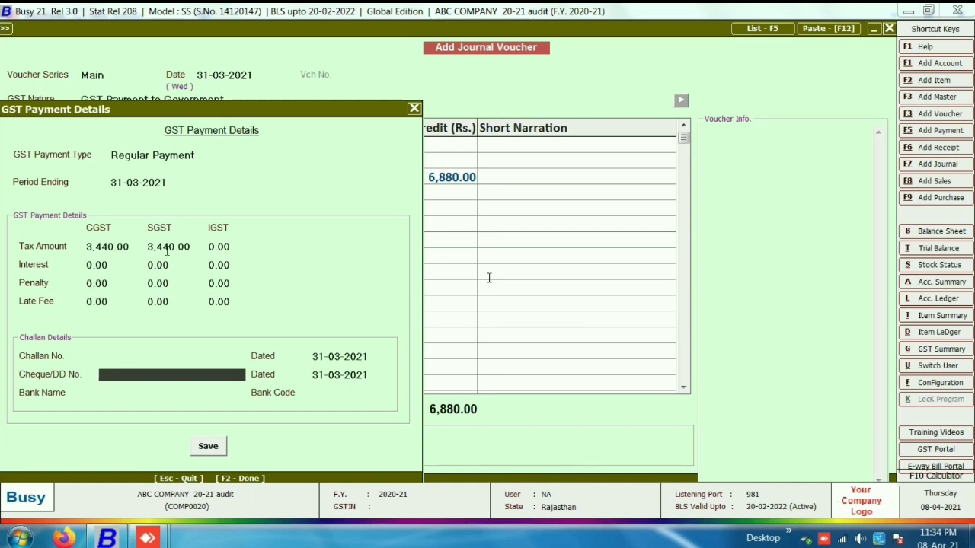
key(Return)
key(Return)
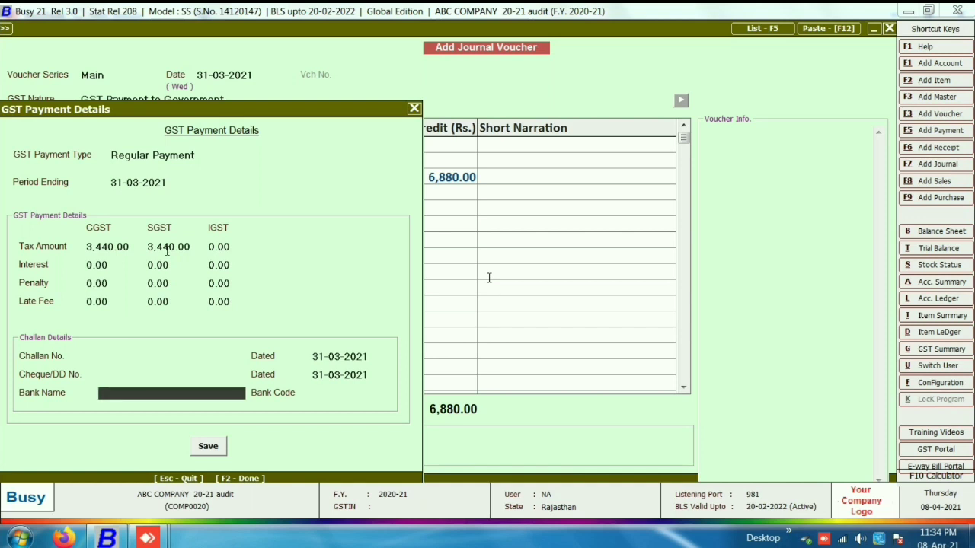
key(Return)
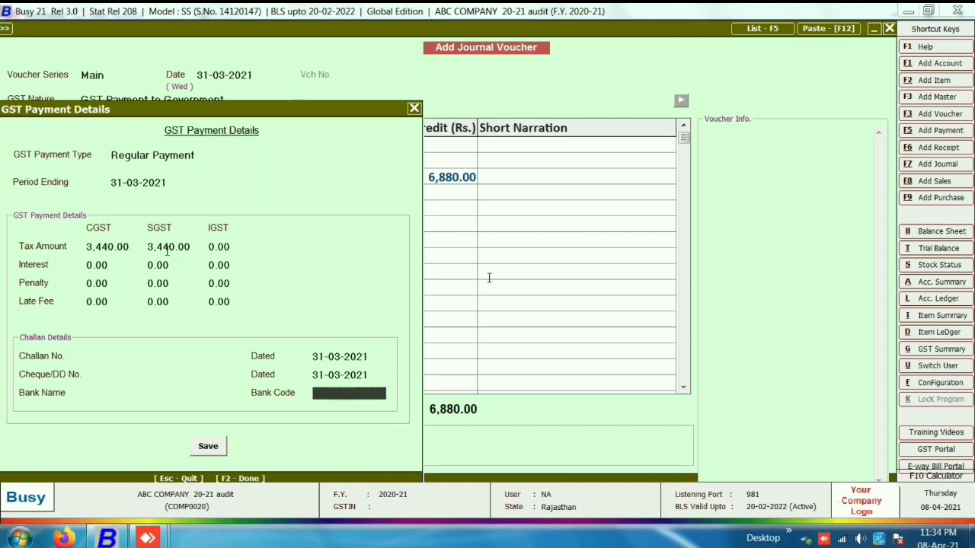
click(210, 448)
click(522, 303)
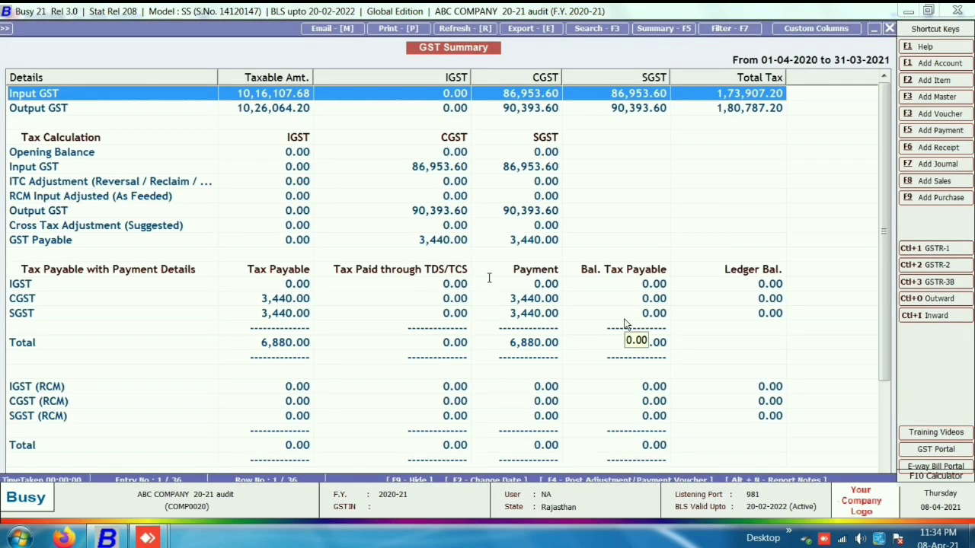
- Check the payment columns in the GST Summary, show the payment details for CGST, and open the 31-03-2021 payment entry
scroll(489, 278, down, 10)
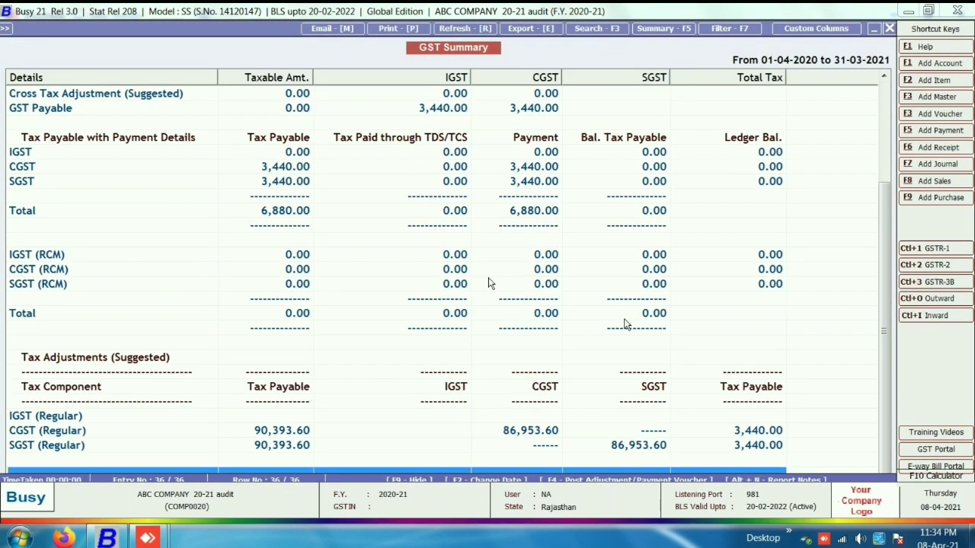
scroll(489, 283, up, 7)
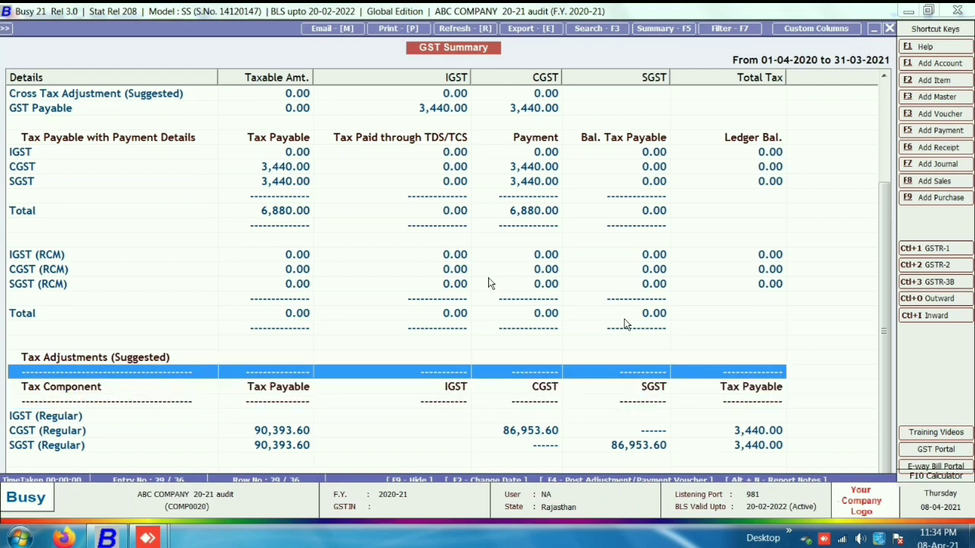
scroll(489, 284, up, 20)
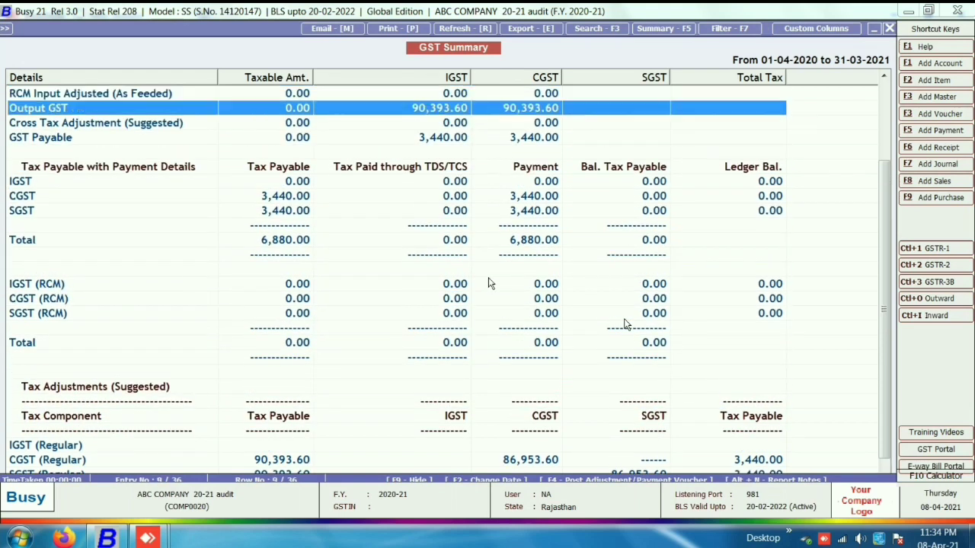
scroll(489, 283, down, 6)
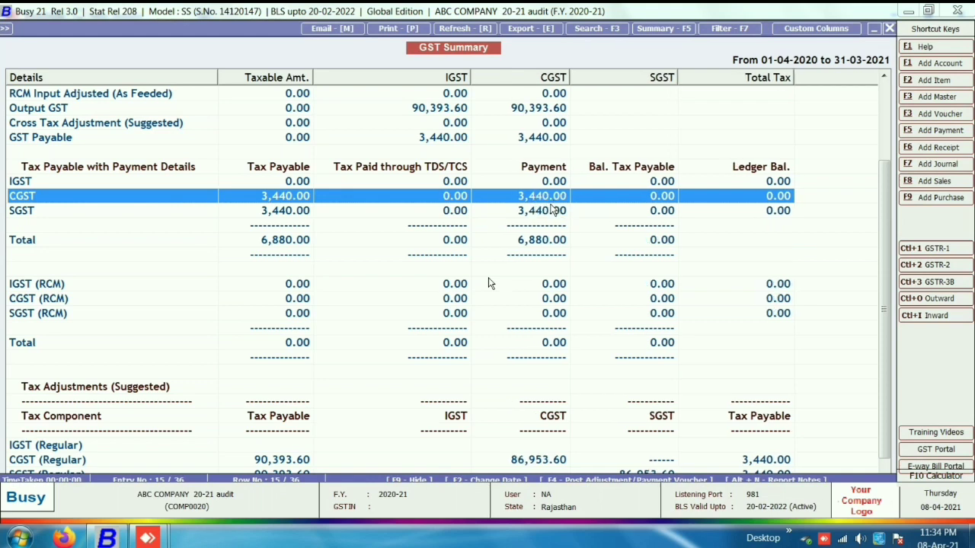
double_click(553, 211)
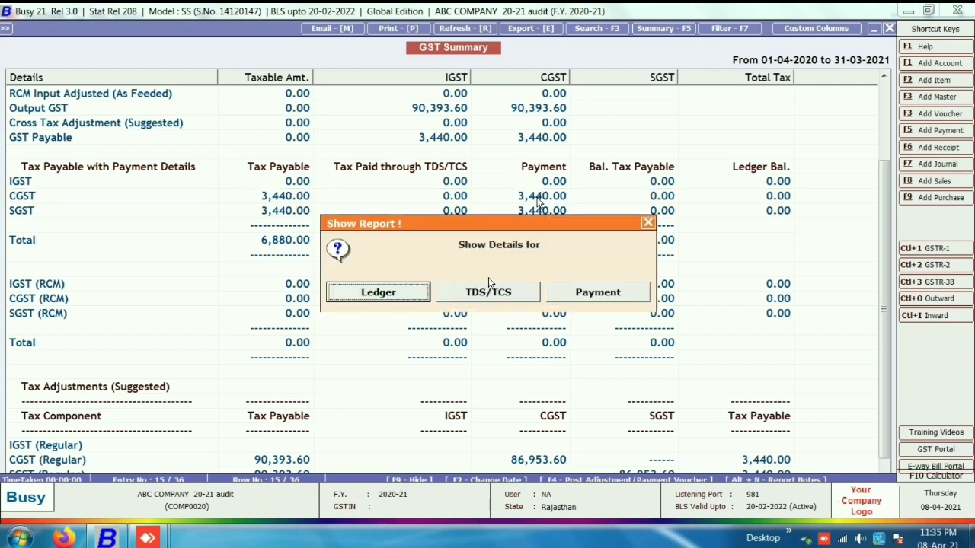
click(594, 297)
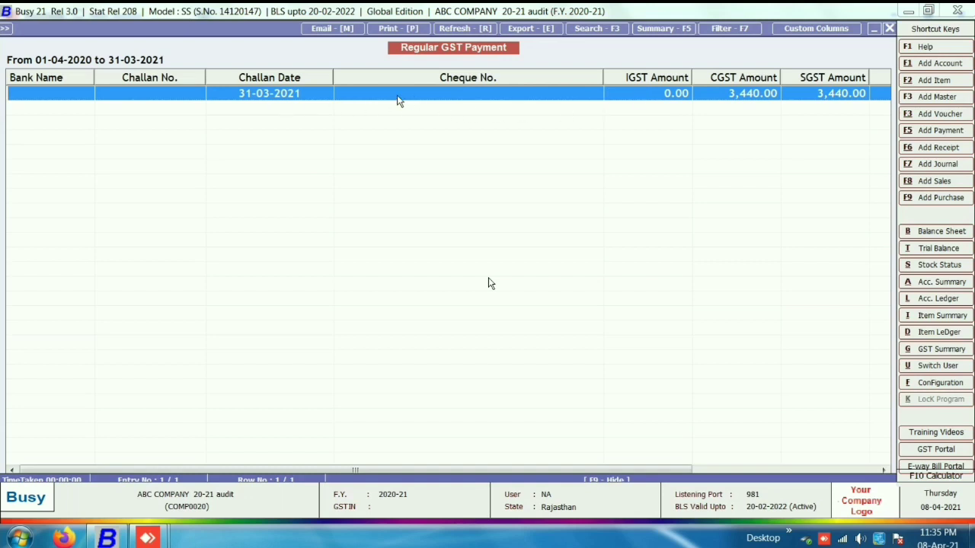
double_click(280, 103)
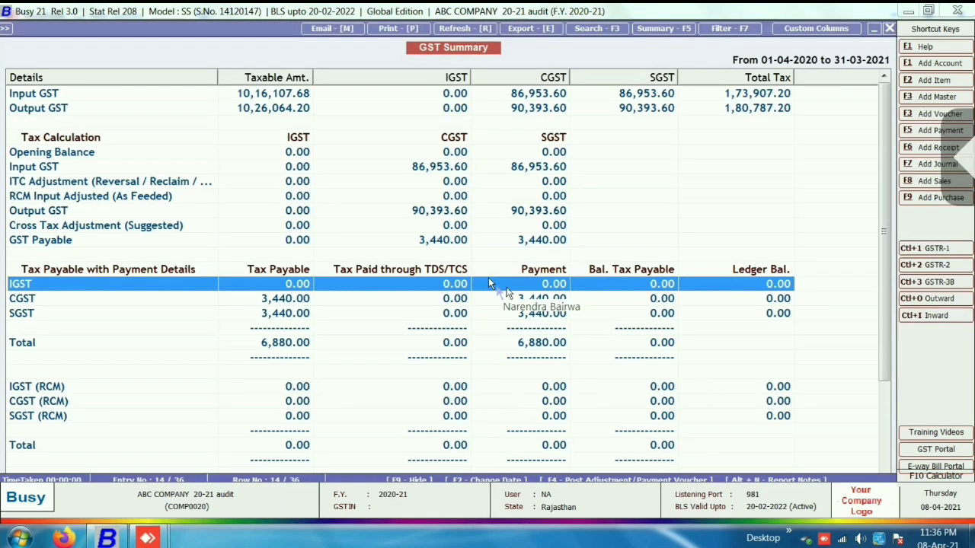
- Examine the GST Summary's tax calculation, tax payable with payment details, RCM rows and suggested tax adjustments
click(544, 298)
click(610, 371)
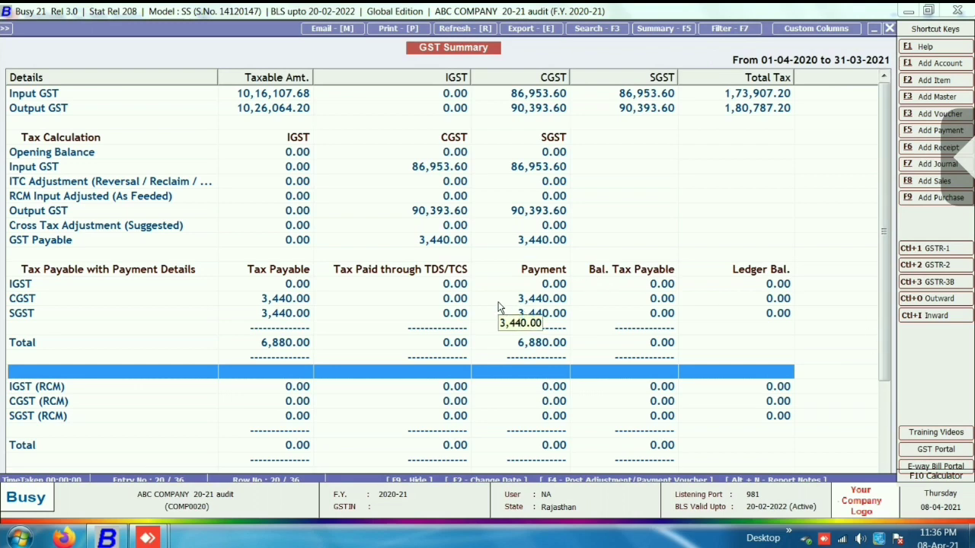
click(561, 323)
key(Down)
key(Down)
key(Down)
key(Down)
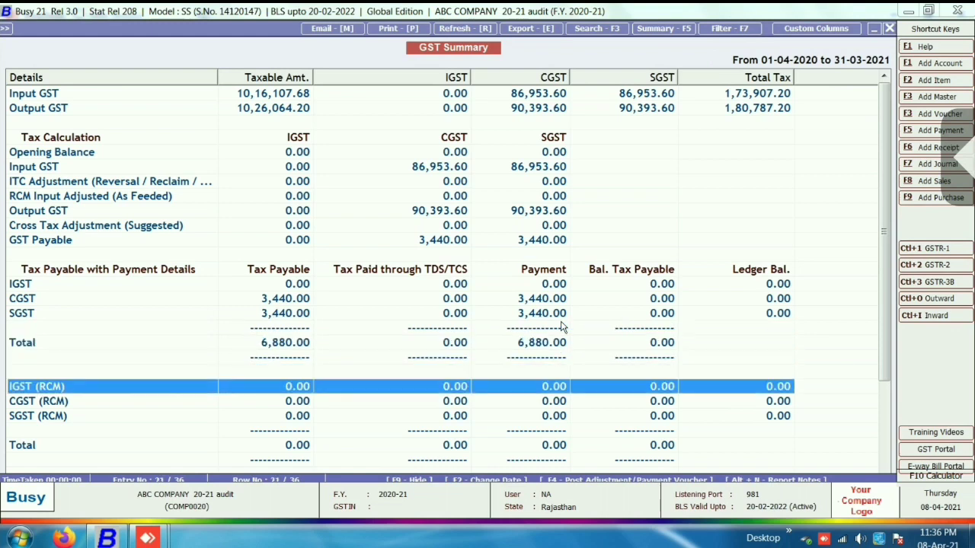
key(Down)
key(Down)
key(Down)
key(Down)
key(Down)
key(Down)
key(Down)
key(Down)
key(Down)
key(Down)
key(Down)
key(Down)
key(Down)
key(Down)
key(Down)
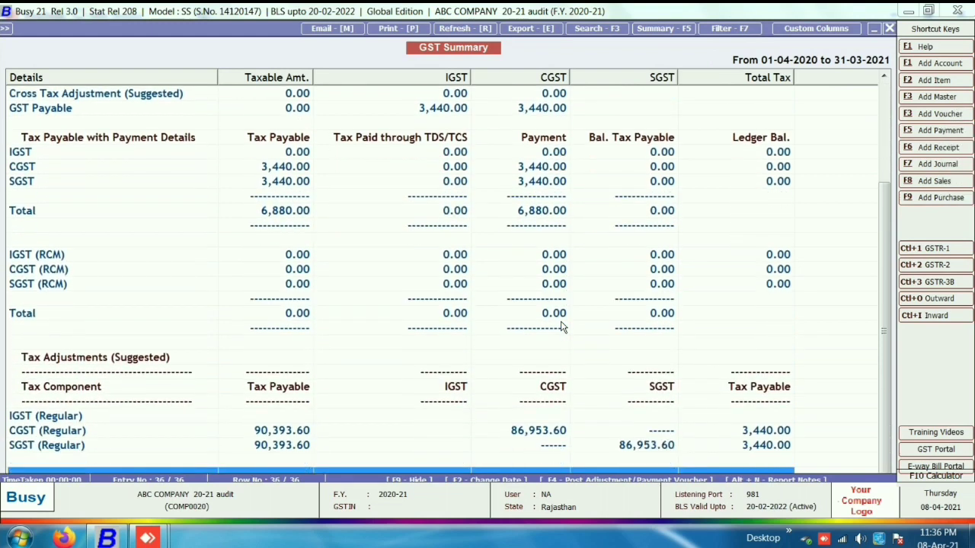
key(Up)
key(Up)
key(Up)
key(Up)
key(Up)
key(Up)
key(Up)
key(Up)
key(Up)
key(Up)
key(Up)
key(Up)
key(Up)
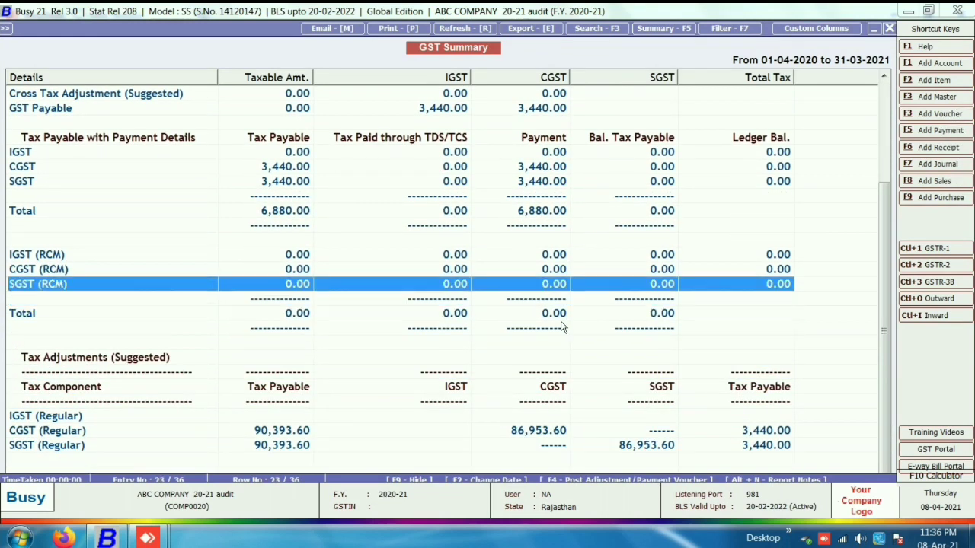
key(Up)
key(Up)
key(Up)
key(Up)
key(Up)
key(Up)
key(Up)
key(Up)
key(Up)
key(Up)
key(Up)
key(Up)
key(Up)
key(Up)
key(Up)
key(Up)
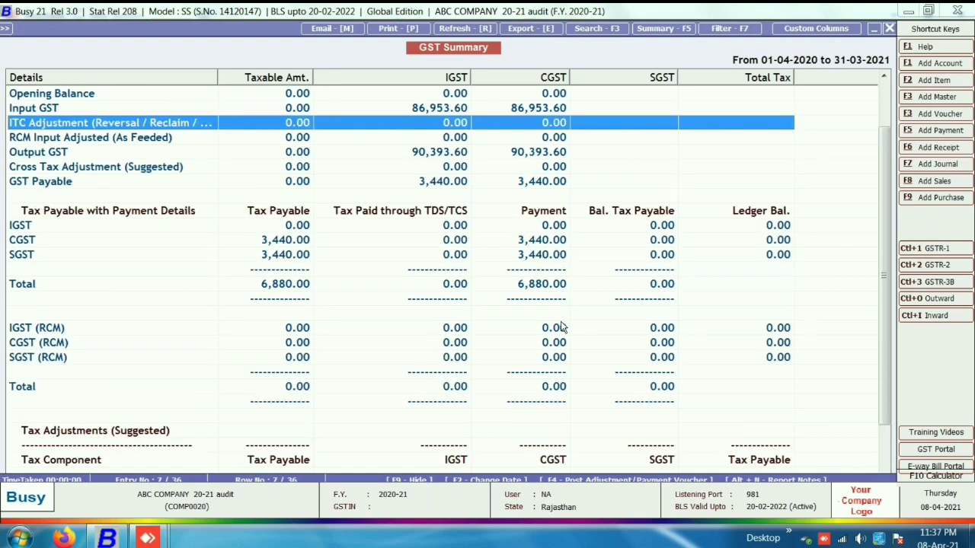
key(Up)
key(Up)
key(Up)
key(Up)
key(Up)
key(Up)
key(Down)
key(Down)
key(Down)
key(Down)
key(Down)
key(Down)
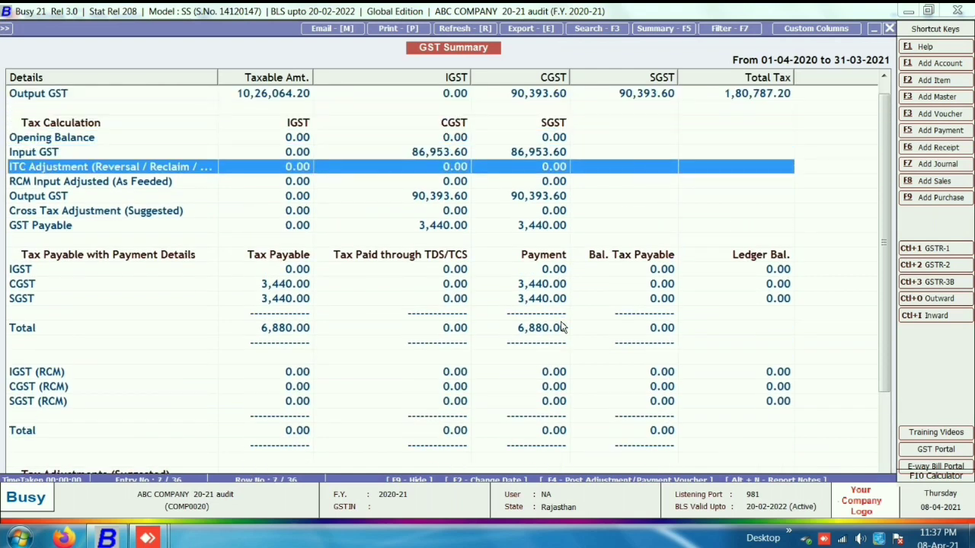
key(Down)
key(Down)
key(Down)
key(Down)
key(Down)
key(Down)
key(Down)
key(Down)
key(Down)
key(Down)
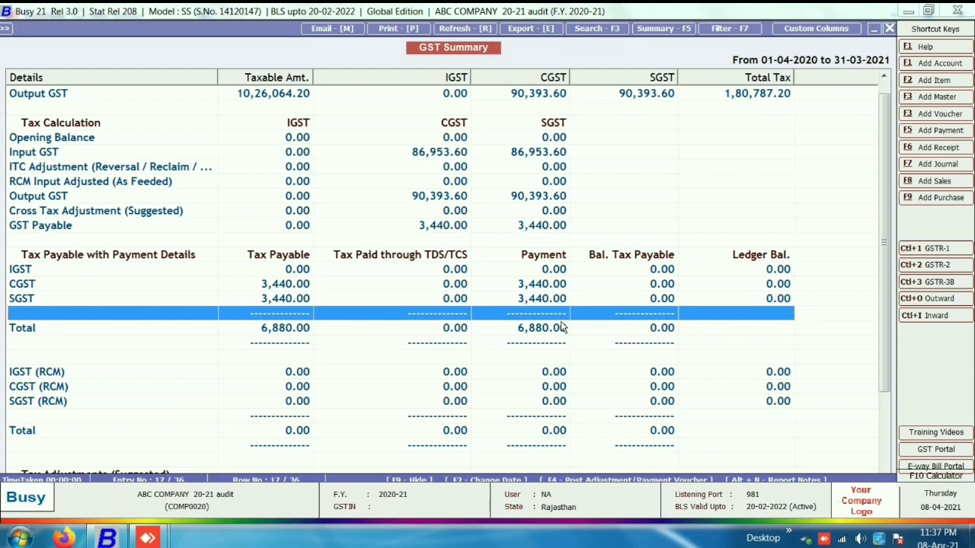
key(Up)
key(Up)
key(Up)
key(Up)
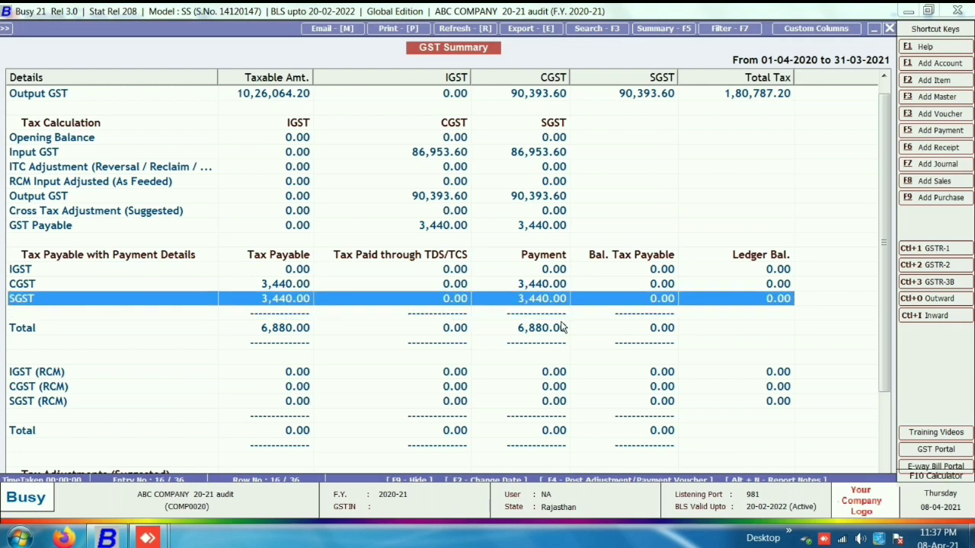
key(Down)
key(Down)
key(Down)
key(Down)
key(Up)
key(Up)
key(Up)
key(Up)
key(Up)
key(Up)
key(Up)
key(Up)
key(Up)
key(Up)
key(Up)
key(Up)
key(Up)
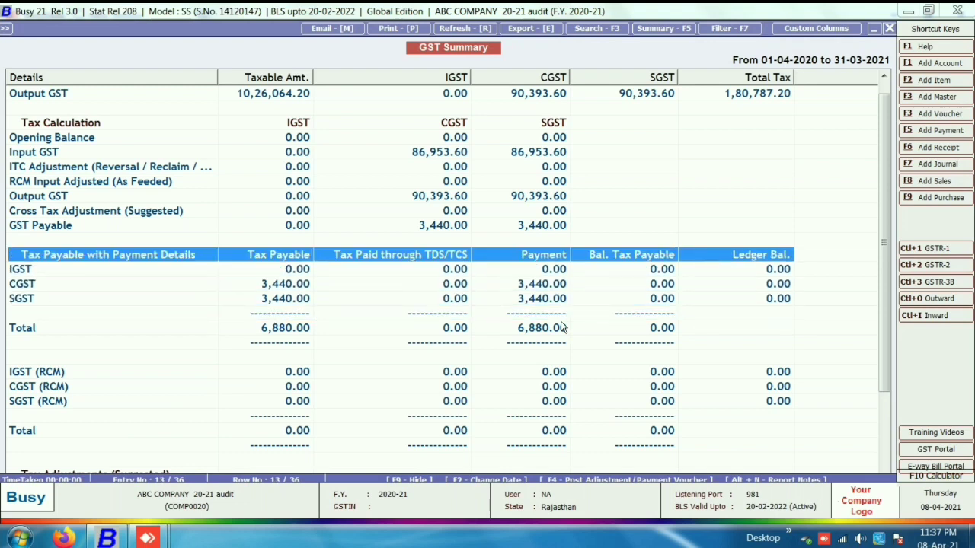
key(Up)
key(Up)
key(Up)
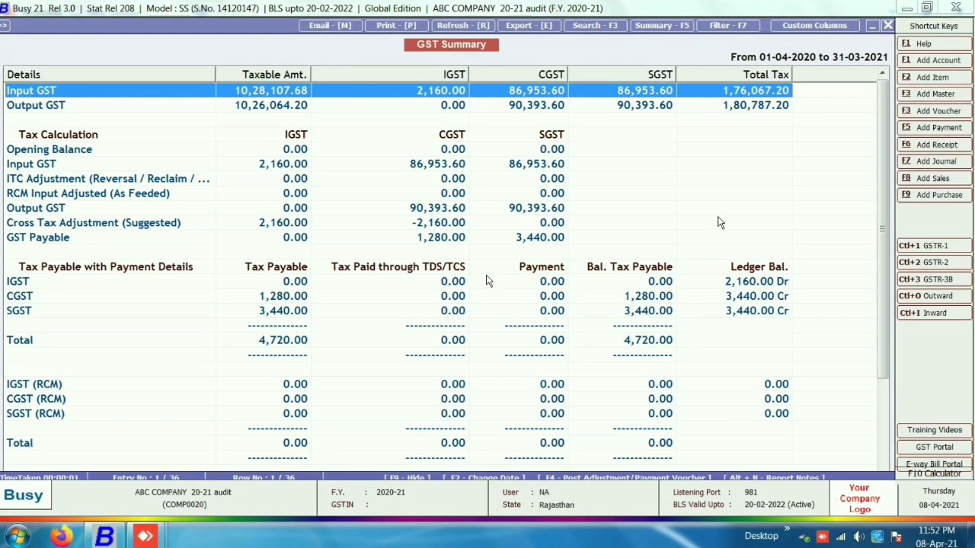
- Examine the IGST input, the suggested cross tax adjustment and the IGST ledger balance in the updated GST Summary
key(Down)
key(Up)
key(Down)
key(Down)
key(Down)
key(Down)
key(Down)
key(Down)
key(Down)
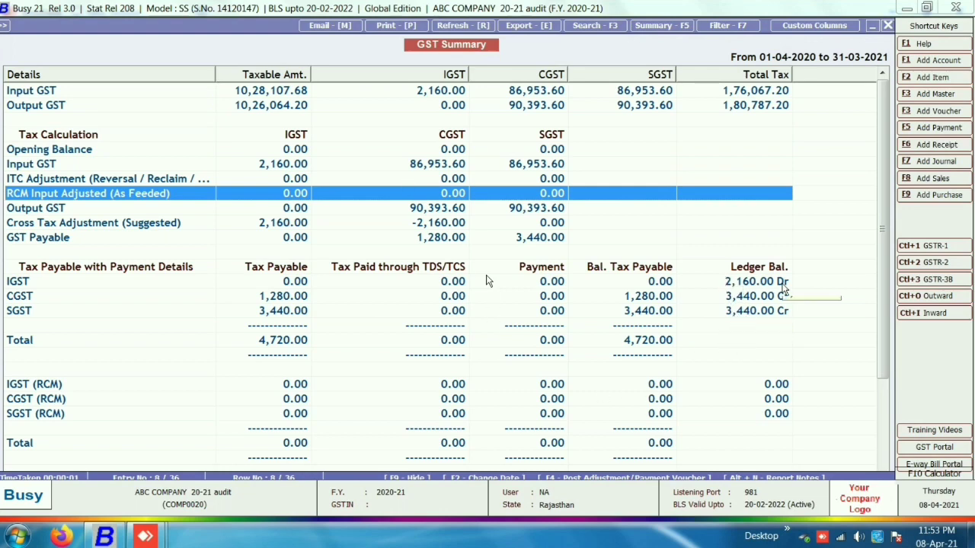
click(716, 281)
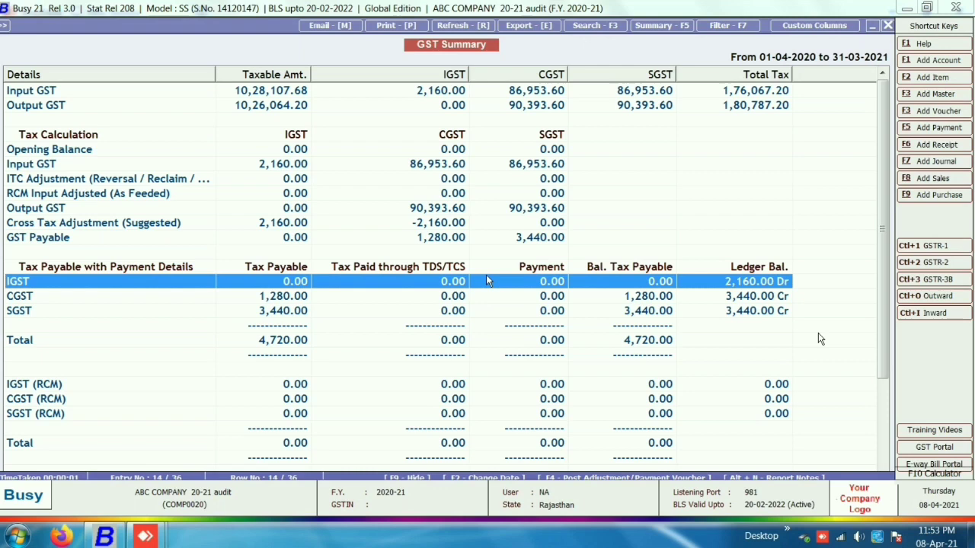
- Start posting a Cross Adjustment (IGST<->CGST/SGST) voucher in the Main series dated 31-03-2021
key(F4)
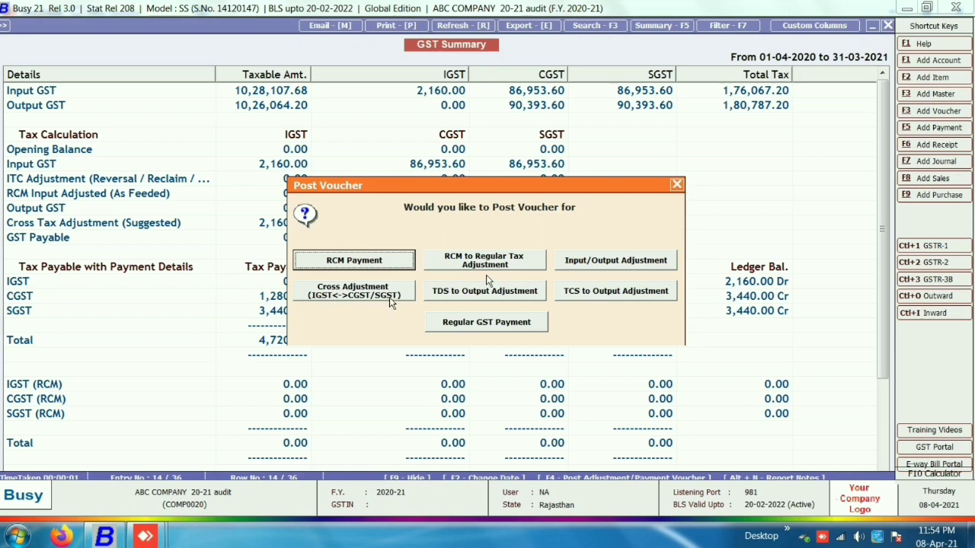
click(329, 298)
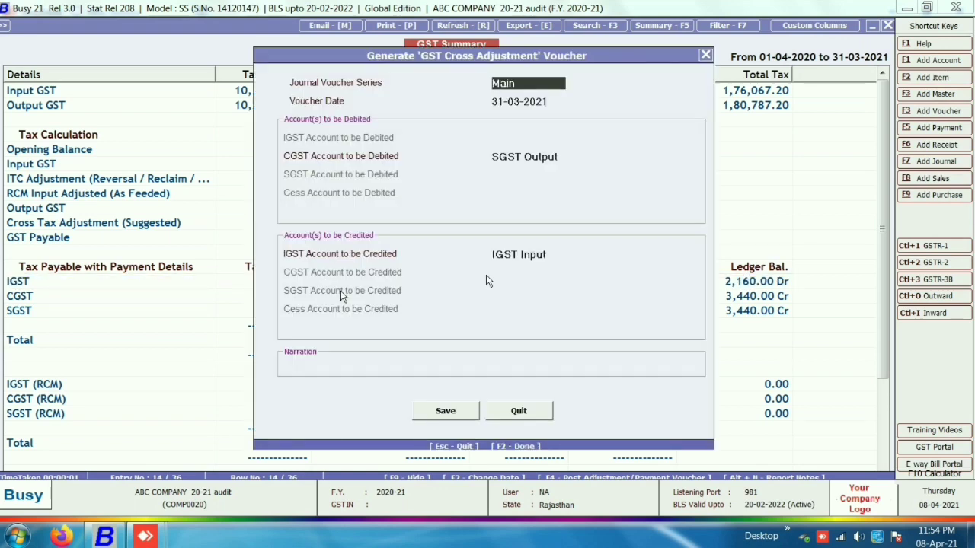
key(Return)
key(Return)
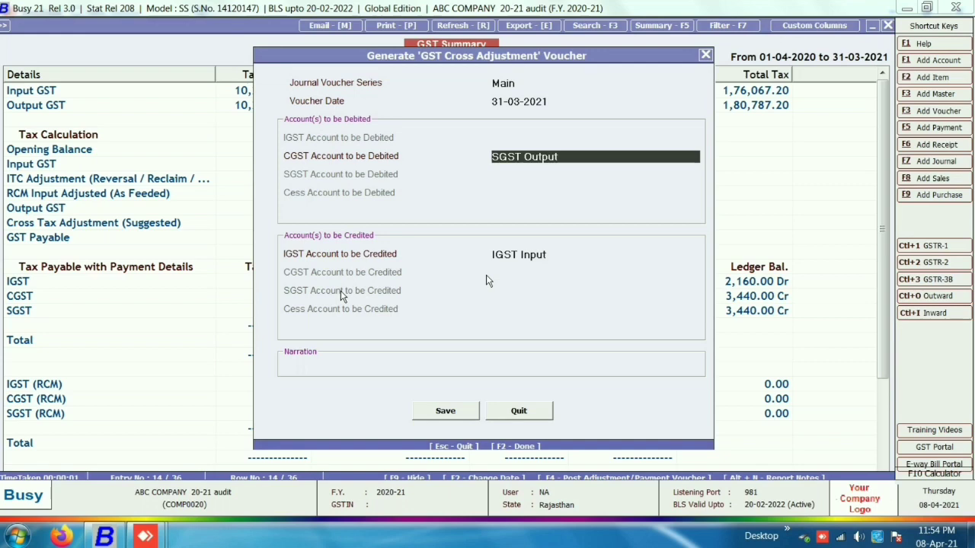
- Keep SGST Output as the debited account and IGST Input as the credited account, and generate the voucher without narration
key(Return)
key(Return)
key(Return)
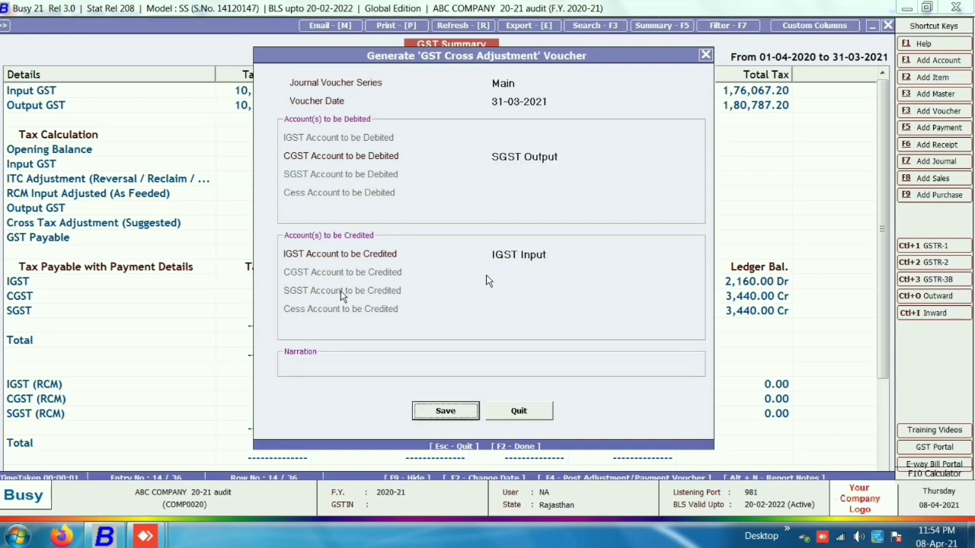
key(Return)
key(Return)
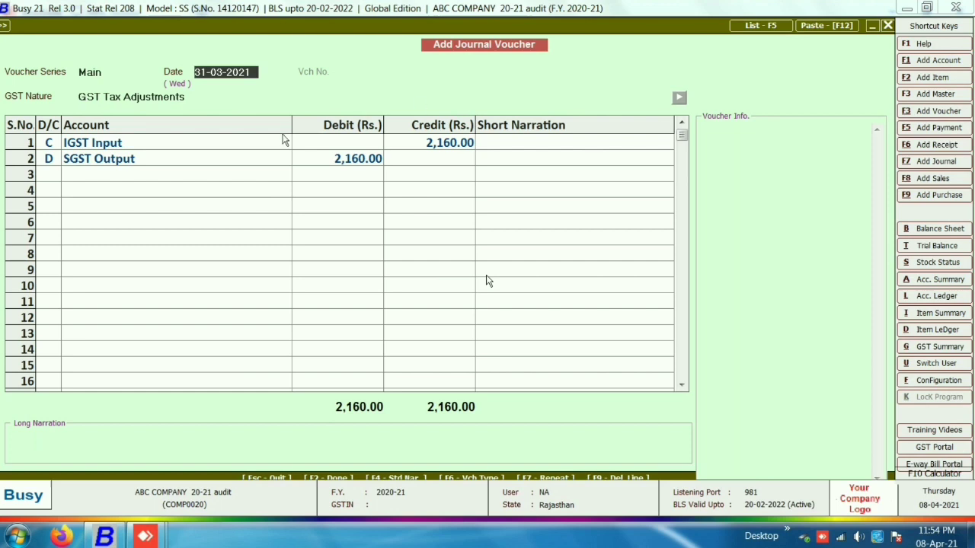
- Set the GST adjustment type to Cross Adjustment (IGST<->CGST/SGST) for the period ending 31-03-2021, and save the journal voucher
key(Return)
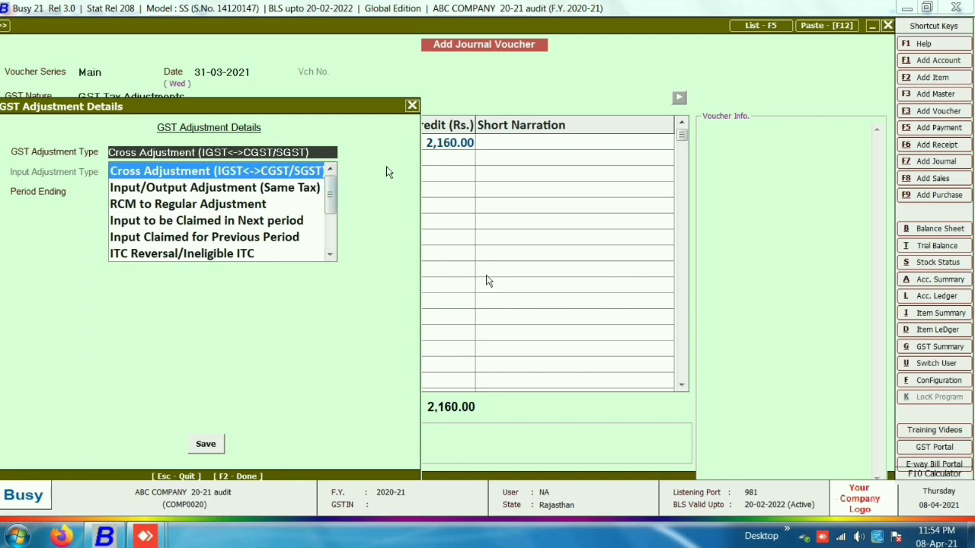
key(Return)
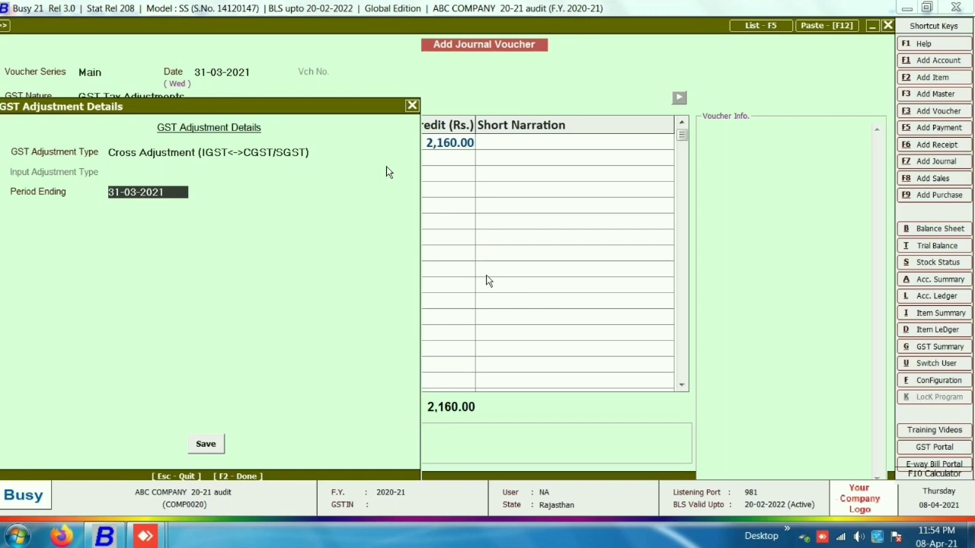
key(Return)
key(Return)
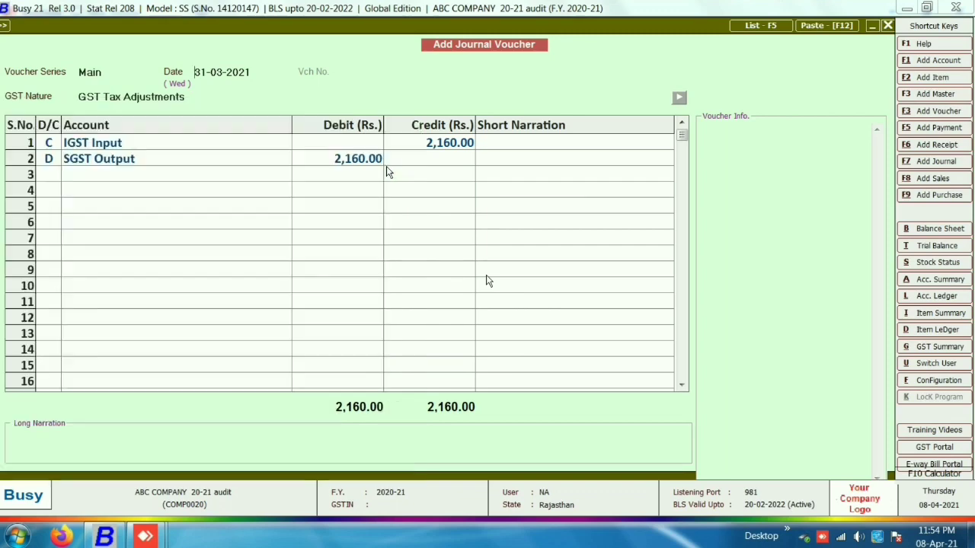
key(Return)
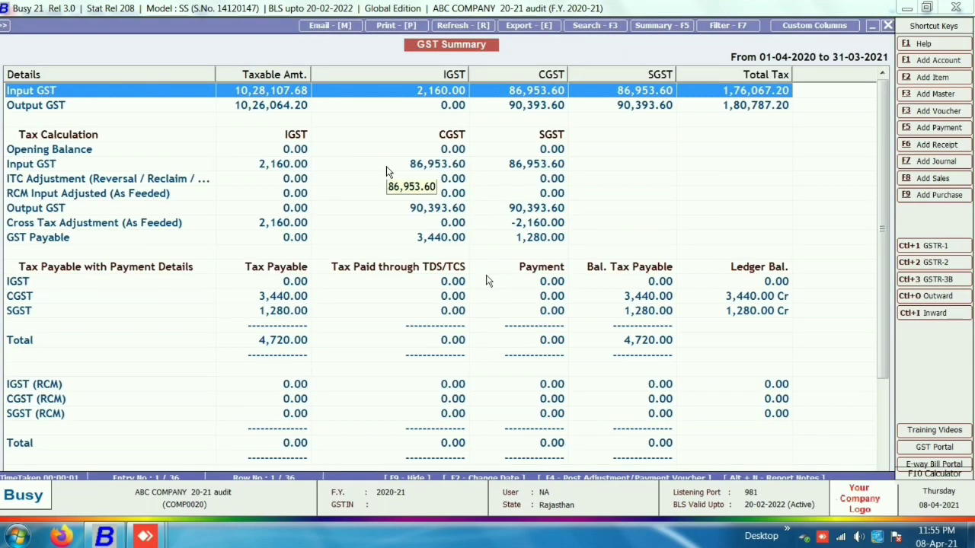
- Review the GST Summary's cross tax adjustment, GST payable and ledger balances after posting the cross adjustment
key(Down)
key(Down)
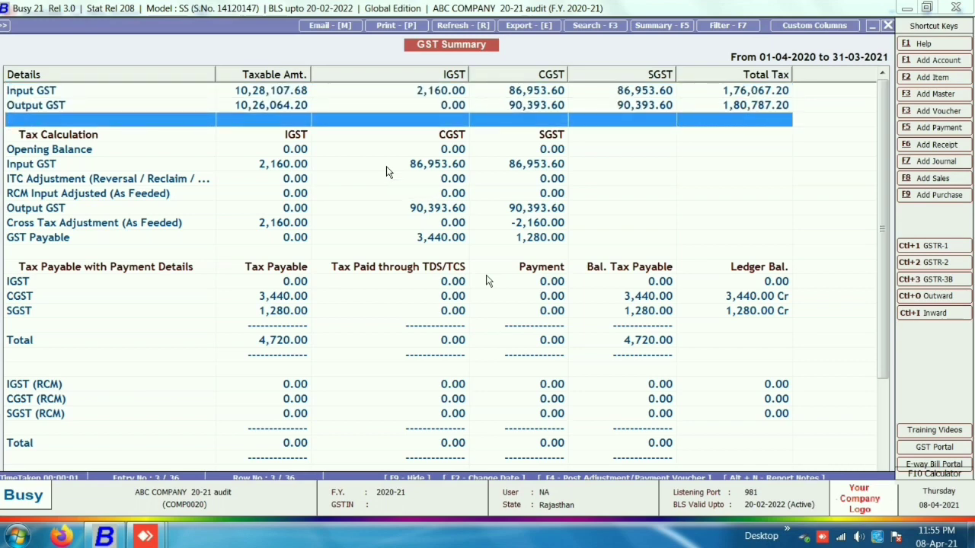
key(Page_Down)
key(Page_Down)
key(Page_Up)
key(Page_Up)
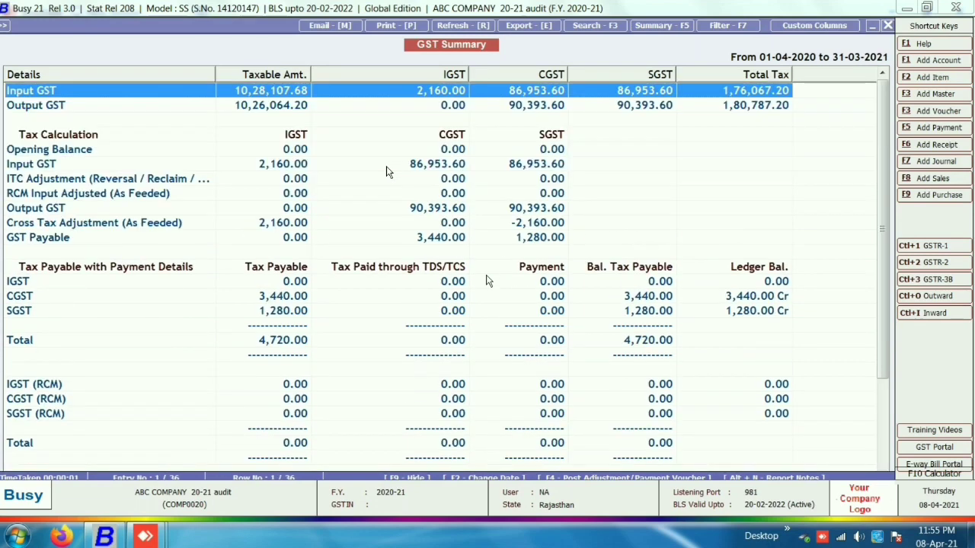
- Examine the debit and credit accounts proposed for an Input/Output Adjustment voucher, then quit the form without generating it
key(Down)
key(Down)
key(Down)
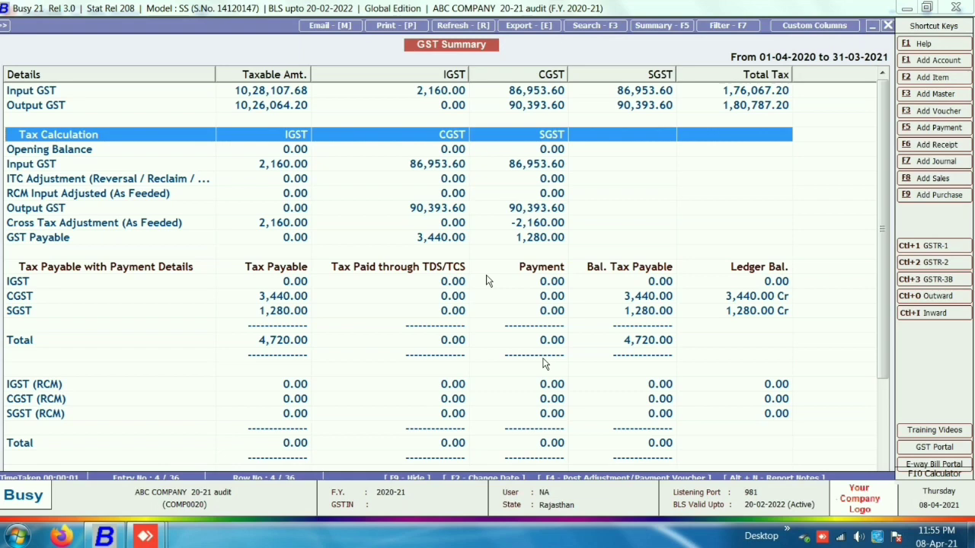
key(F4)
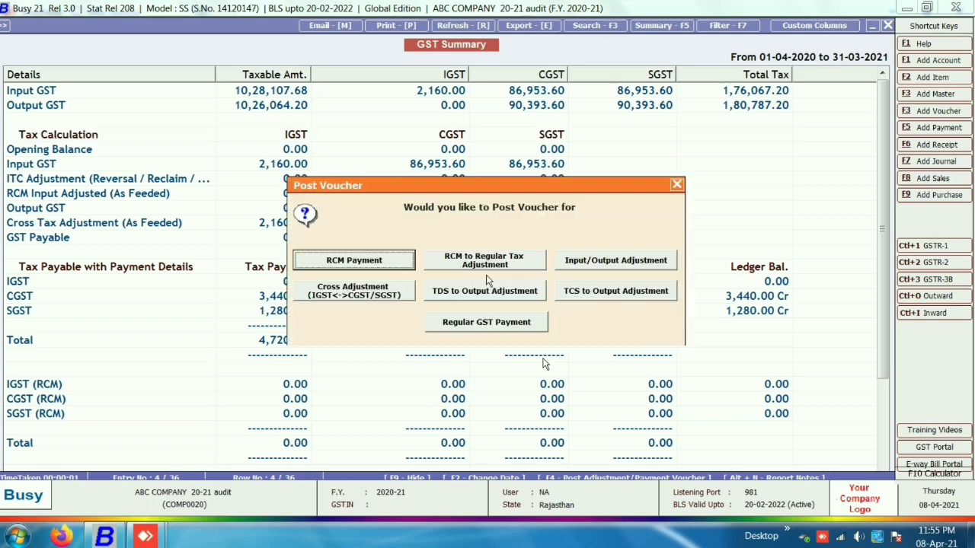
key(Right)
key(Right)
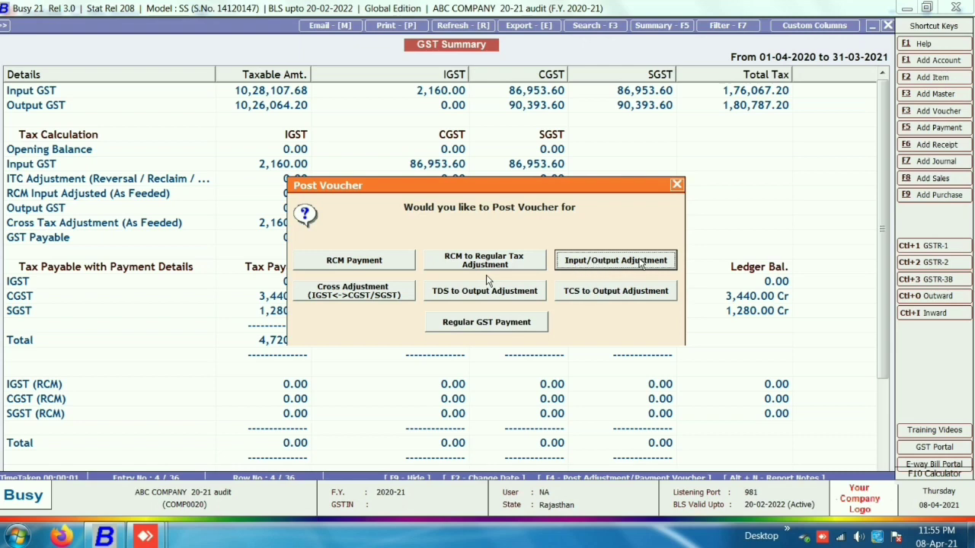
click(605, 266)
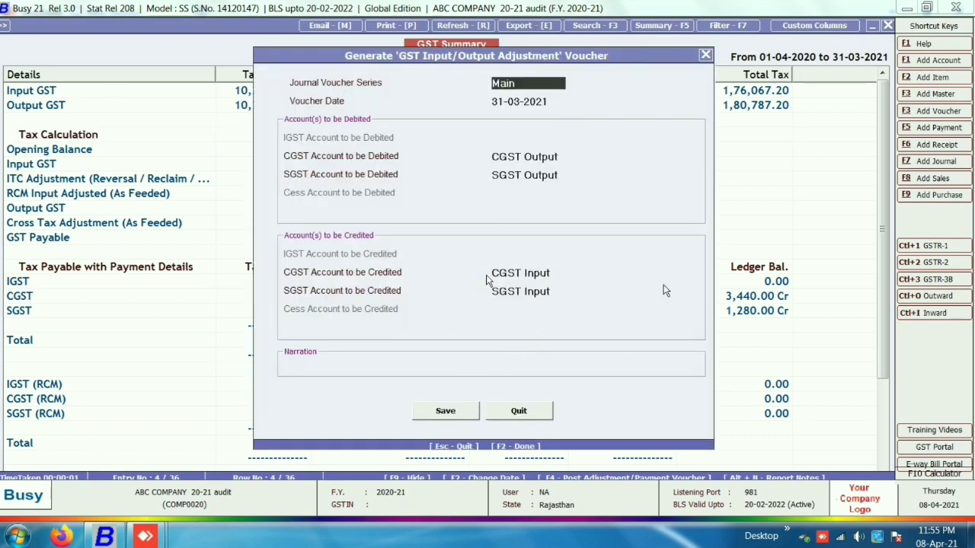
key(Escape)
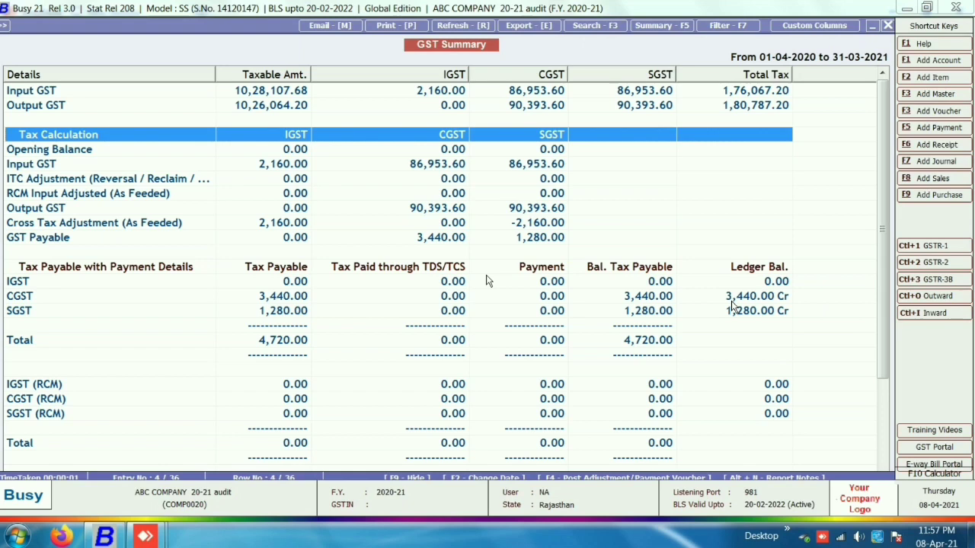
- Review the CGST, SGST and total rows of the GST Summary's Tax Payable with Payment Details section
key(Down)
key(Down)
key(Down)
key(Down)
key(Down)
key(Down)
key(Down)
key(Down)
key(Down)
key(Down)
key(Down)
key(Down)
key(Down)
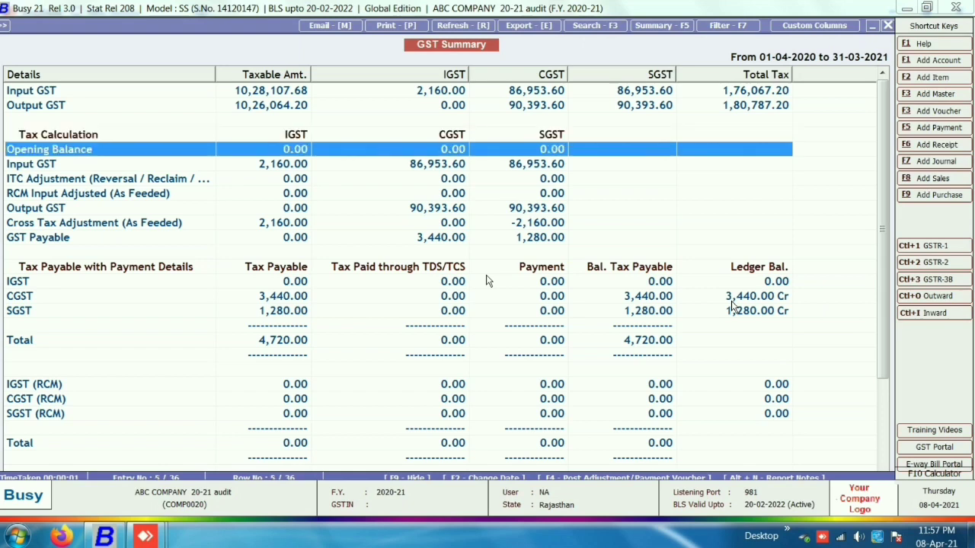
key(Down)
key(Down)
key(Down)
key(Down)
key(Down)
key(Down)
key(Down)
key(Down)
key(Down)
key(Down)
key(Down)
key(Down)
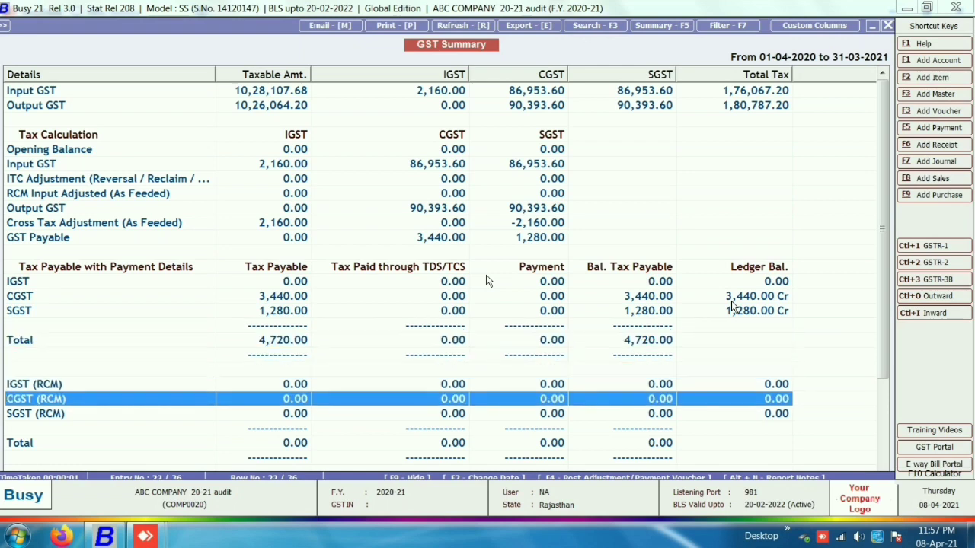
key(Up)
key(Up)
key(Up)
key(Up)
key(Up)
key(Up)
key(Up)
key(Up)
key(Up)
key(Up)
key(Up)
key(Up)
key(Up)
key(Up)
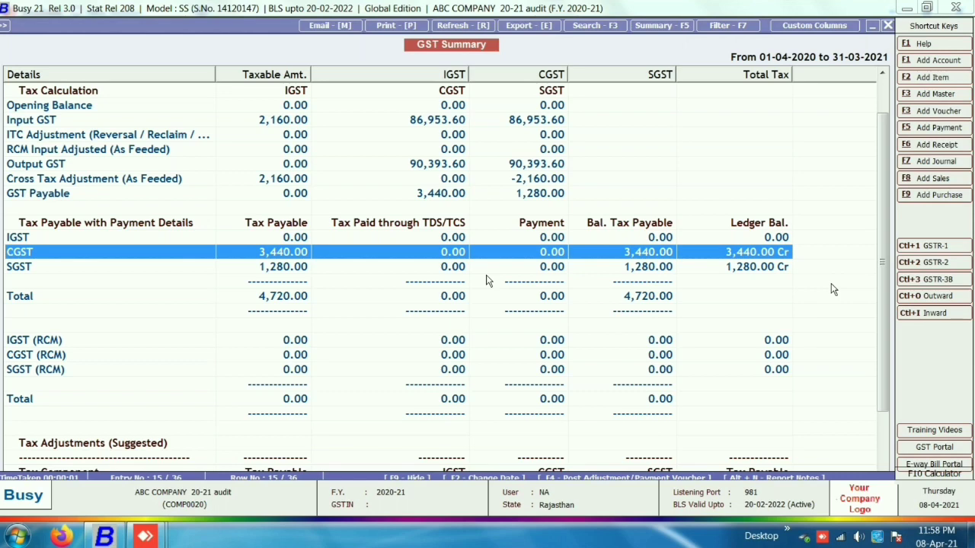
key(Down)
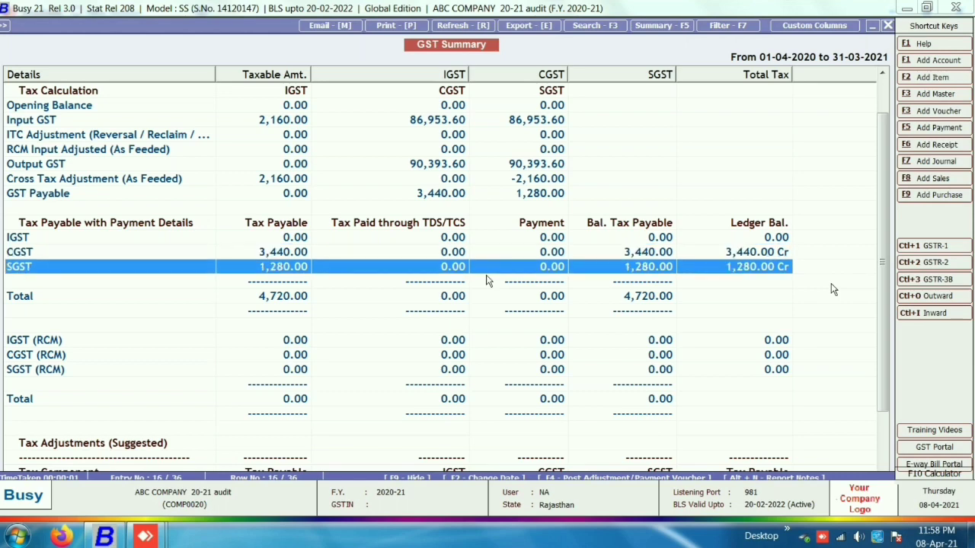
key(Down)
key(Down)
key(Up)
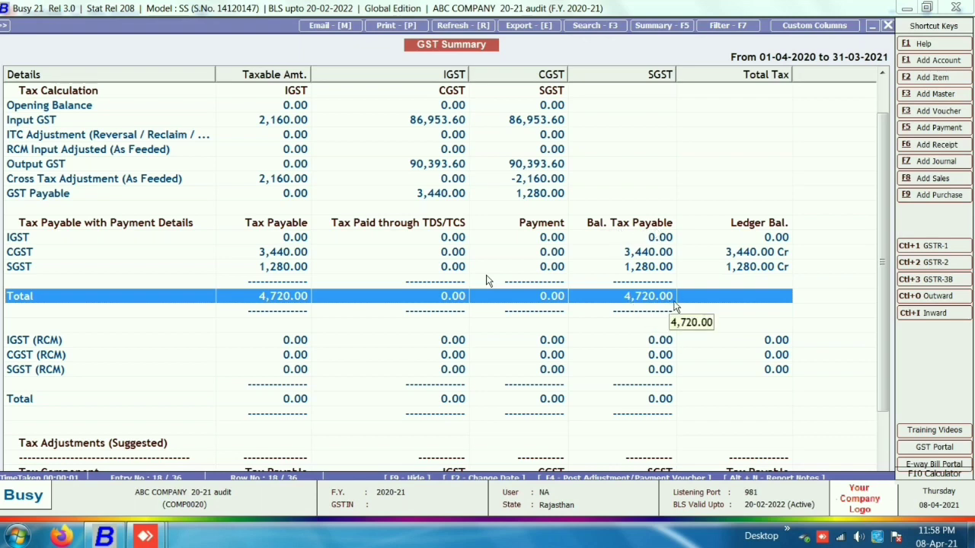
- Examine the Tax Adjustments (Suggested) section of the GST Summary for regular IGST, CGST and SGST
key(Down)
key(Down)
key(Down)
key(Down)
key(Down)
key(Down)
key(Down)
key(Down)
key(Down)
key(Down)
key(Down)
key(Down)
key(Down)
key(Down)
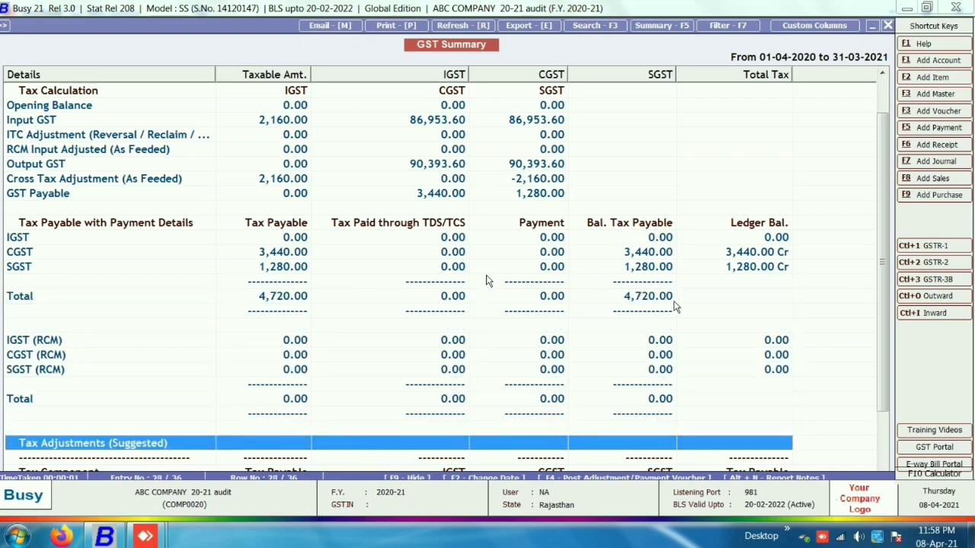
key(Down)
key(Down)
key(Down)
key(Down)
key(Up)
key(Up)
key(Up)
key(Up)
key(Up)
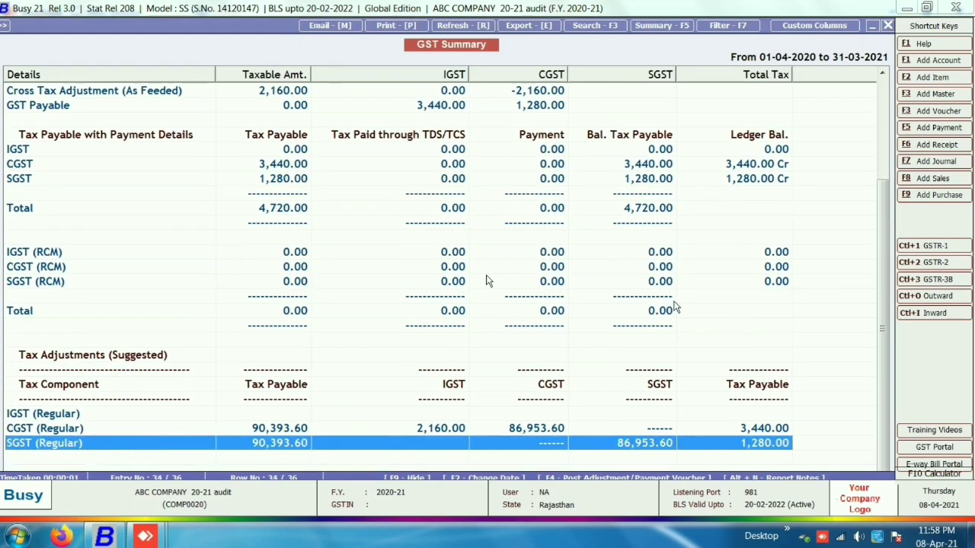
key(Down)
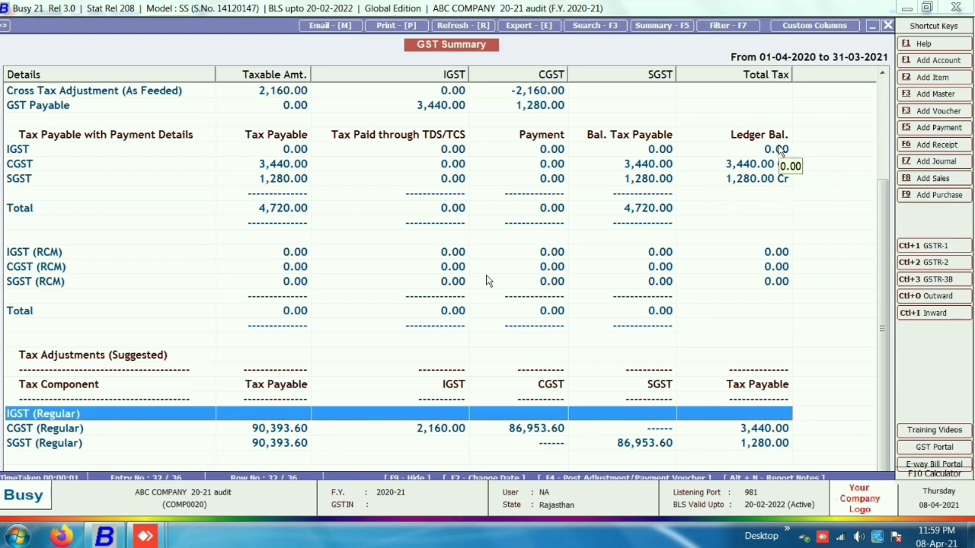
key(Down)
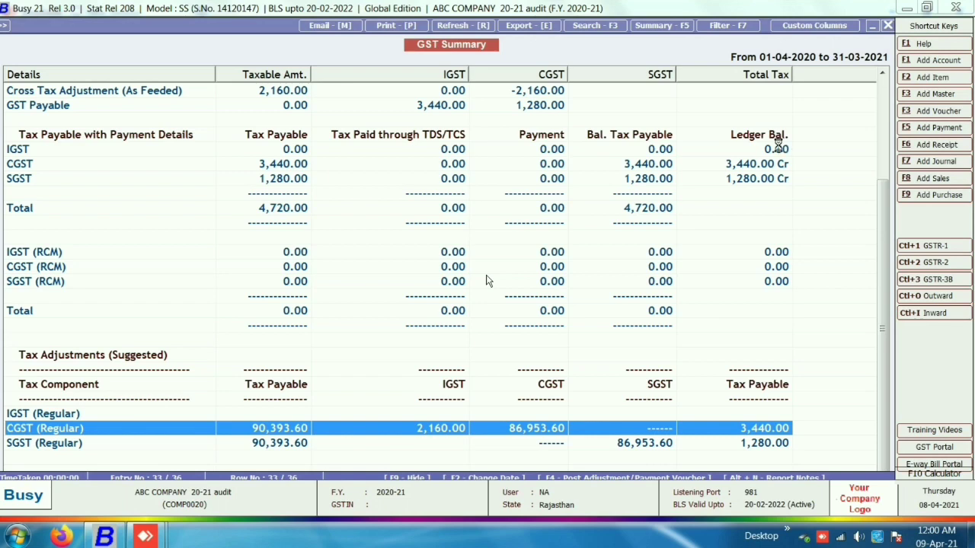
- Generate the balance sheet for 01-04-2020 to 31-03-2021 and locate Duties & Taxes under Current Liabilities
key(Escape)
key(b)
key(Return)
key(Return)
key(Return)
key(Return)
key(Return)
key(Return)
key(Return)
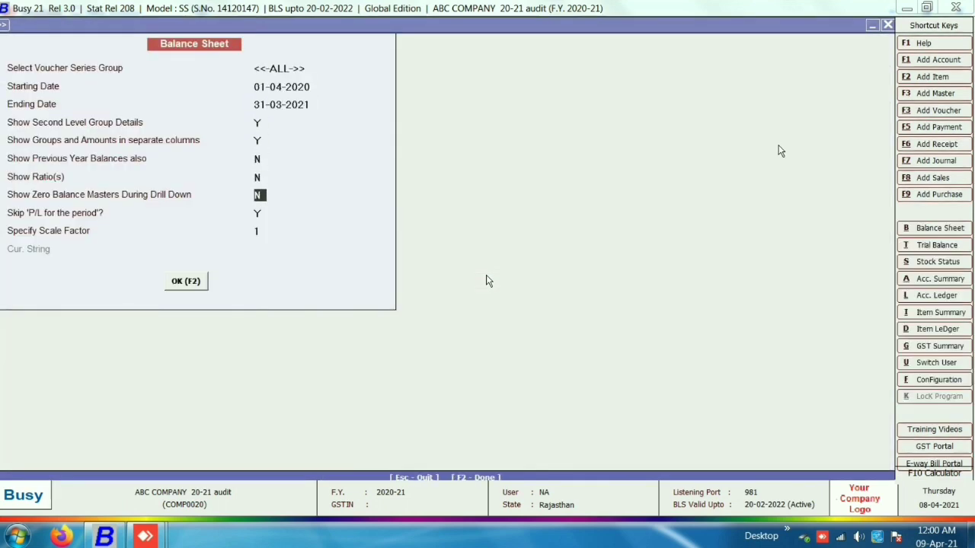
key(F2)
key(Down)
key(Down)
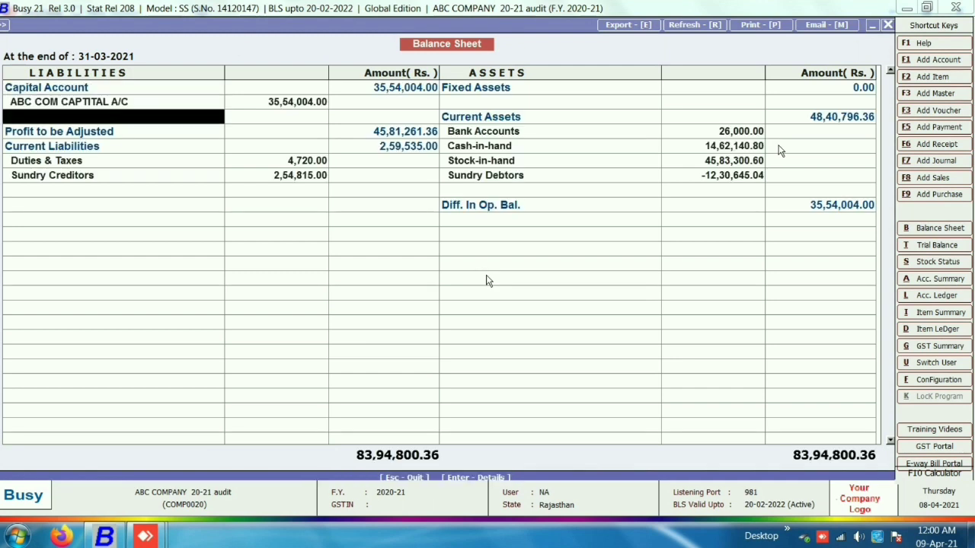
key(Down)
key(Down)
key(Down)
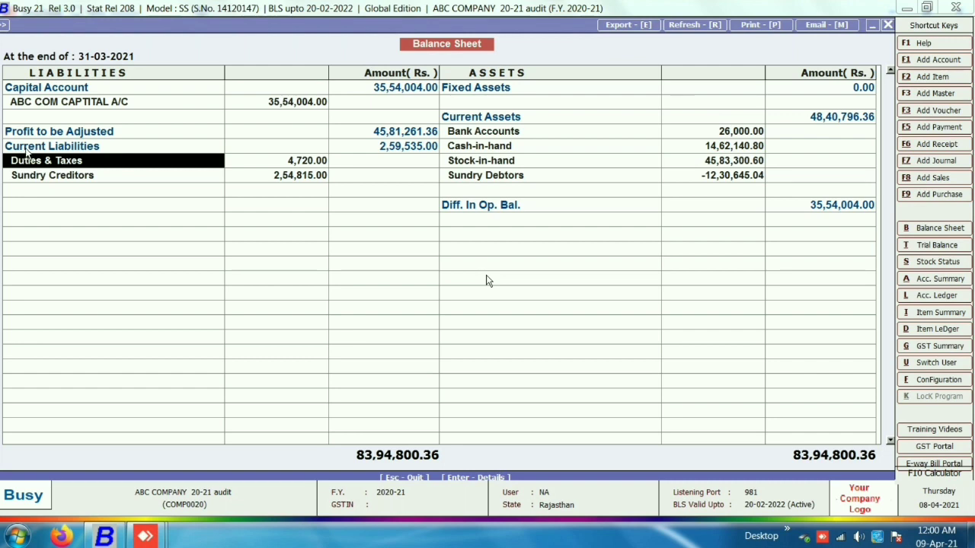
- Drill down into the Duties & Taxes group balances and return to the balance sheet
double_click(87, 167)
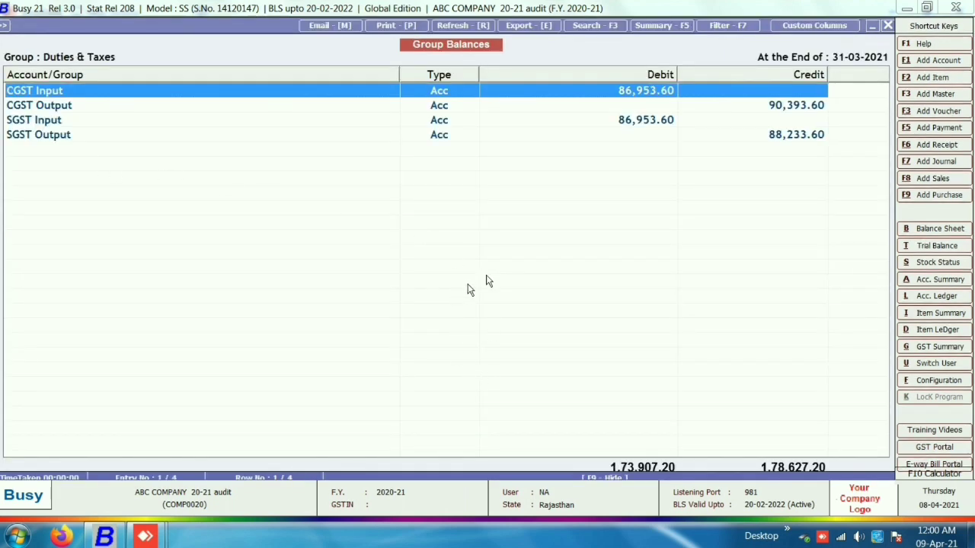
key(Escape)
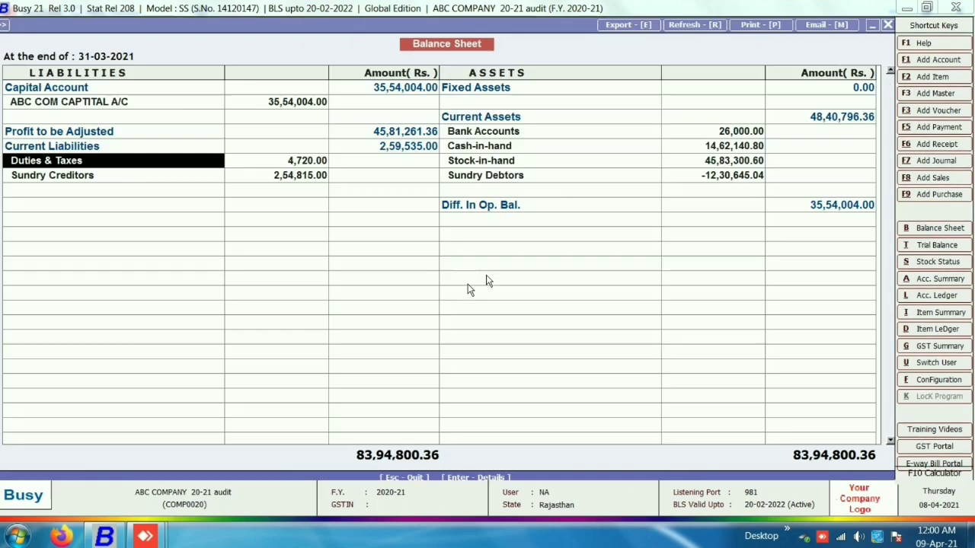
click(309, 163)
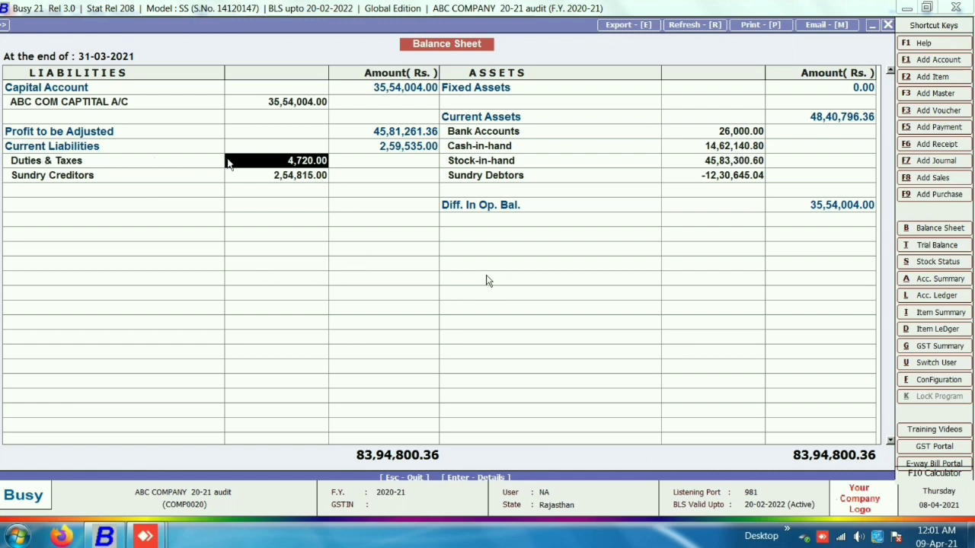
double_click(305, 168)
key(Escape)
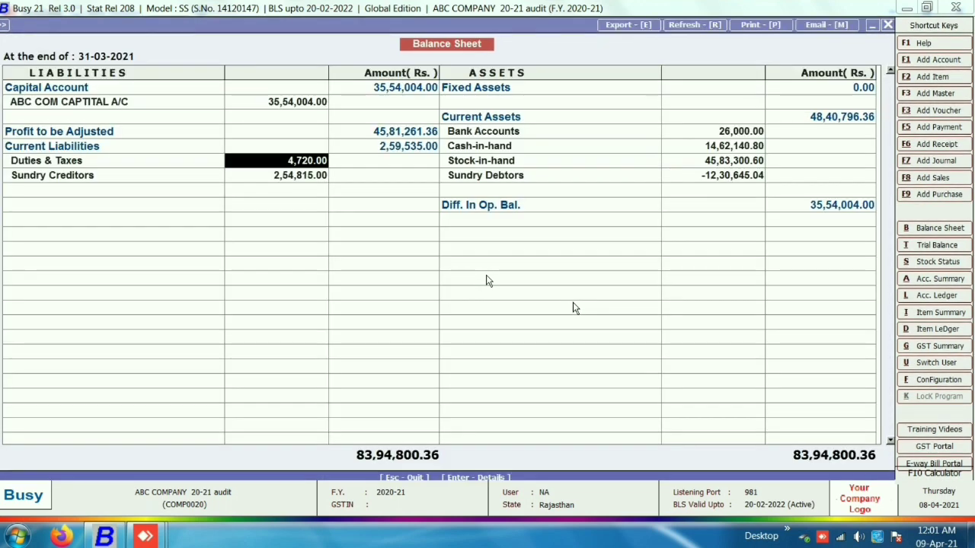
- Compare the CGST and SGST Input and Output account balances within Duties & Taxes, then close the open reports
double_click(265, 167)
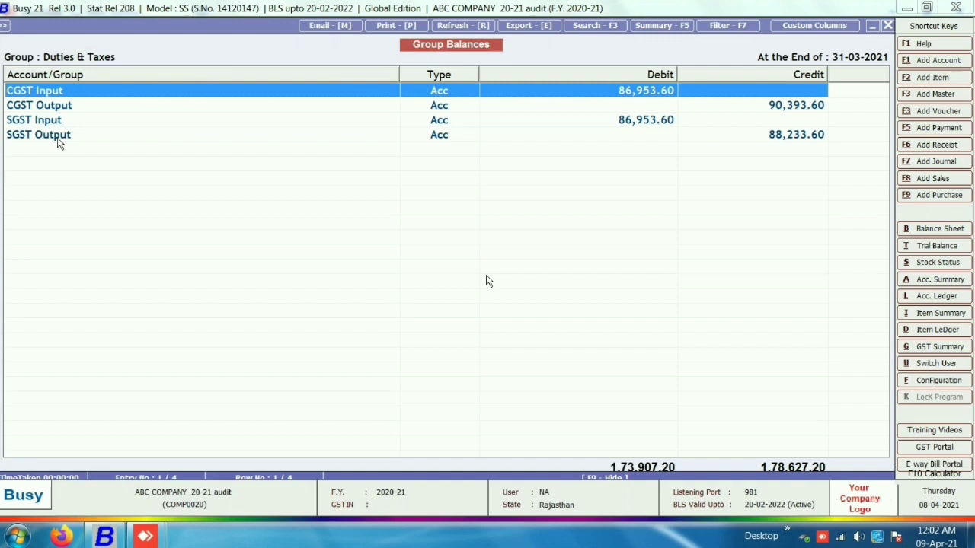
key(Down)
key(Down)
key(Up)
key(Up)
key(Down)
key(Down)
key(Down)
key(Up)
key(Up)
key(Up)
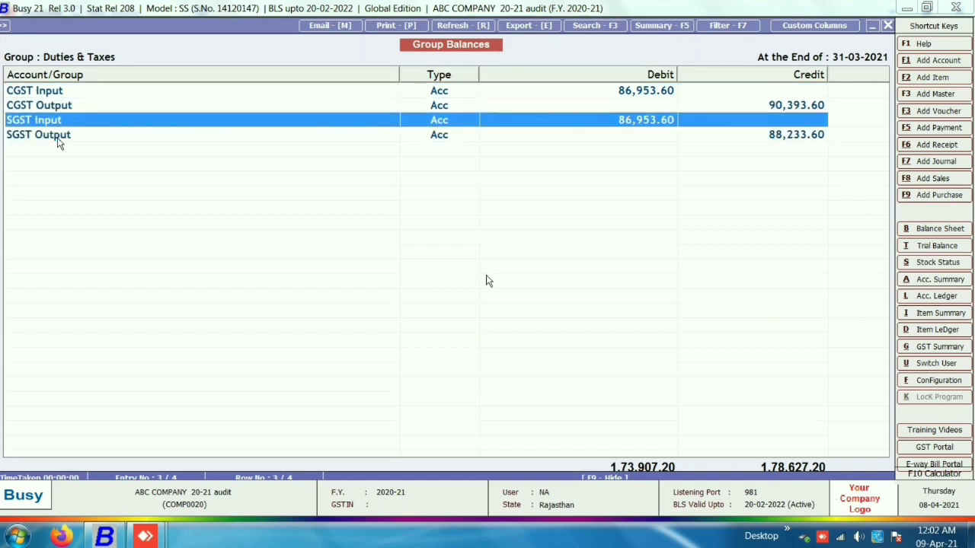
key(Down)
key(Down)
key(Up)
key(Up)
key(Down)
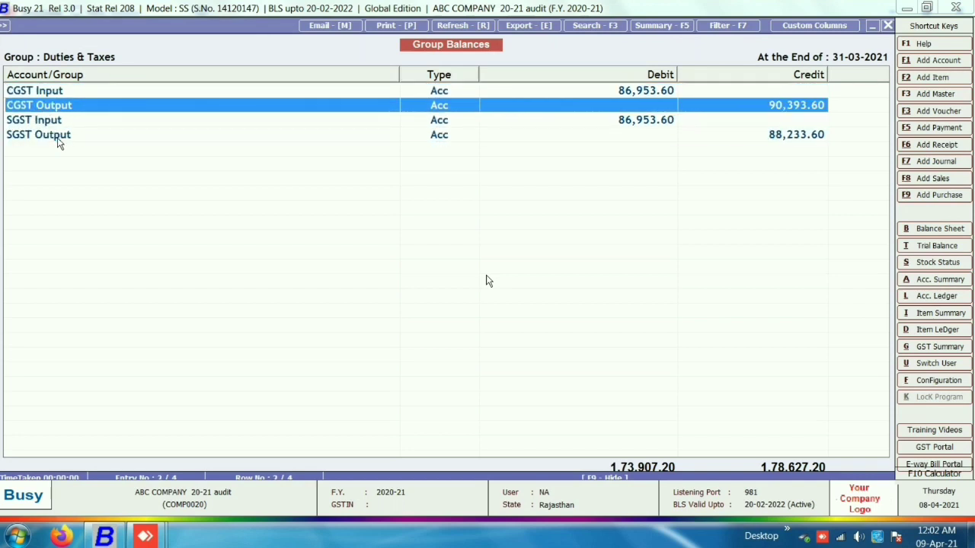
key(Down)
key(Down)
key(Up)
key(Up)
key(Up)
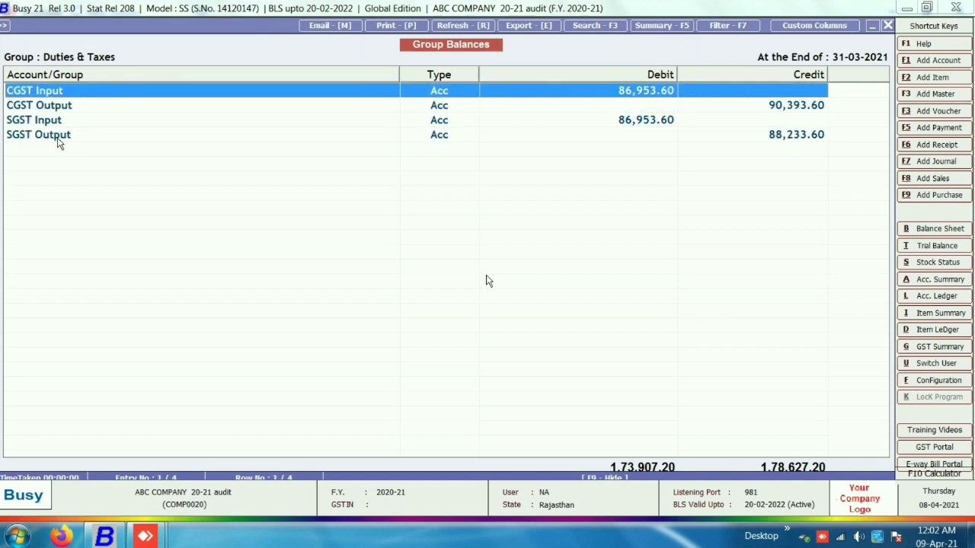
key(Down)
key(Down)
key(Down)
key(Up)
key(Up)
key(Up)
key(Down)
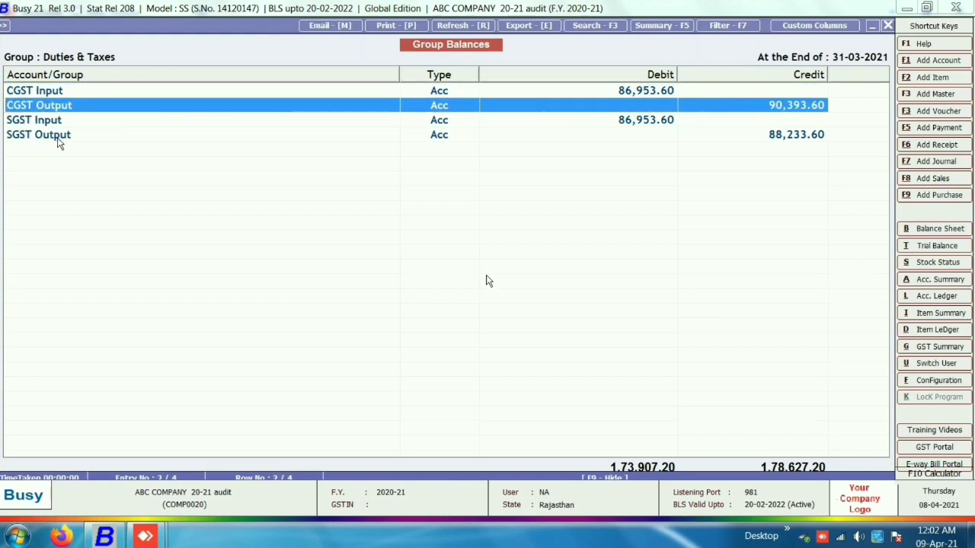
key(Escape)
key(Escape)
key(Escape)
key(Escape)
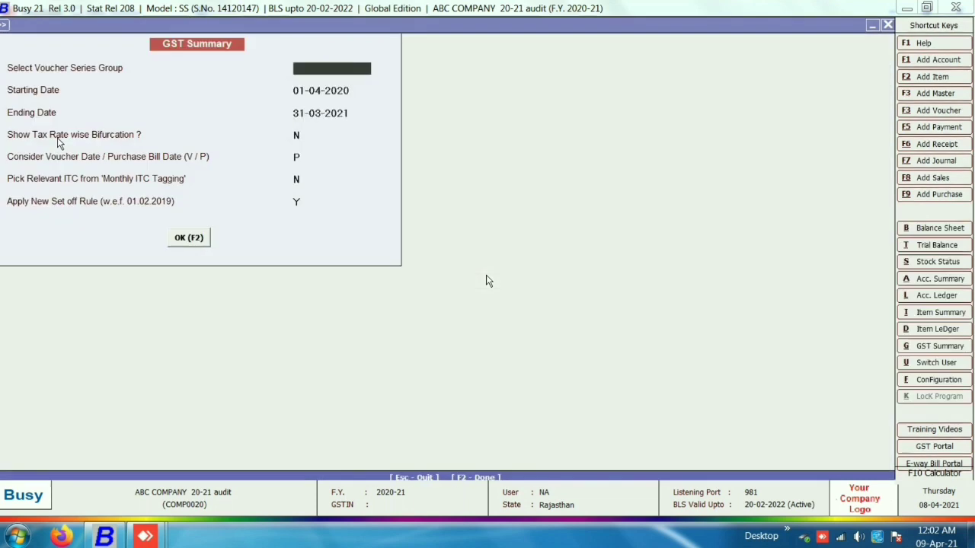
key(Escape)
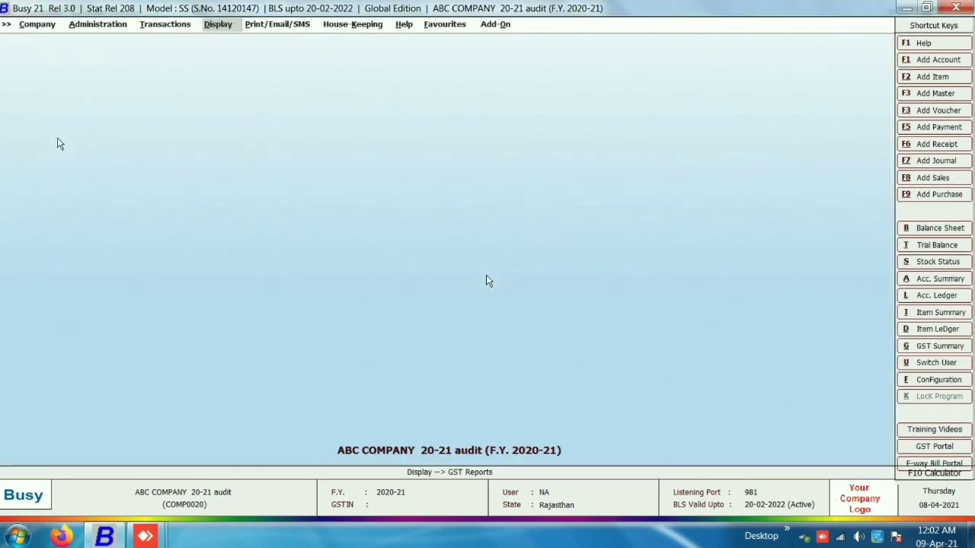
- Open sales voucher A-3 of the Main series, dated 09-04-2020, for modification
key(Left)
key(Return)
key(Return)
key(Down)
key(Return)
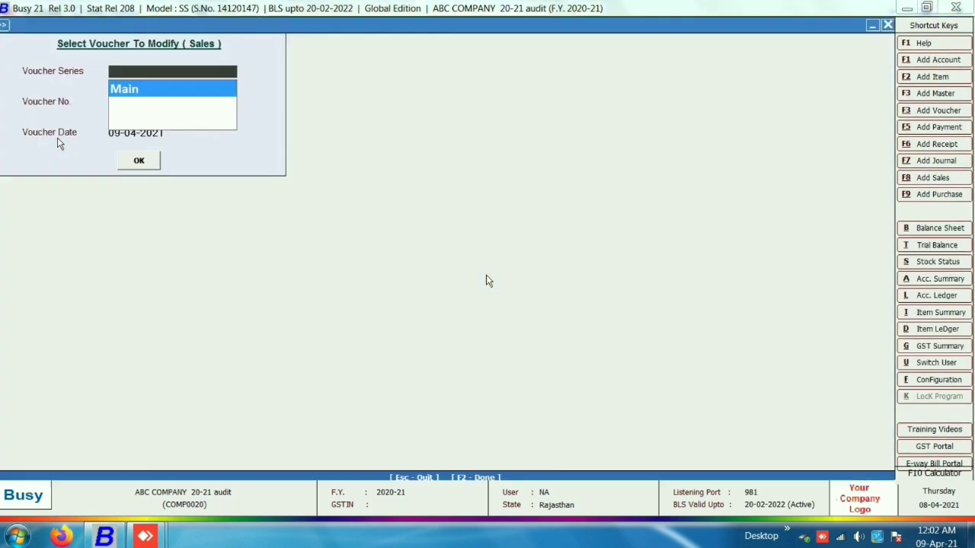
key(Return)
key(Return)
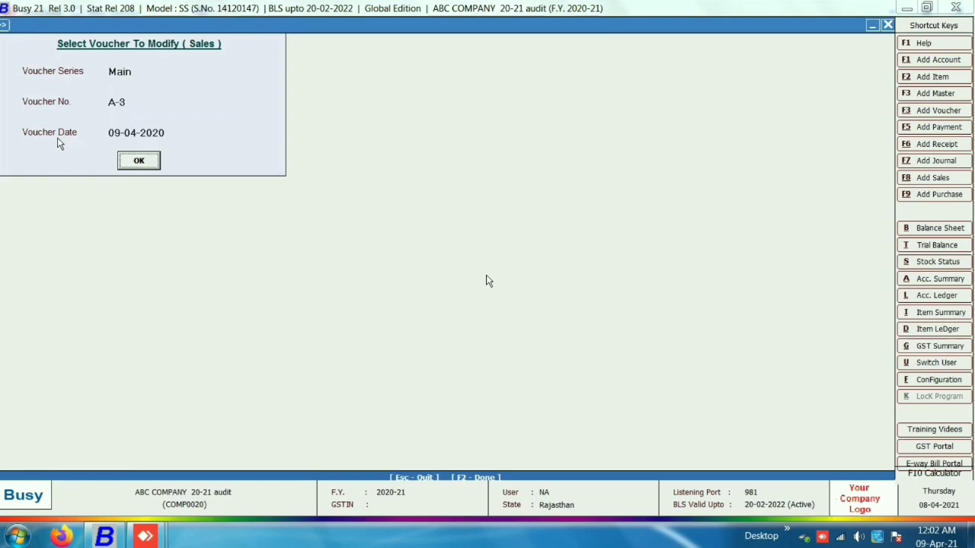
key(Return)
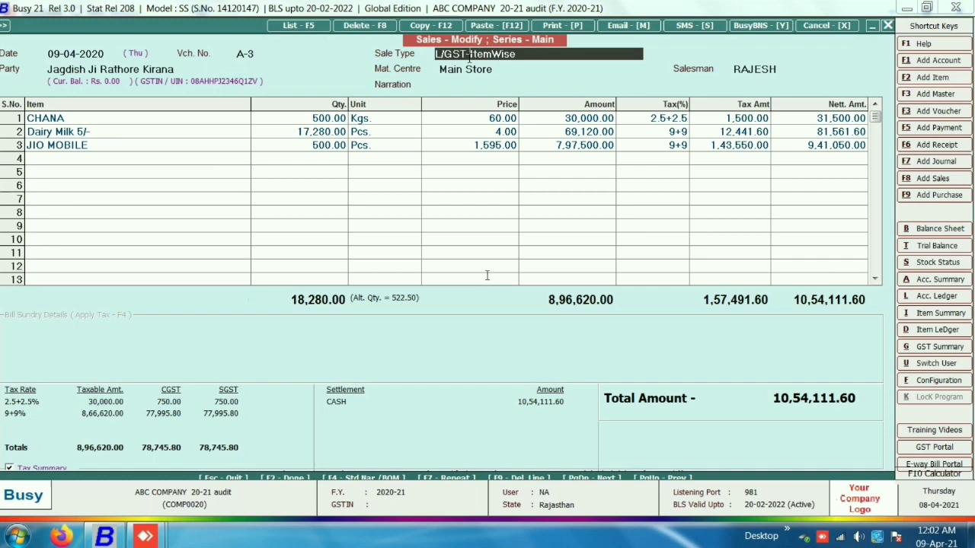
- Open the voucher's L/GST-ItemWise sale type master for modification and set its CGST tax account to CGST Input
key(alt+m)
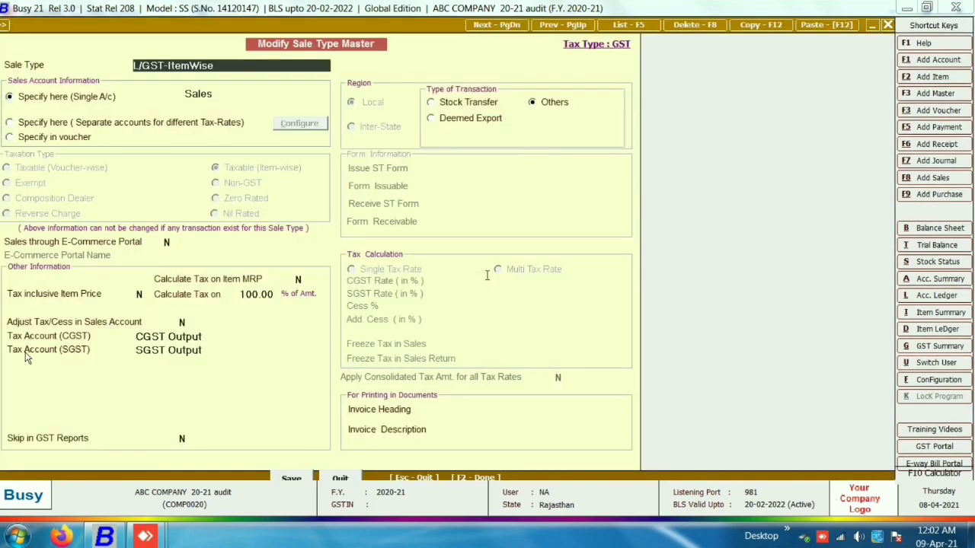
click(224, 337)
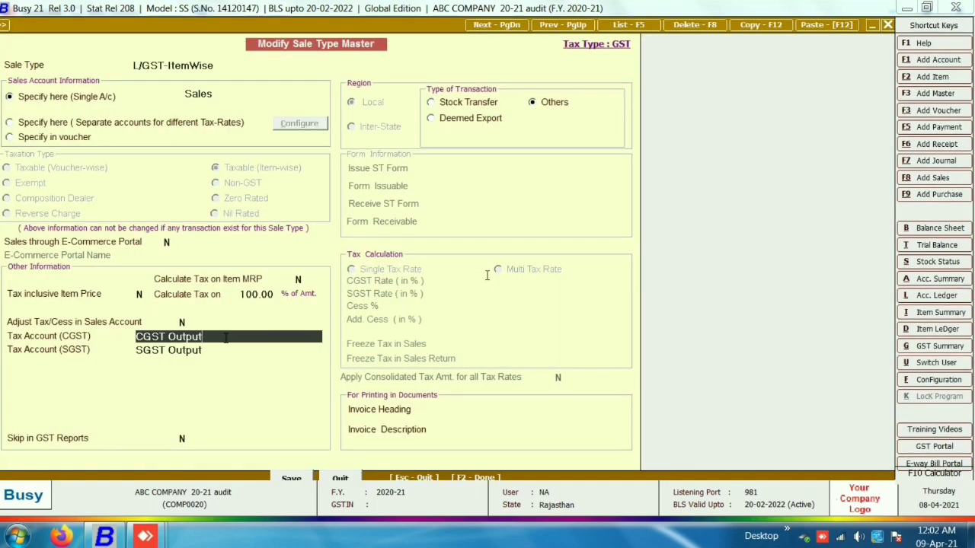
key(BackSpace)
key(BackSpace)
key(BackSpace)
key(BackSpace)
key(BackSpace)
key(BackSpace)
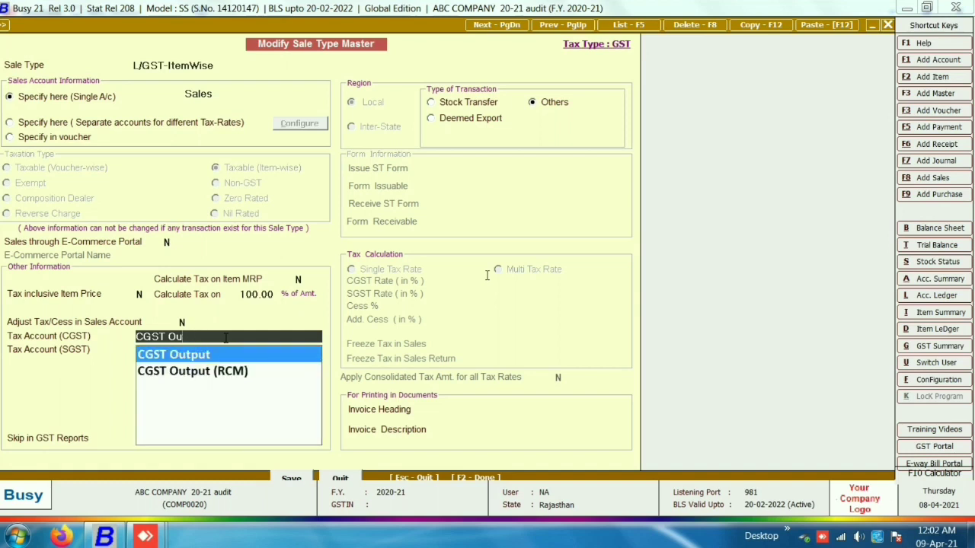
key(Return)
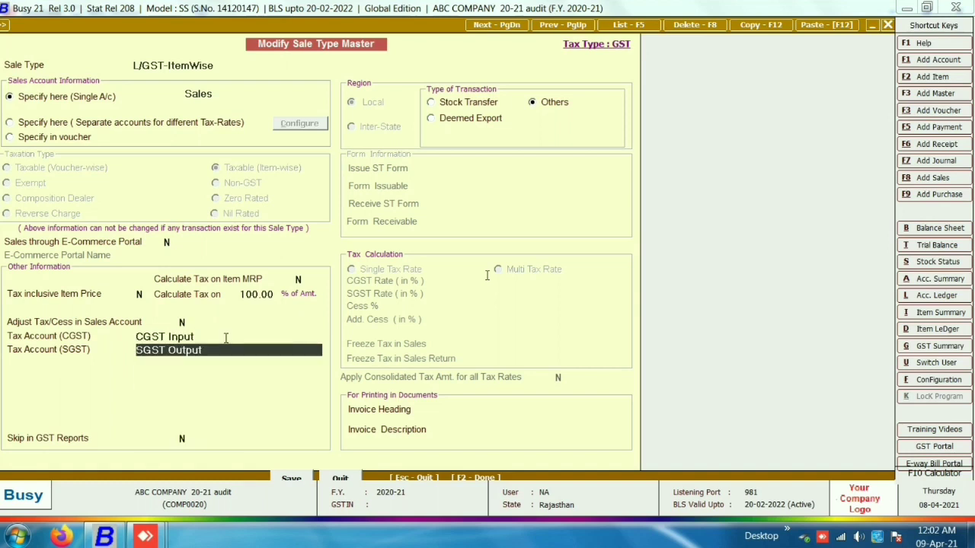
- Open the CGST Input account master from the sale type's CGST tax account and rename the account to CGST
click(225, 337)
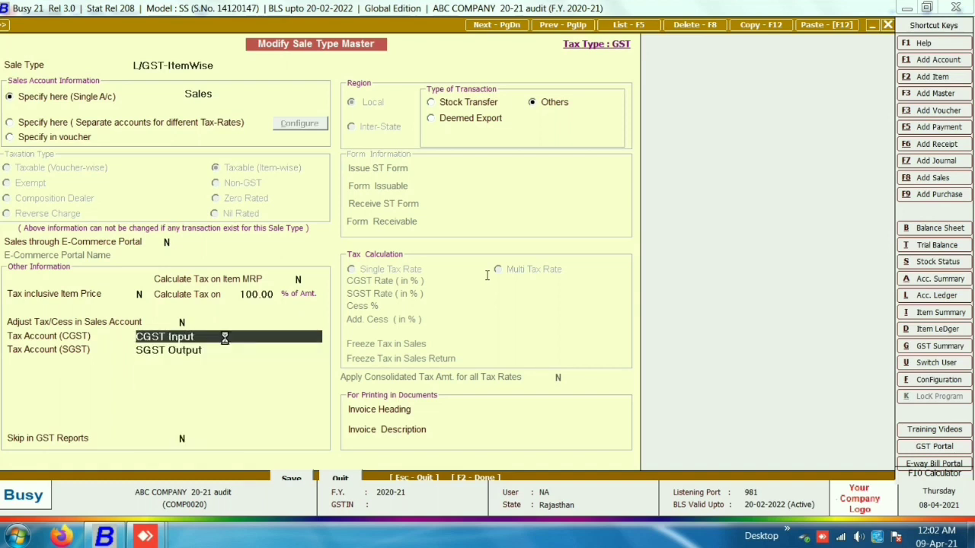
key(alt+m)
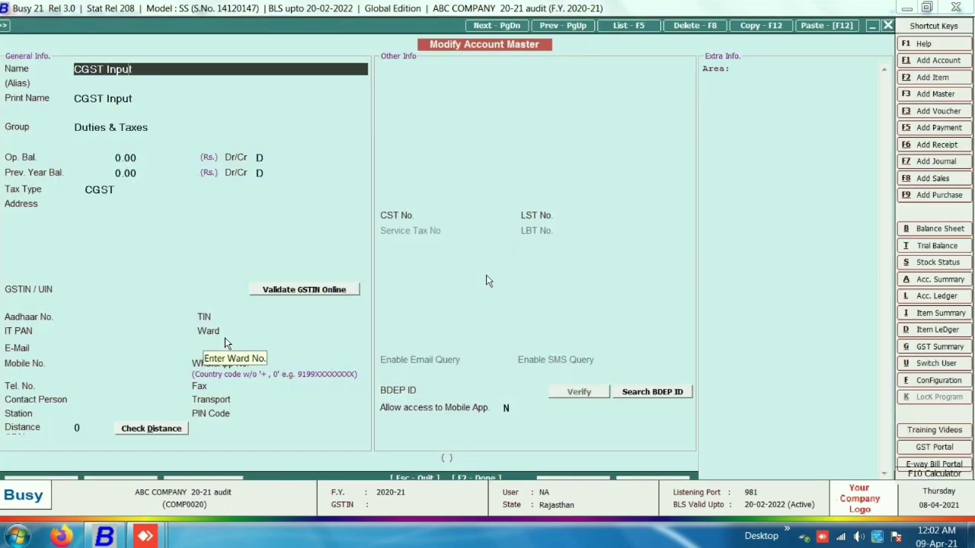
key(BackSpace)
key(BackSpace)
key(BackSpace)
key(BackSpace)
key(BackSpace)
key(Escape)
key(Return)
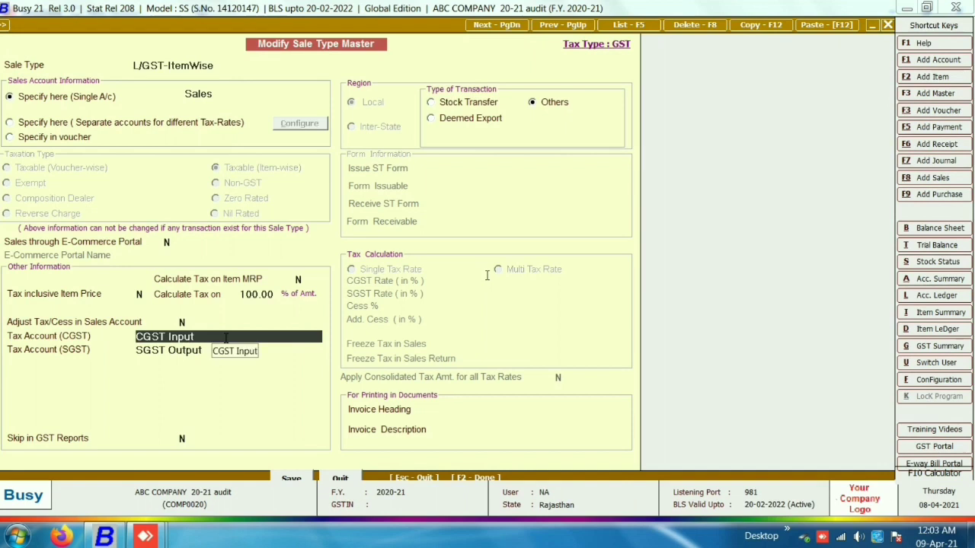
- Set the L/GST-ItemWise sale type's CGST tax account to CGST and its SGST tax account to SGST Input
text(CGS)
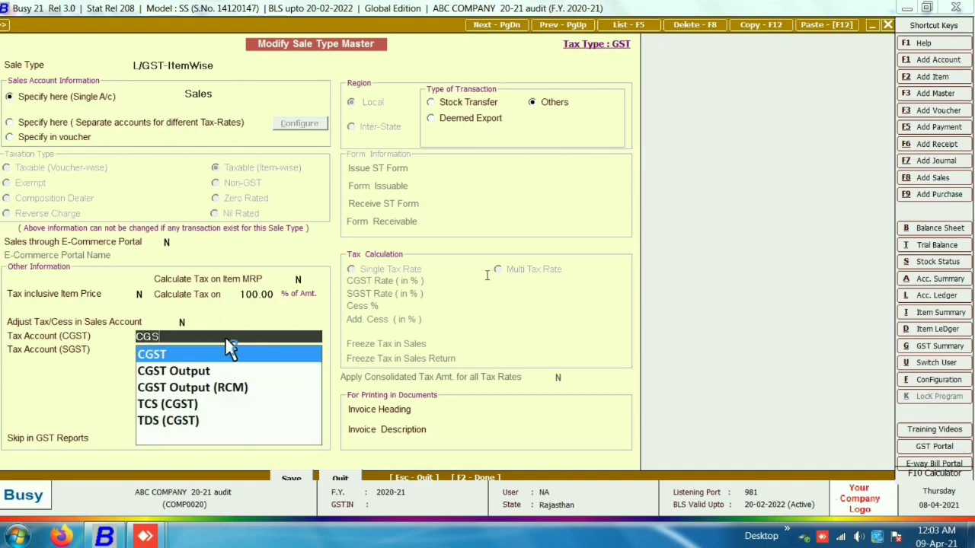
key(Return)
text(SGS)
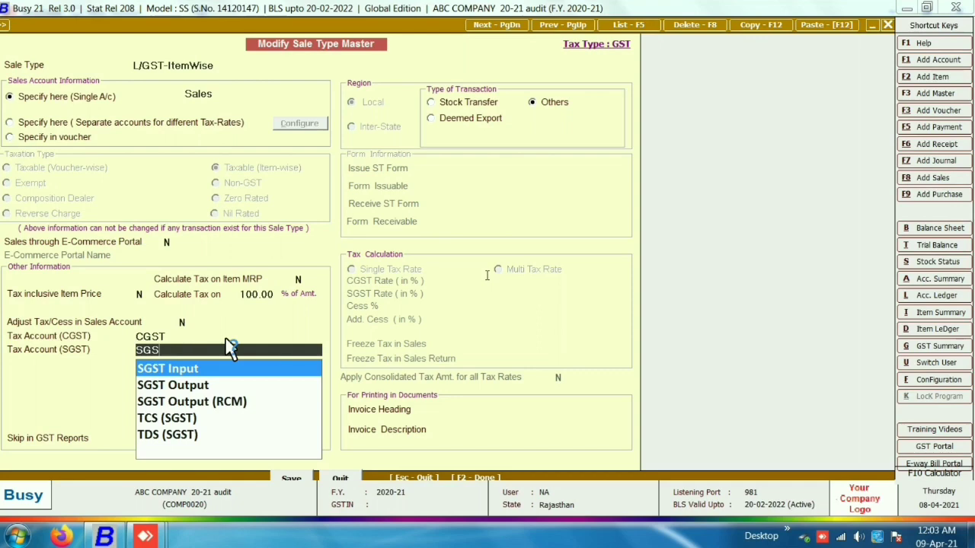
key(Return)
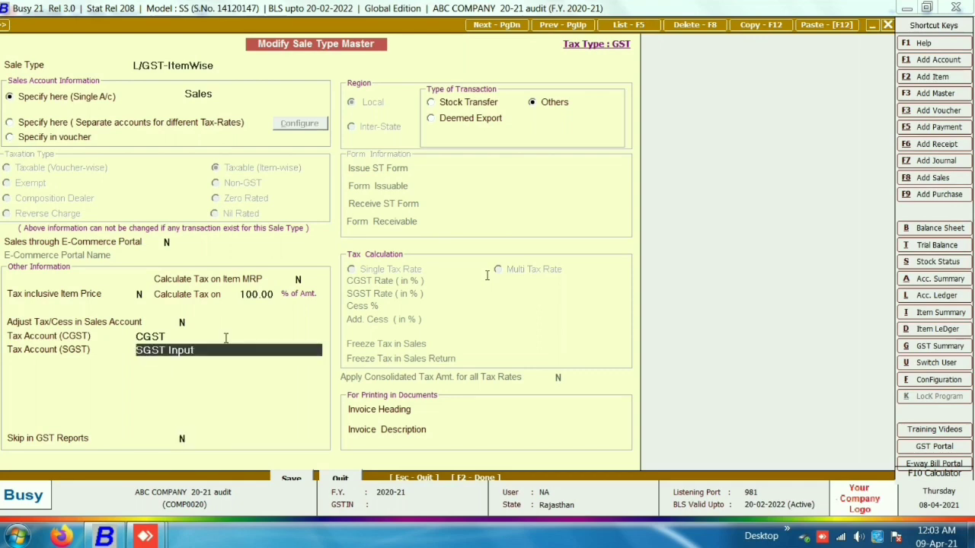
- Open the SGST Input account master from the sale type's SGST tax account and rename the account to SGST
key(ctrl+Return)
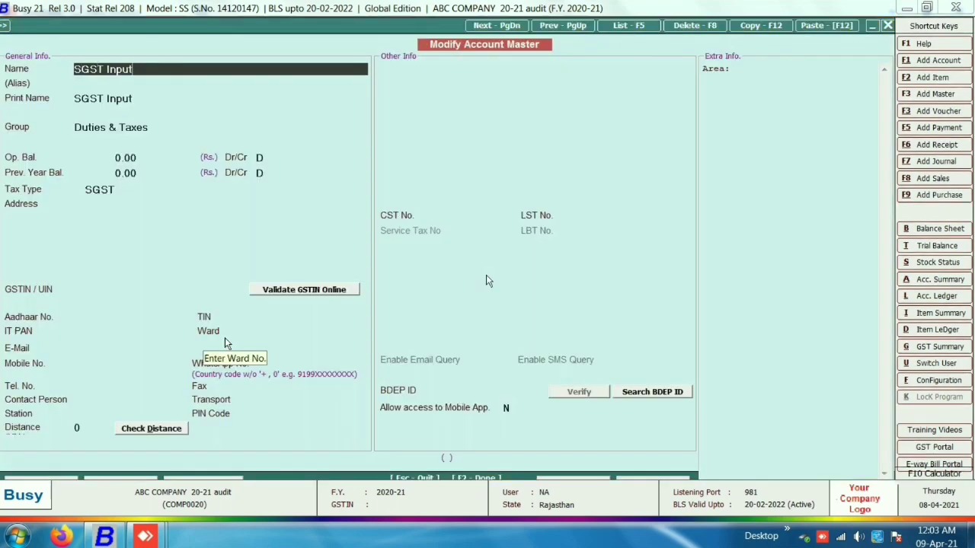
key(BackSpace)
key(BackSpace)
key(BackSpace)
key(BackSpace)
key(BackSpace)
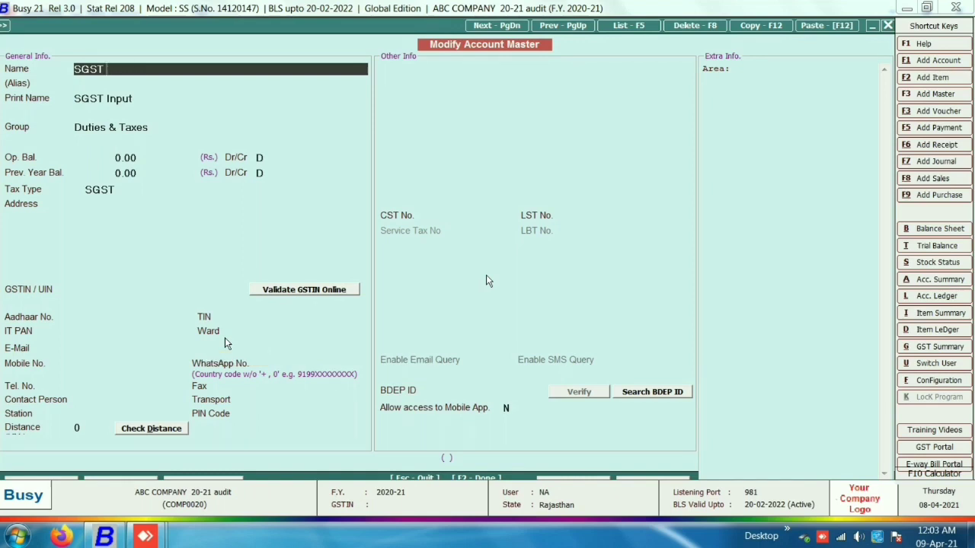
key(F2)
key(Return)
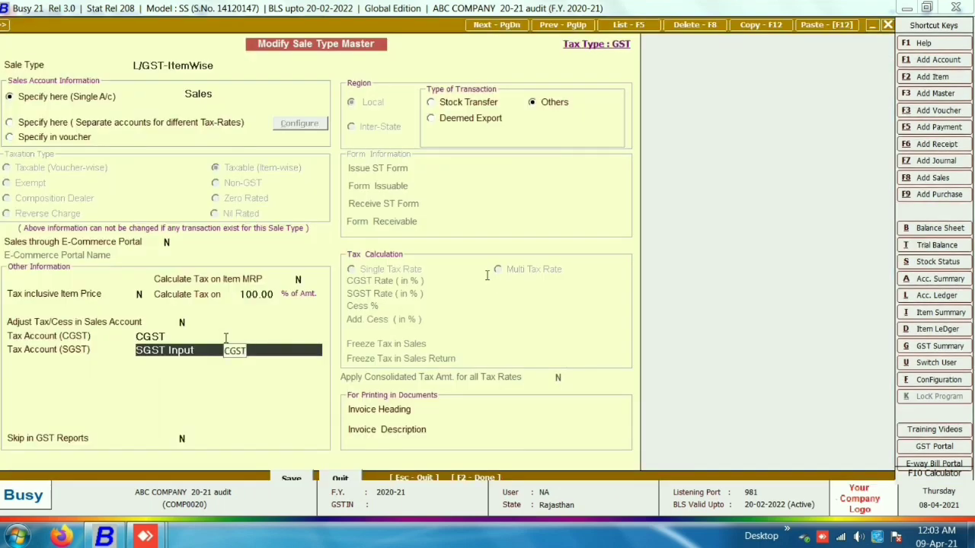
- Set the sale type's SGST tax account to SGST, save the master, and close the sales voucher
text(SGST)
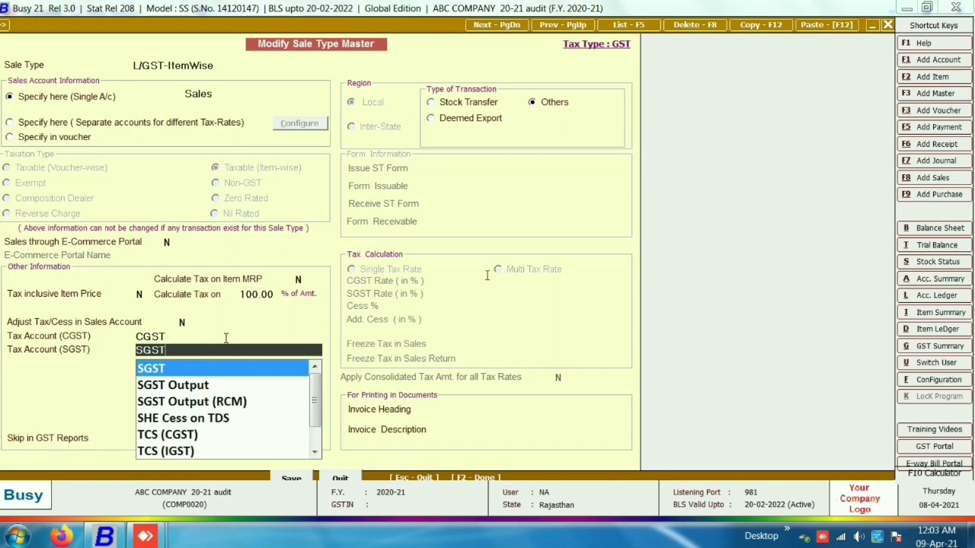
key(Return)
key(Return)
key(Return)
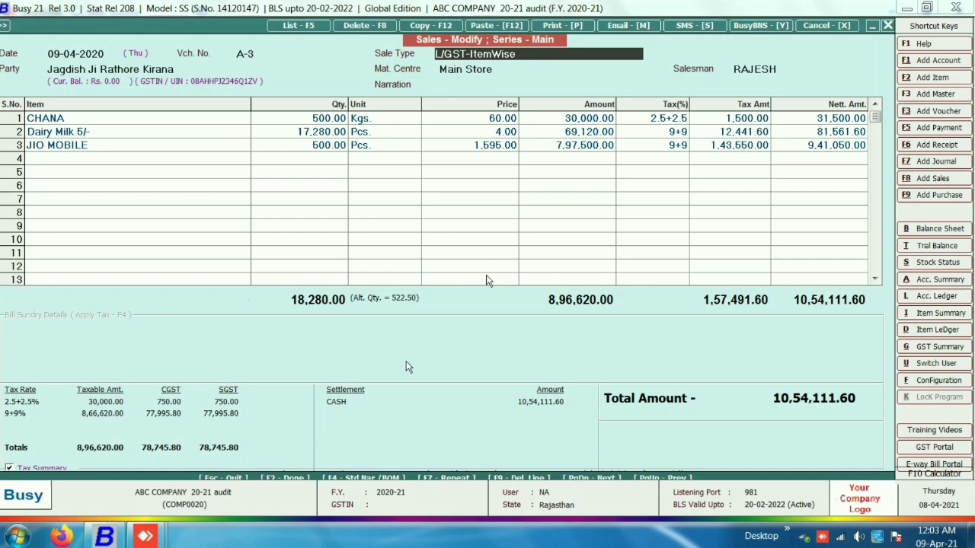
key(Escape)
key(Escape)
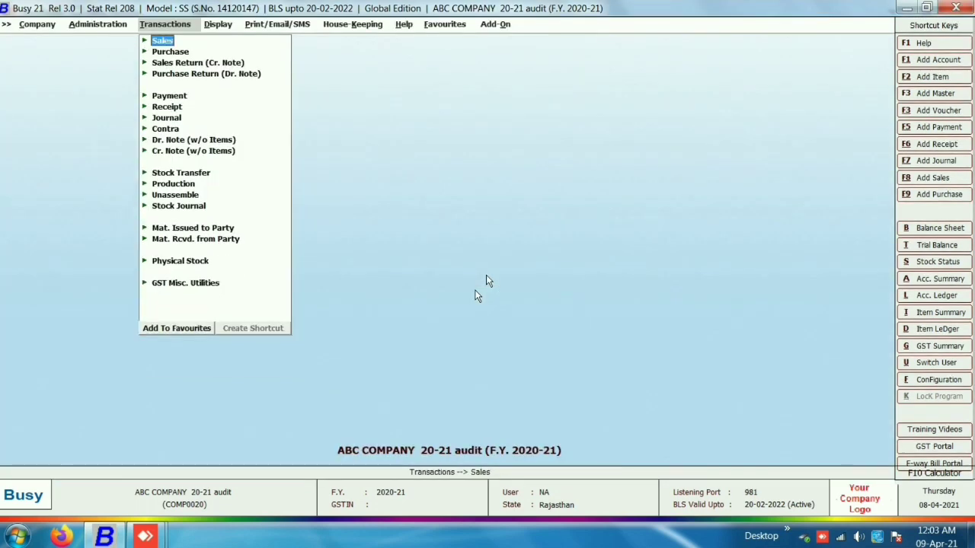
- Open purchase voucher A-12 of the Main series, dated 01-09-2020, for modification
key(Down)
key(Return)
key(Down)
key(Return)
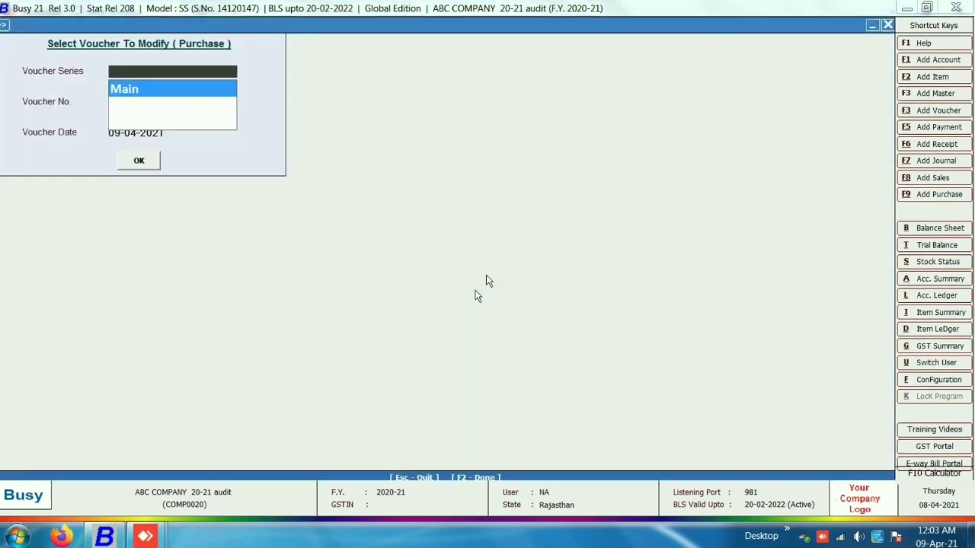
key(Return)
key(Return)
key(Return)
key(Return)
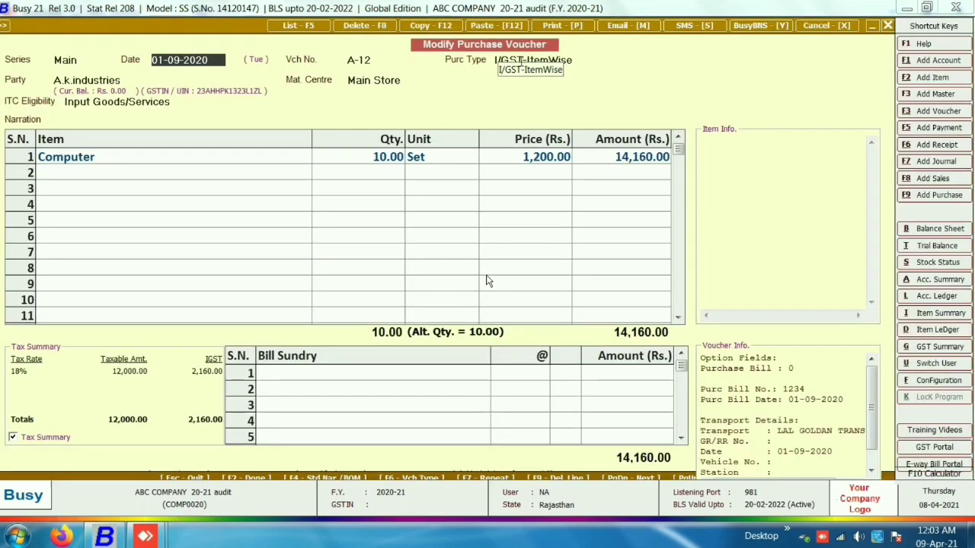
key(Return)
key(Return)
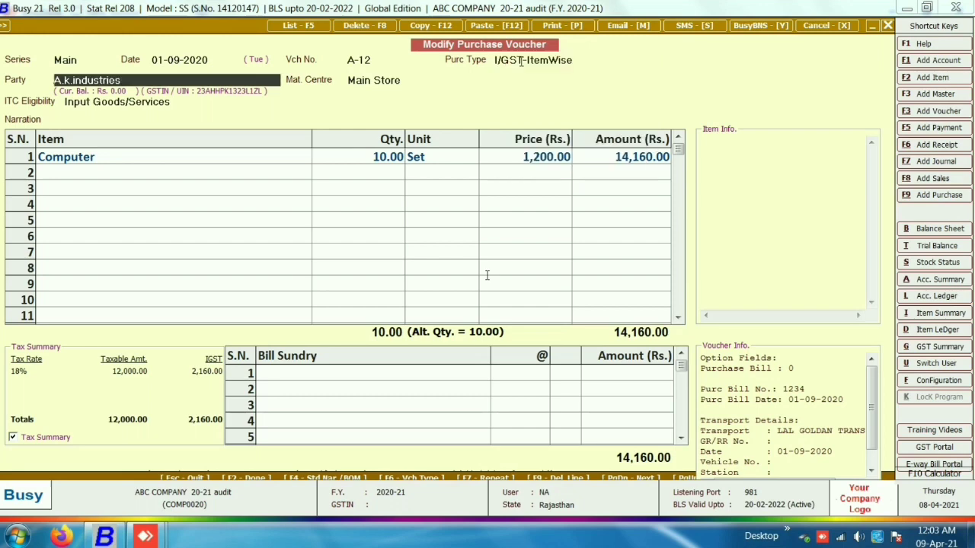
- Open the voucher's I/GST-ItemWise purchase type master for modification and go to its IGST tax account
click(521, 61)
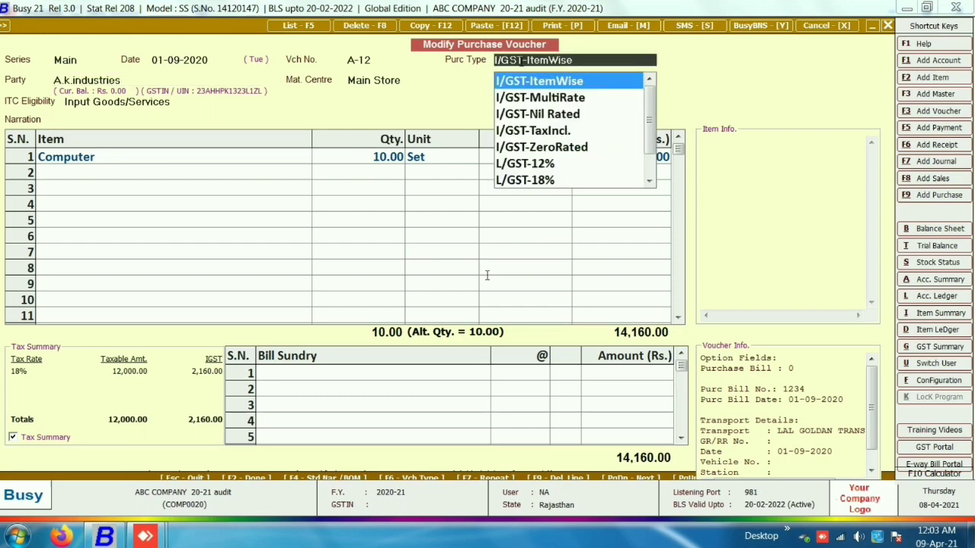
key(alt+m)
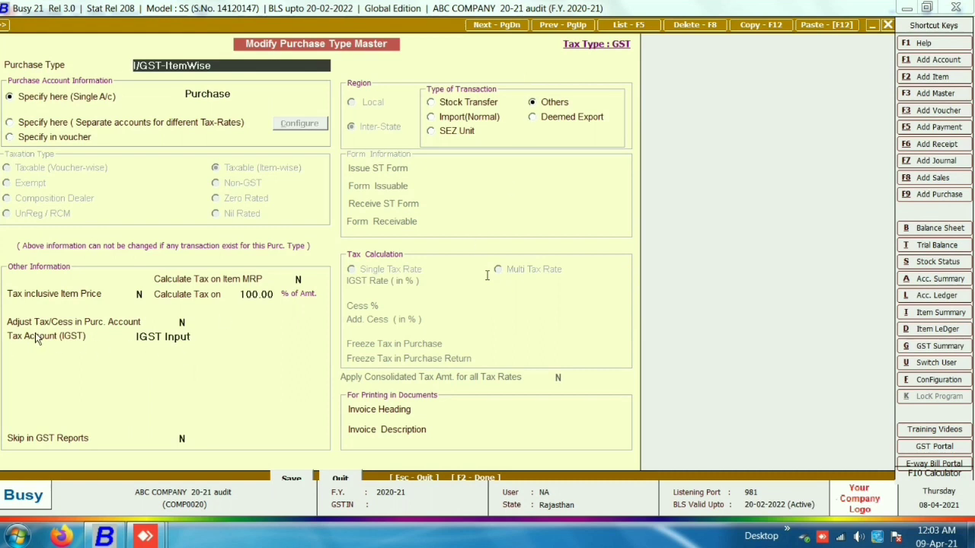
click(206, 337)
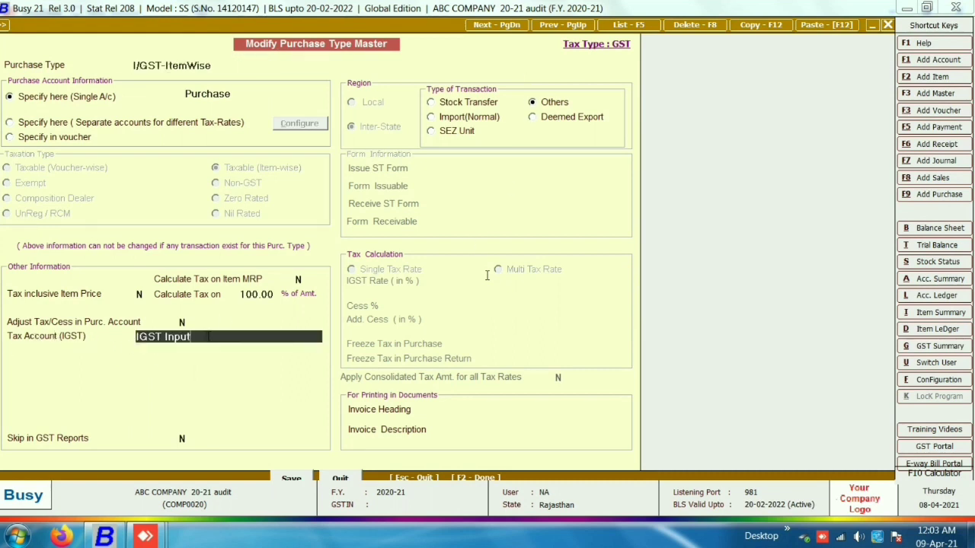
key(BackSpace)
key(BackSpace)
key(BackSpace)
key(BackSpace)
key(BackSpace)
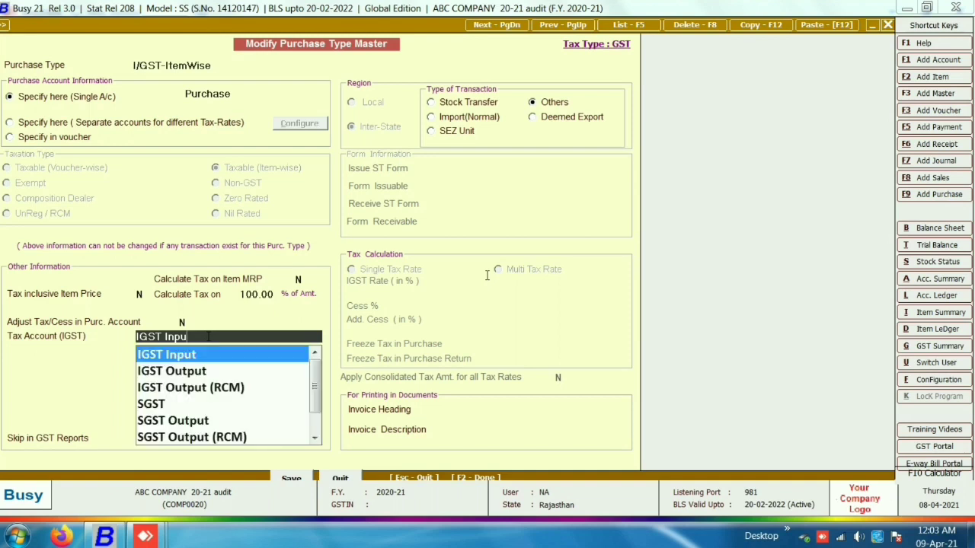
key(Return)
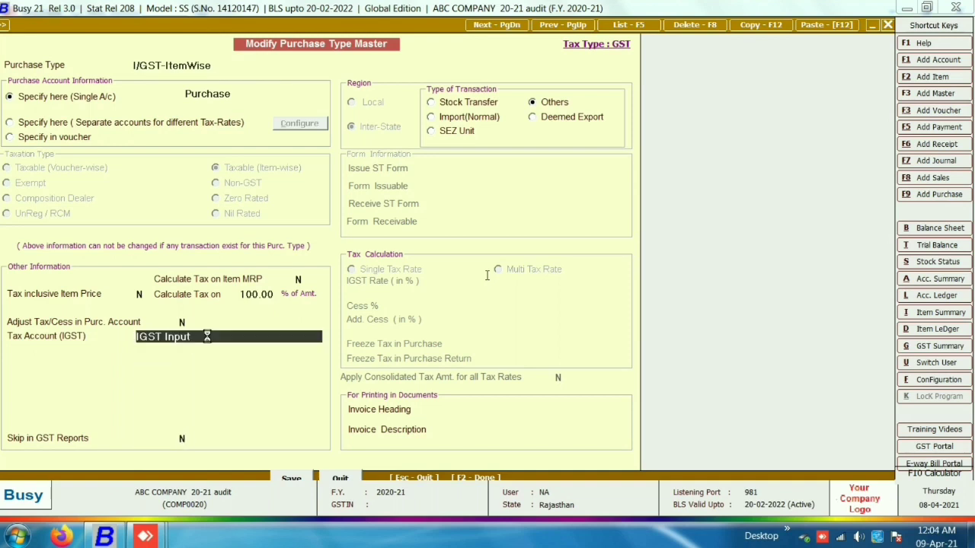
- Open the IGST Input account master from the purchase type's IGST tax account and rename the account to IGST
double_click(208, 340)
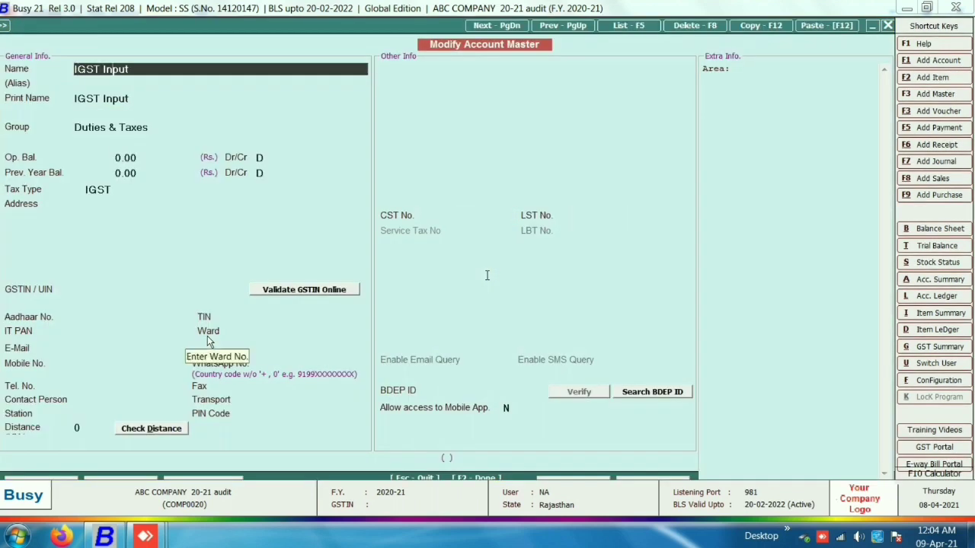
key(BackSpace)
key(BackSpace)
key(BackSpace)
key(BackSpace)
key(BackSpace)
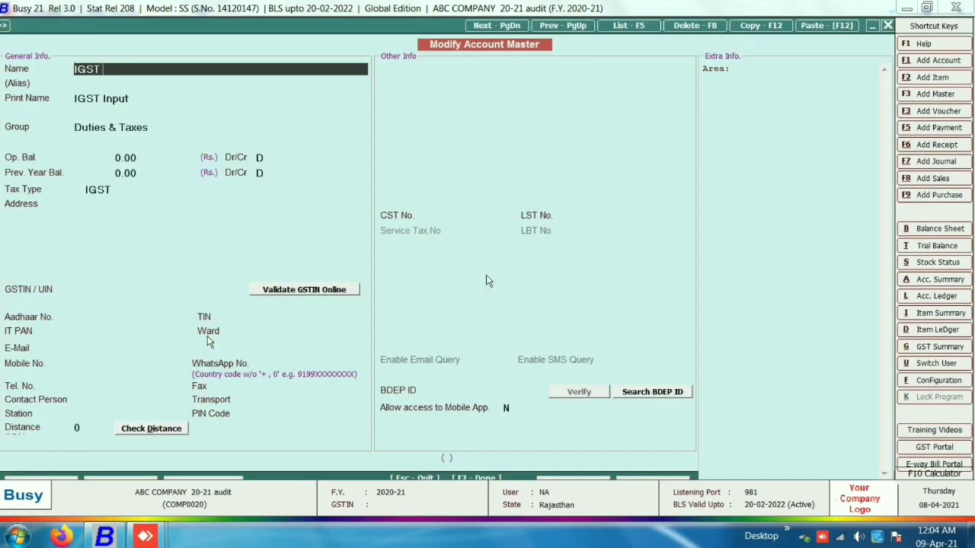
key(F2)
key(Return)
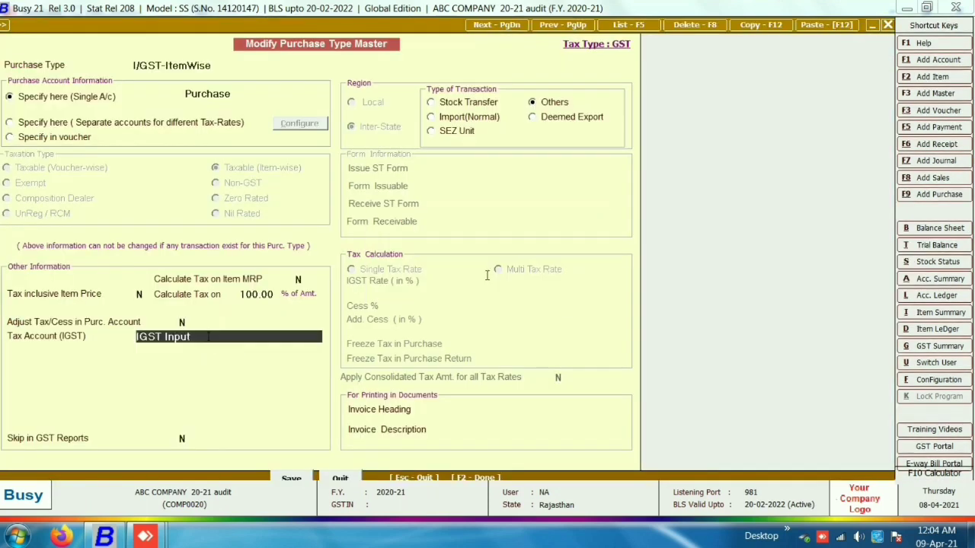
- Set the I/GST-ItemWise purchase type's IGST tax account to IGST and save the master
text(IG)
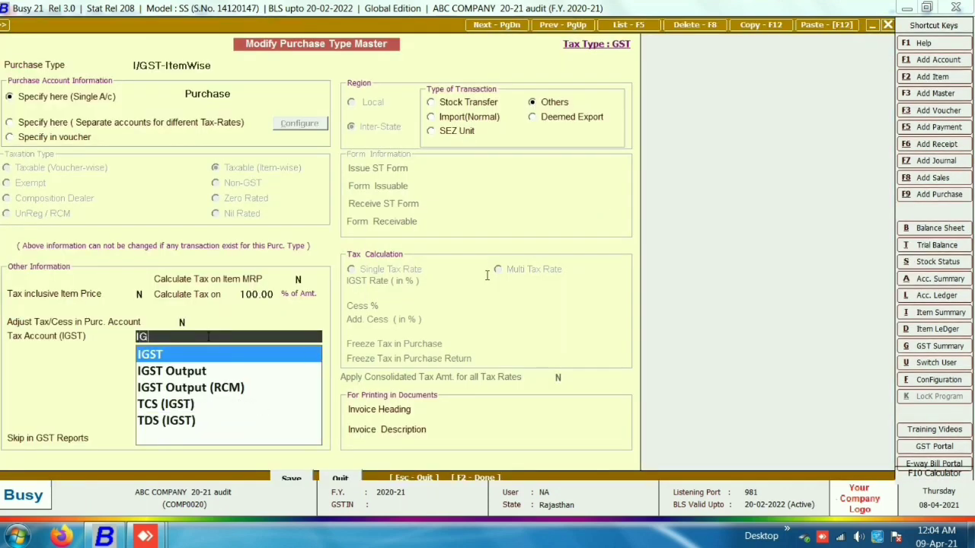
key(Return)
key(Return)
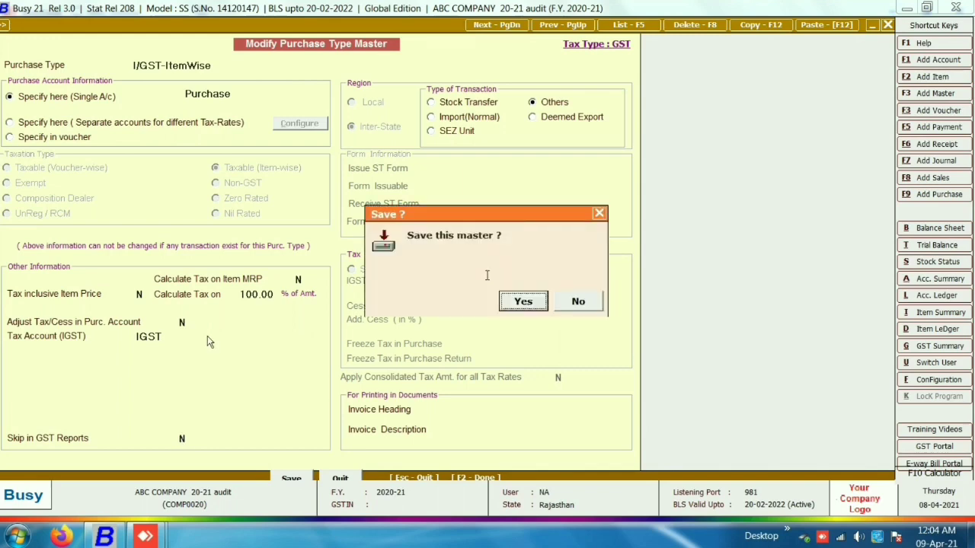
key(Return)
- Accept the GST reporting details of purchase voucher A-12 and save the voucher
key(Return)
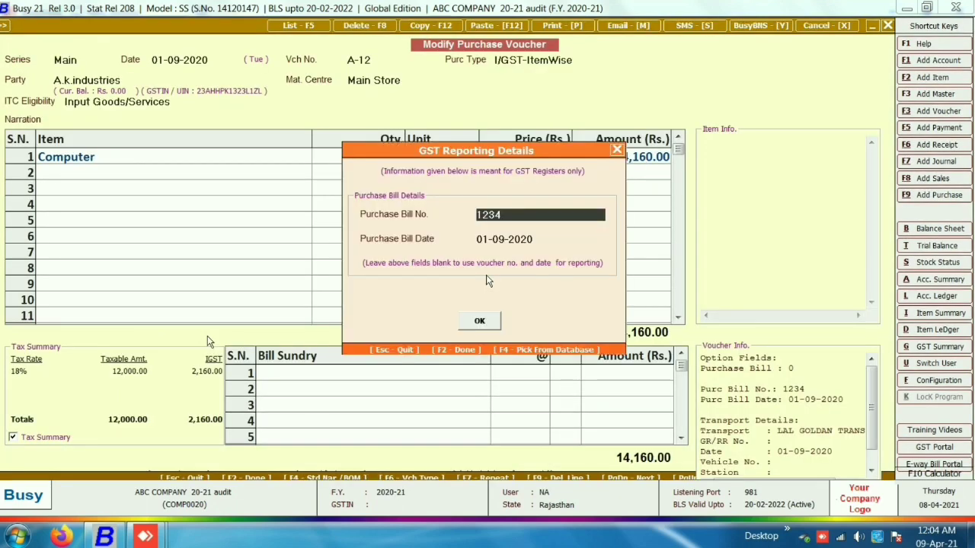
key(Return)
key(Return)
key(Return)
key(Return)
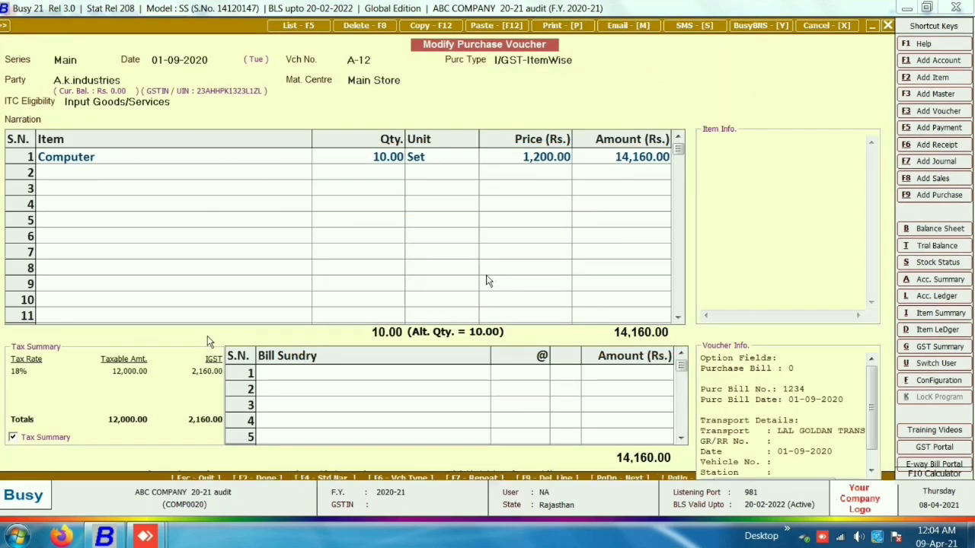
key(Return)
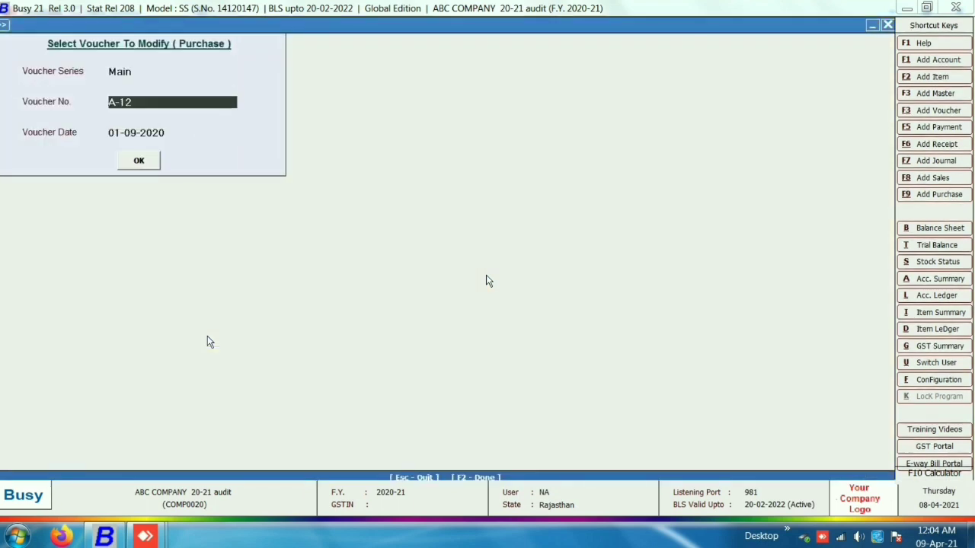
- Reopen purchase voucher A-12 of the Main series for modification
key(Return)
key(Return)
key(Return)
key(Return)
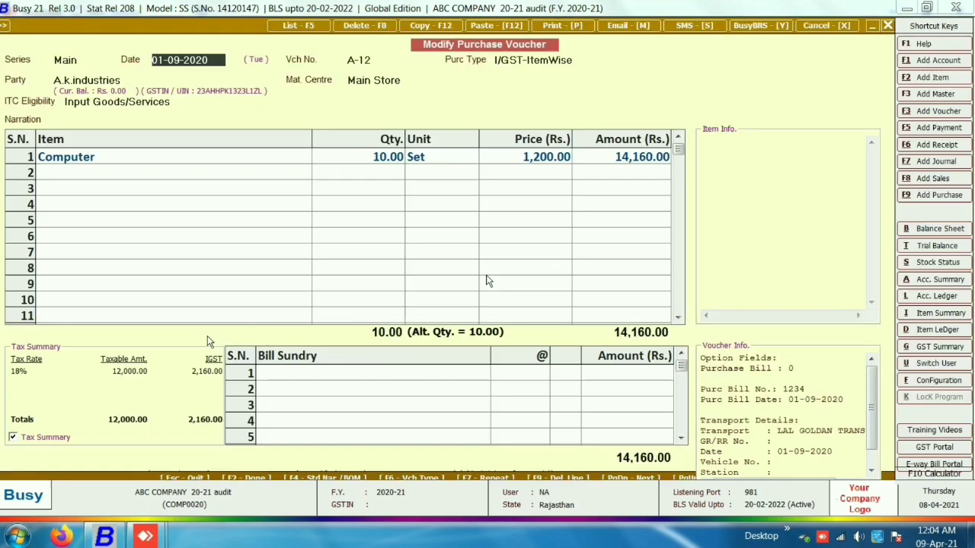
- Check the CGST and SGST tax accounts in the 00L/GST-ItemWise purchase type master of purchase voucher A-11, then close it
click(517, 60)
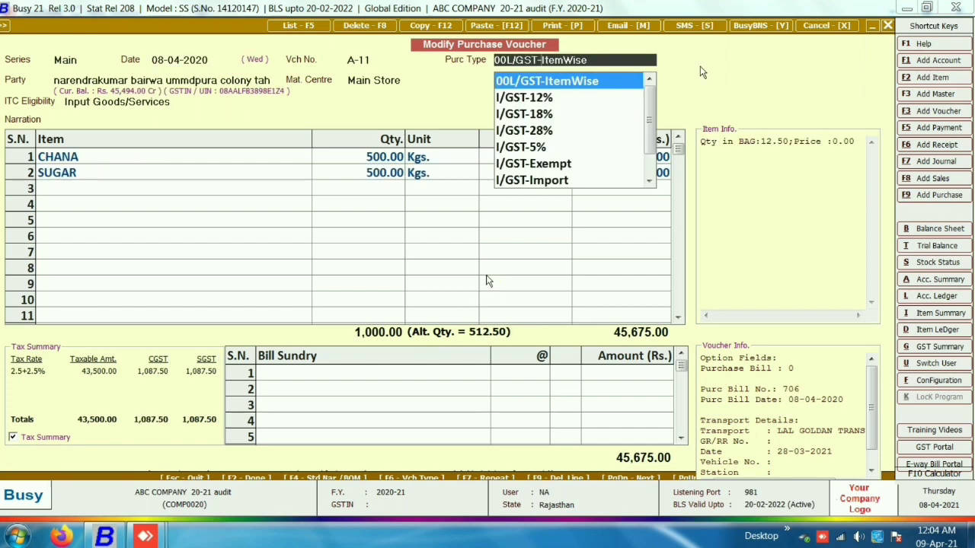
key(Return)
key(Up)
key(F4)
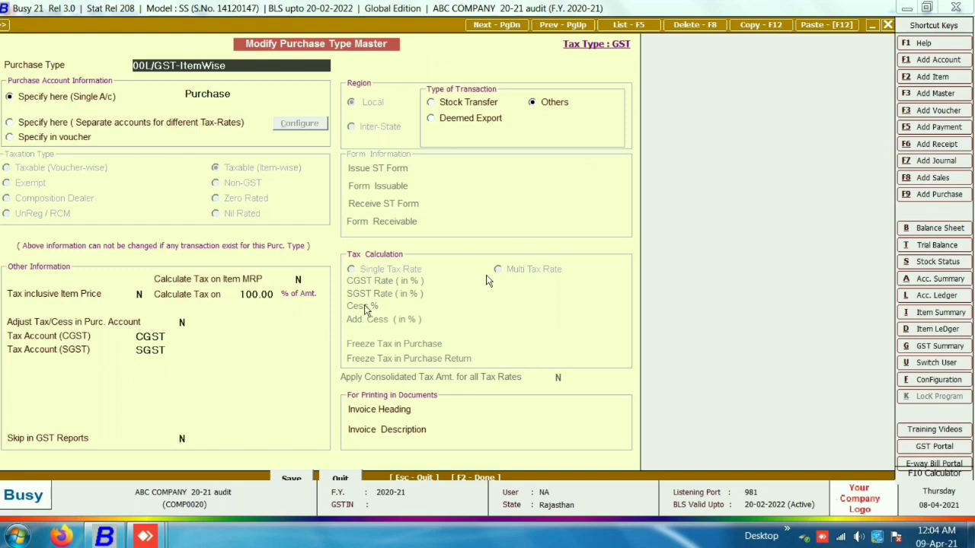
key(Escape)
key(Escape)
- Start Regenerate Dual Vouchers, choosing to proceed because the latest backup is available
key(Left)
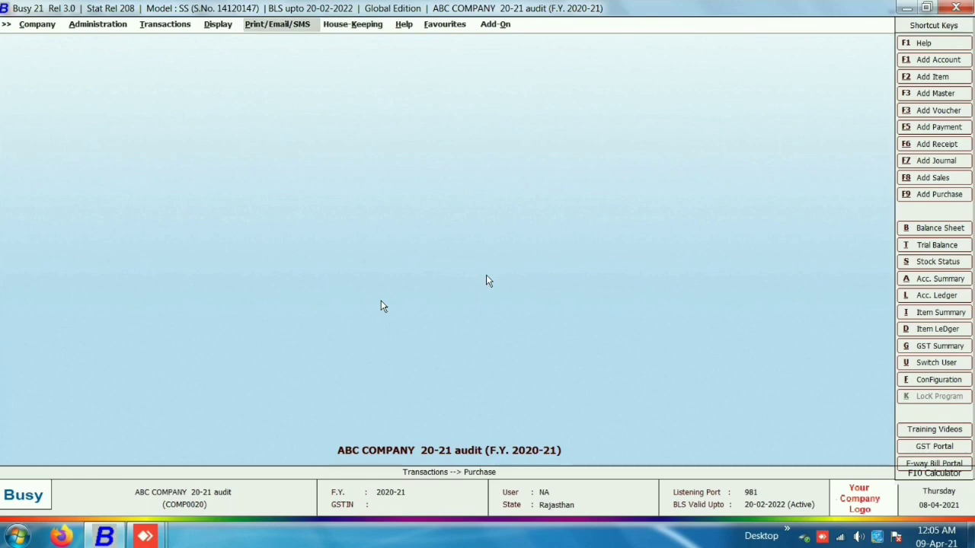
key(Right)
key(Return)
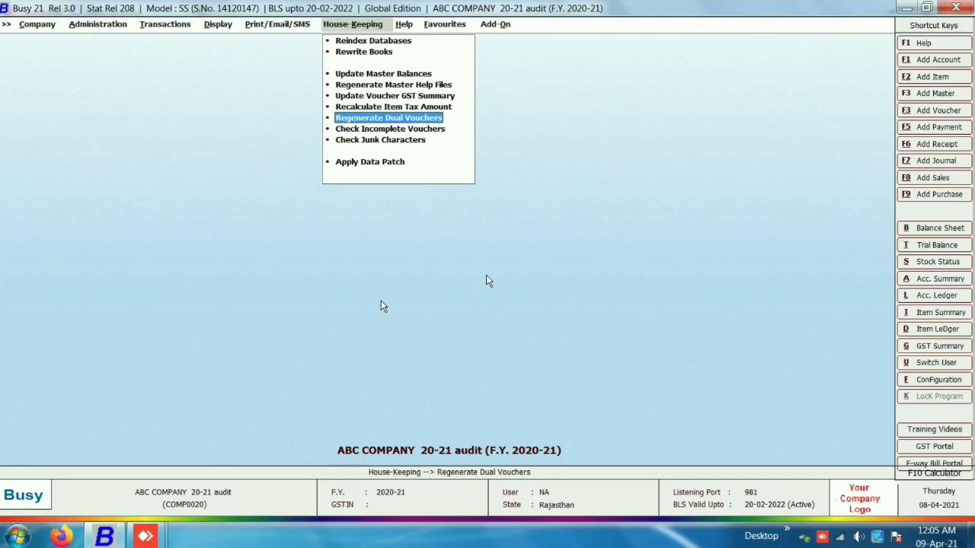
key(Up)
key(Down)
key(Return)
key(Down)
key(Return)
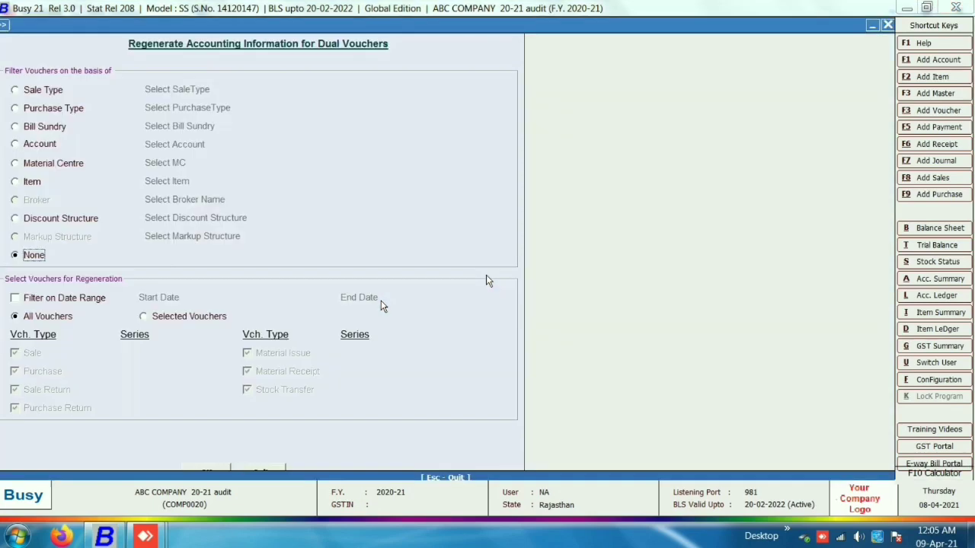
- Filter the dual voucher regeneration by the L/GST-ItemWise sale type
click(36, 111)
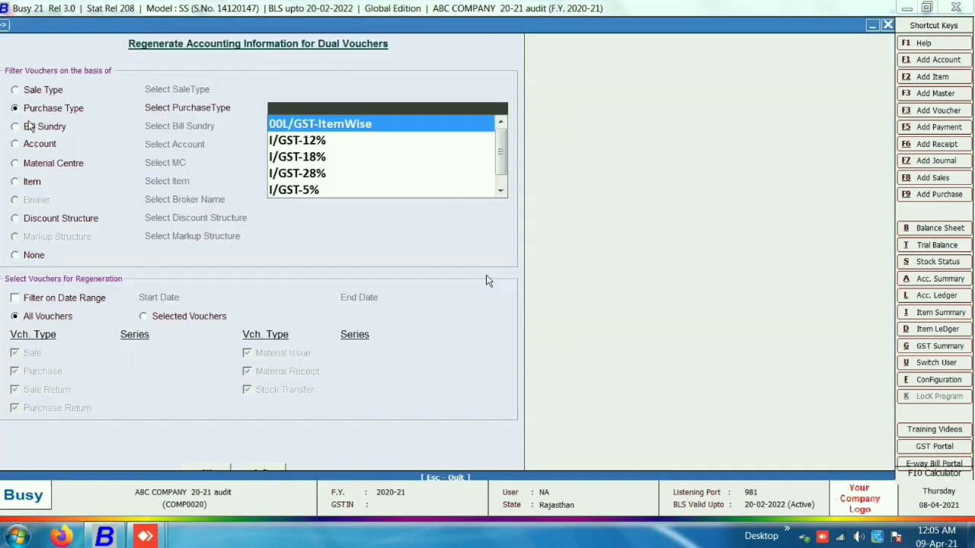
key(Return)
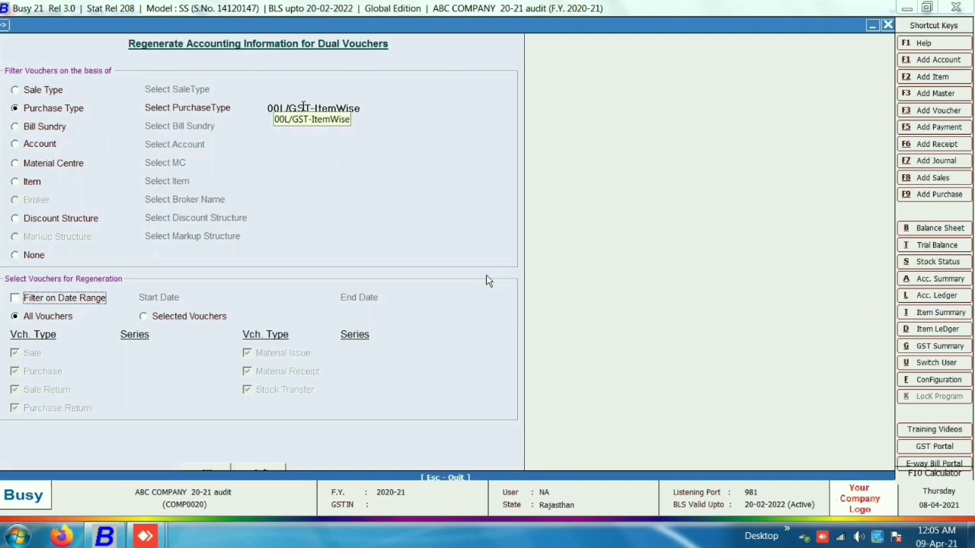
click(35, 91)
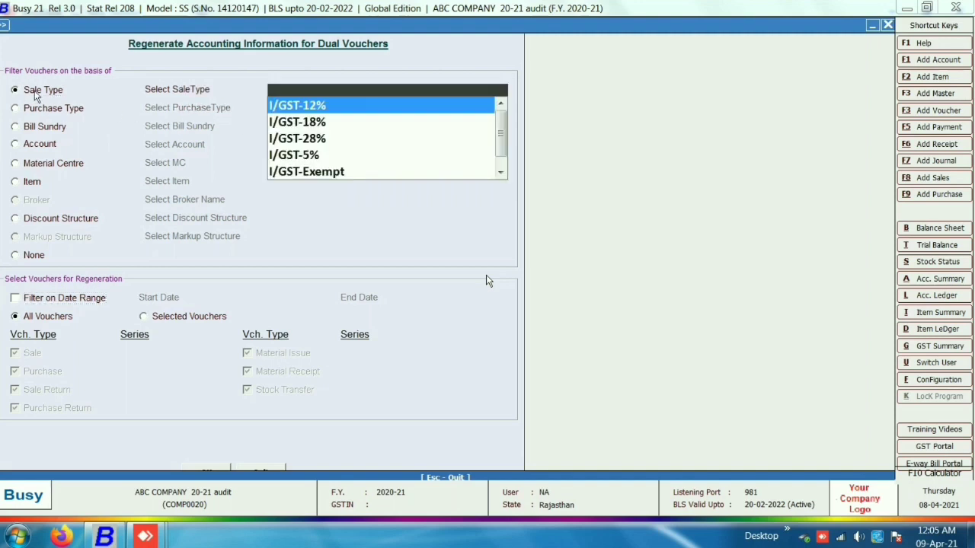
text(L)
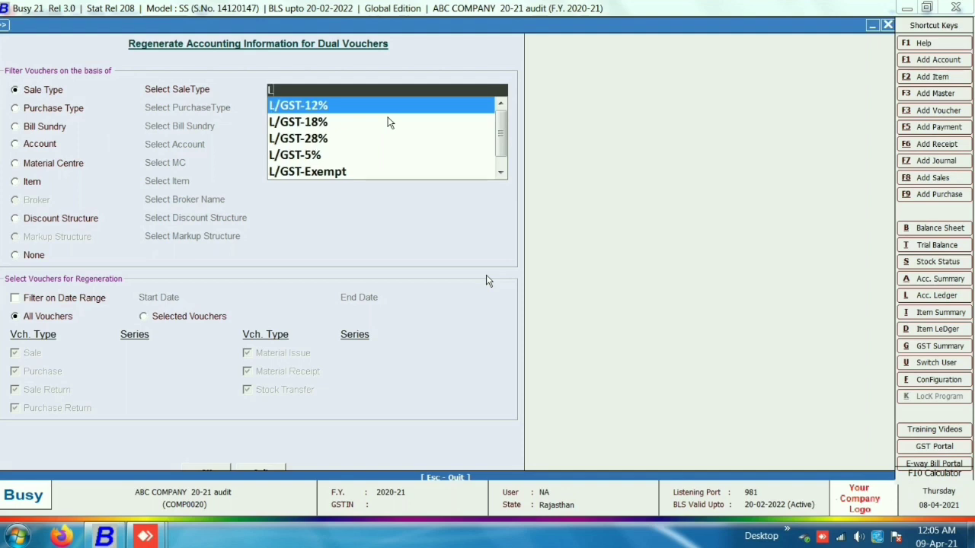
key(Down)
key(Down)
key(Down)
key(Down)
key(Down)
key(Down)
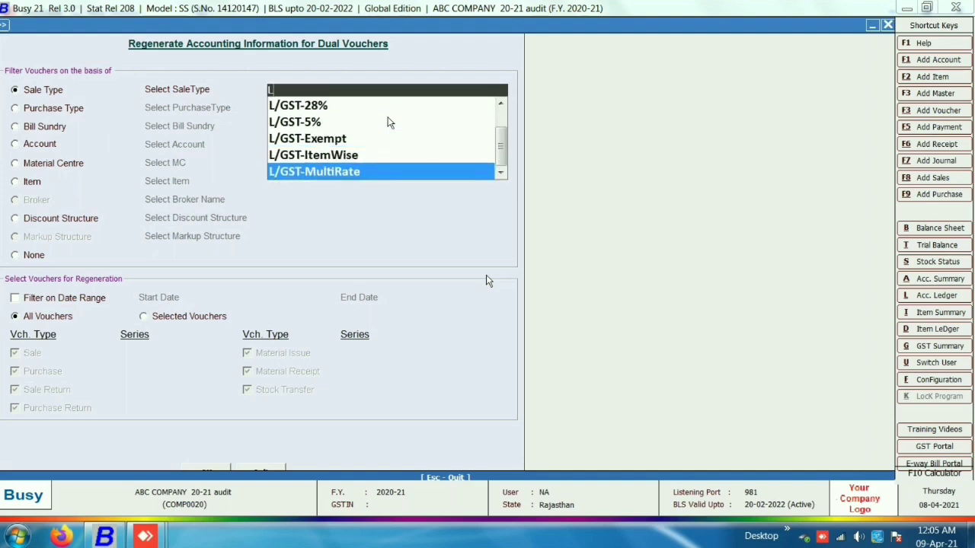
key(Up)
key(Return)
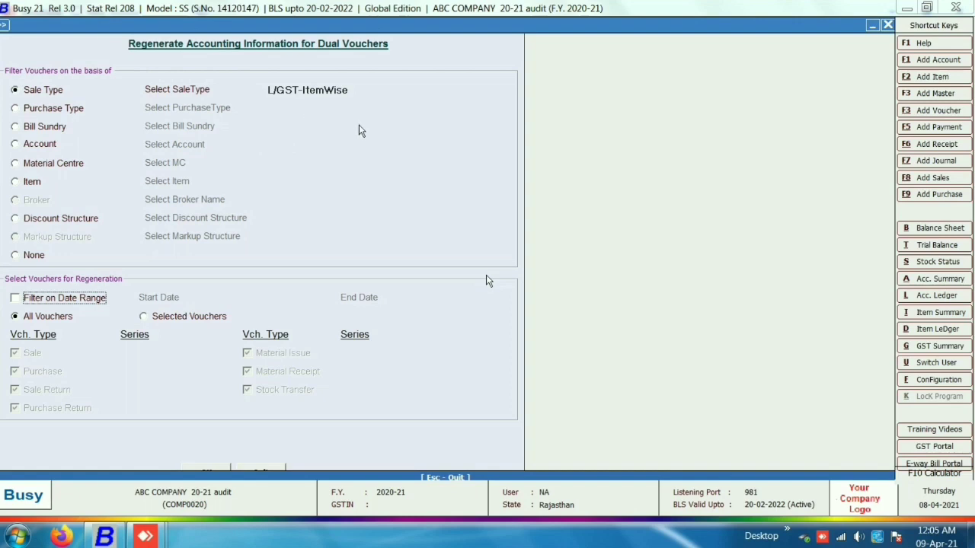
- Regenerate the accounting information for all vouchers matching the sale type filter and acknowledge completion
key(F2)
key(Left)
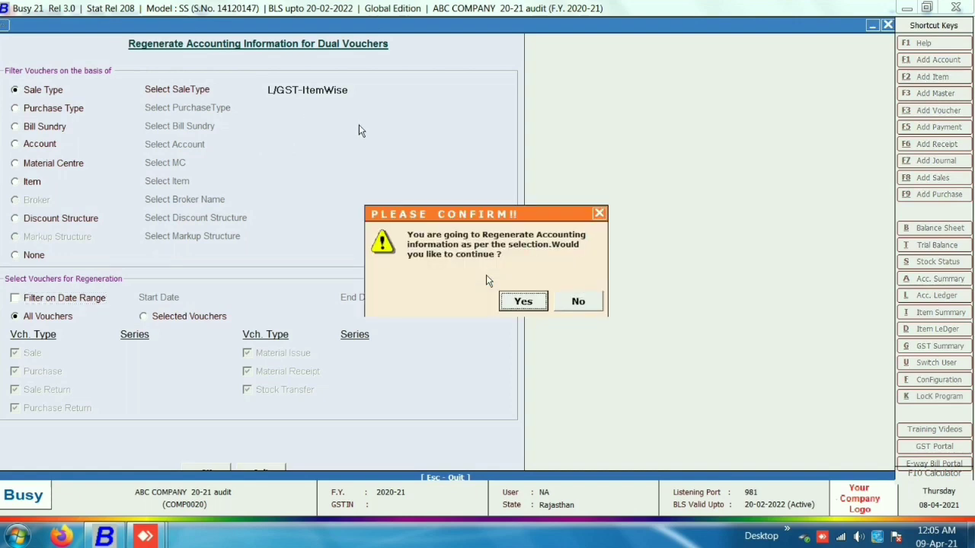
key(Return)
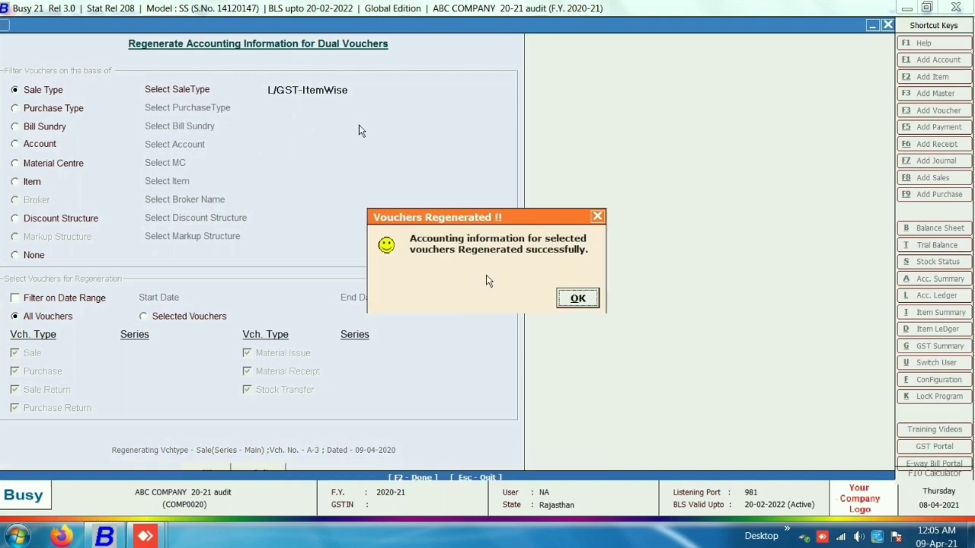
click(570, 299)
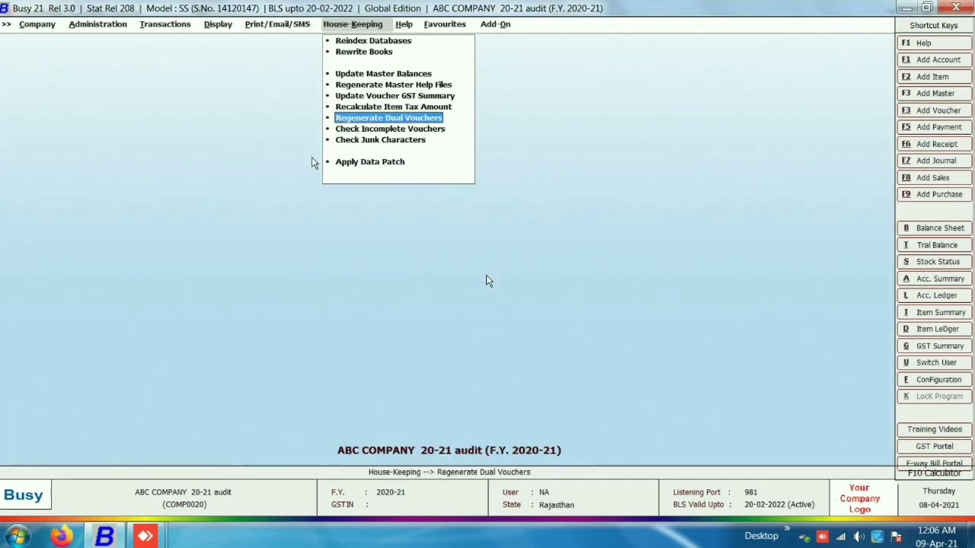
- Regenerate the dual vouchers again for the 00L/GST-ItemWise purchase type, proceeding with the latest backup
key(Return)
key(Down)
key(Return)
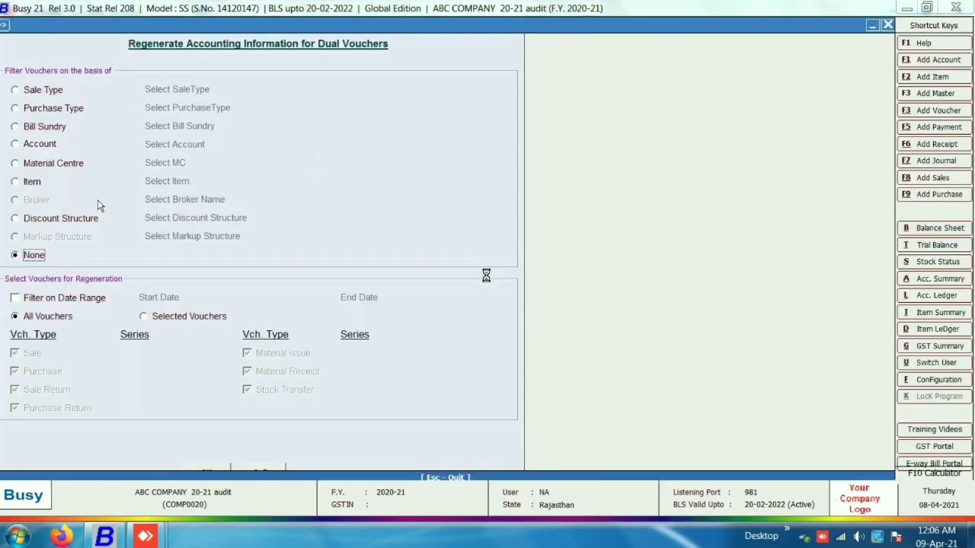
click(43, 113)
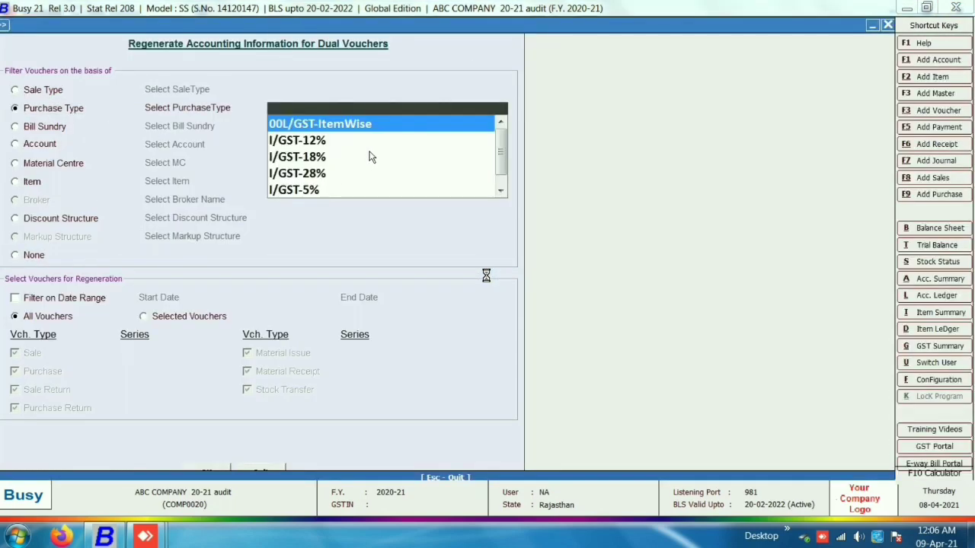
key(Return)
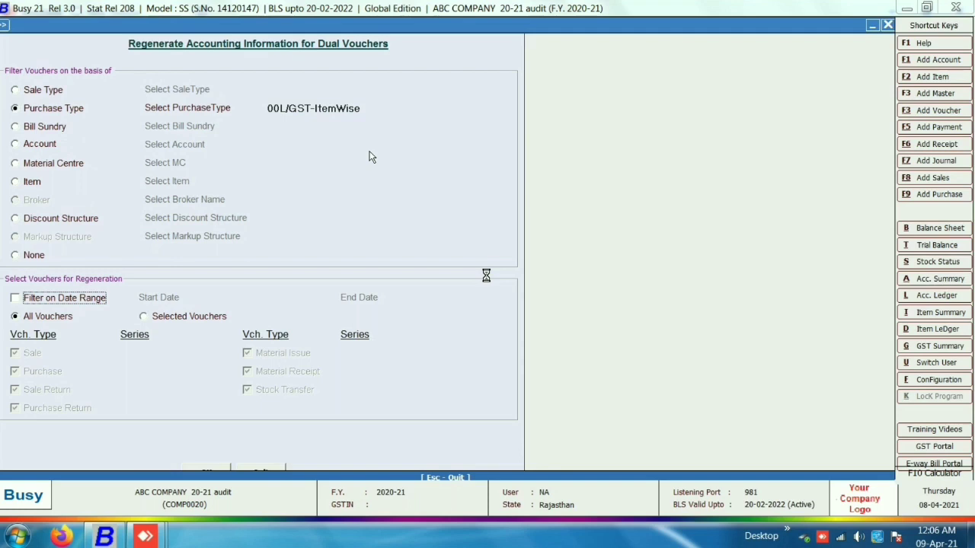
key(F2)
key(Return)
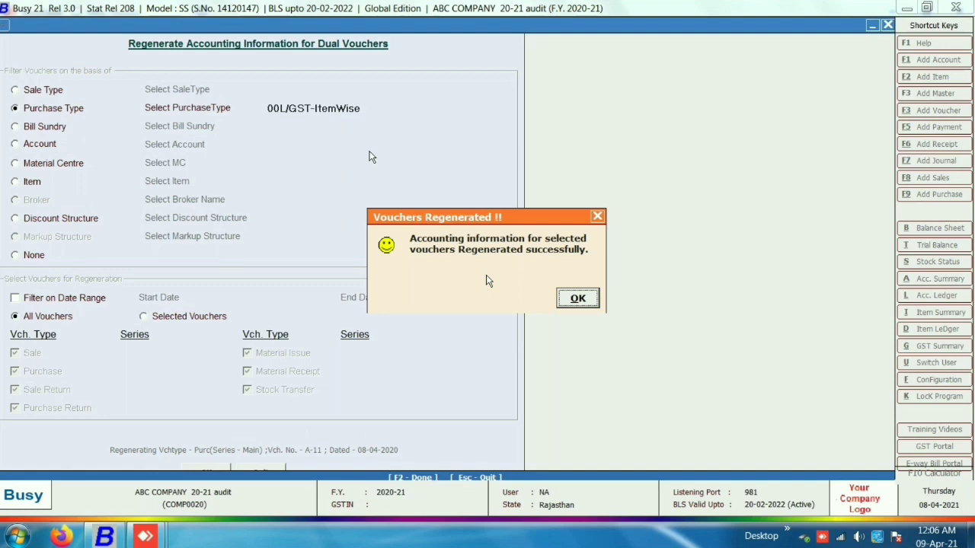
click(577, 298)
- Restart Regenerate Dual Vouchers with the latest-backup option and filter by the I/GST-ItemWise purchase type
key(Return)
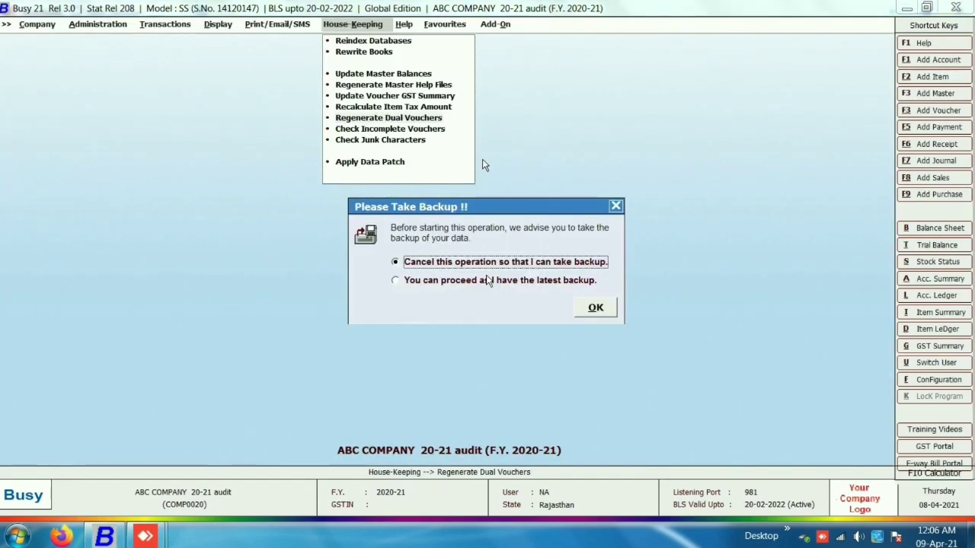
key(Down)
key(Return)
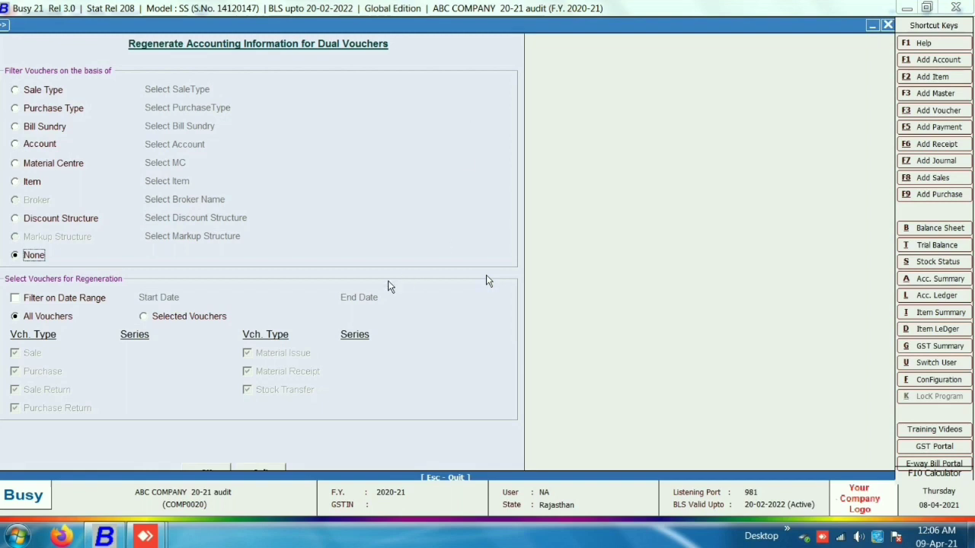
click(48, 111)
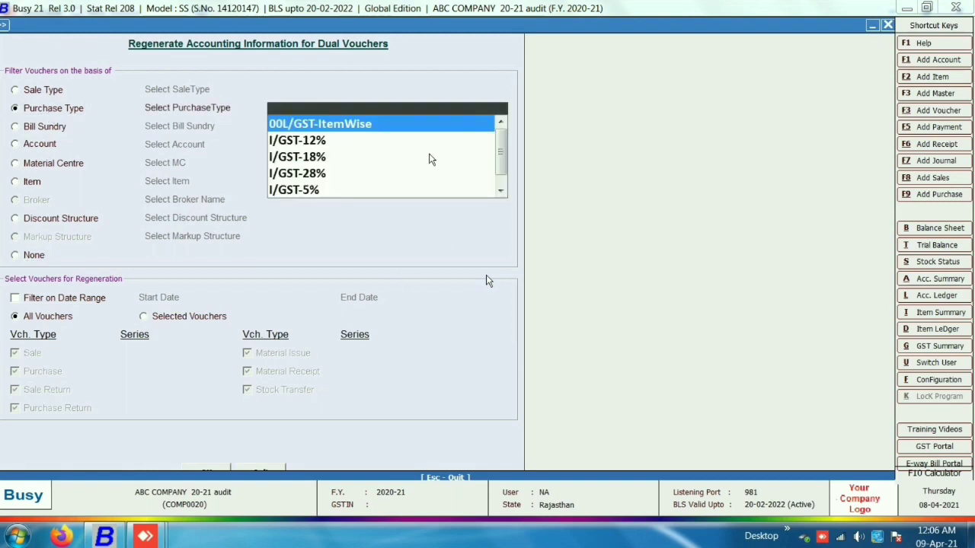
text(I)
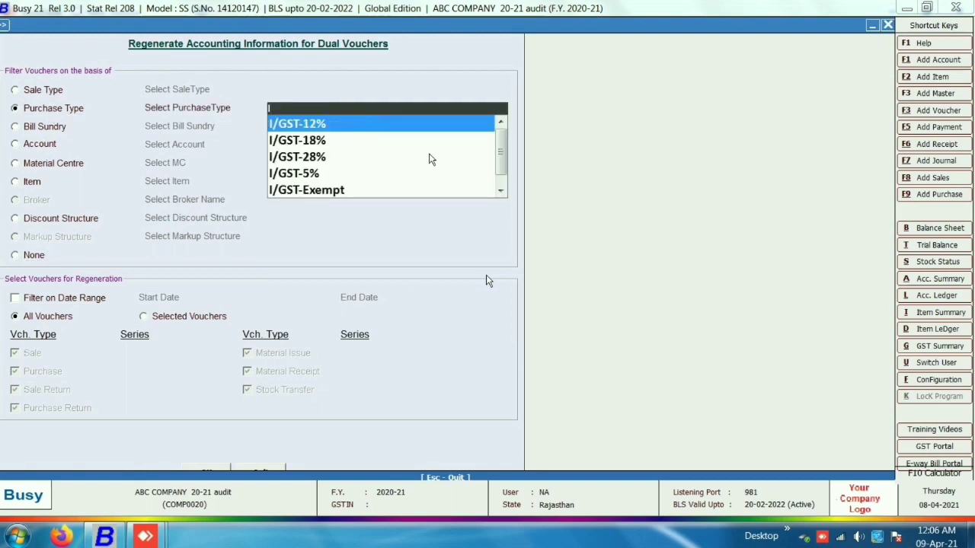
key(Down)
key(Down)
key(Down)
key(Down)
key(Down)
key(Down)
key(Up)
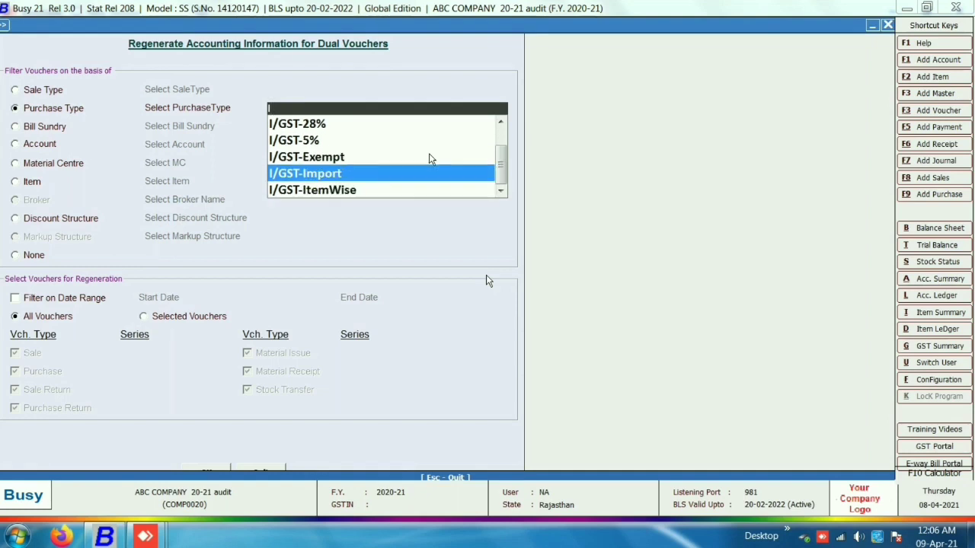
key(Down)
key(Return)
- Regenerate the accounting information for all vouchers matching the purchase type filter and acknowledge completion
key(F2)
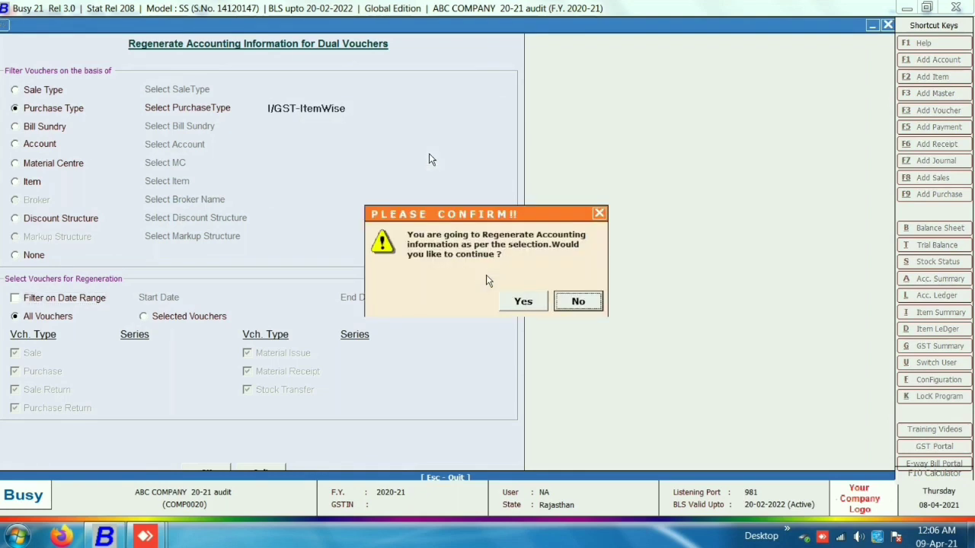
key(Left)
key(Return)
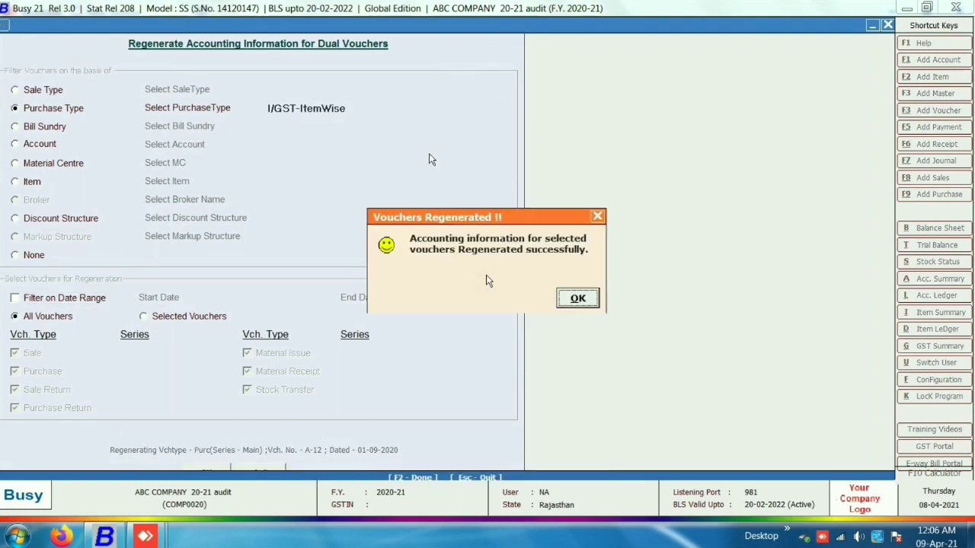
key(Return)
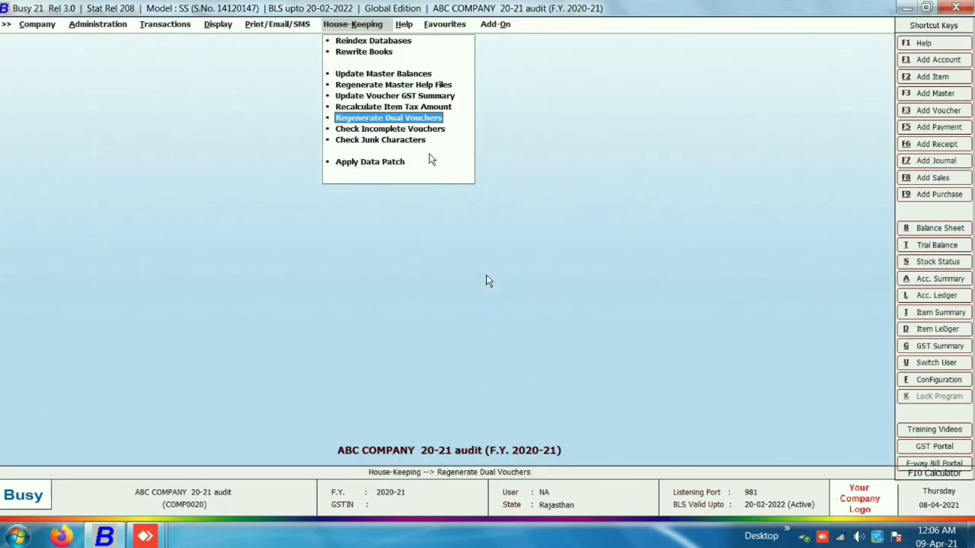
- Display the company's Balance Sheet from the final results for the end of 31-03-2021
key(Escape)
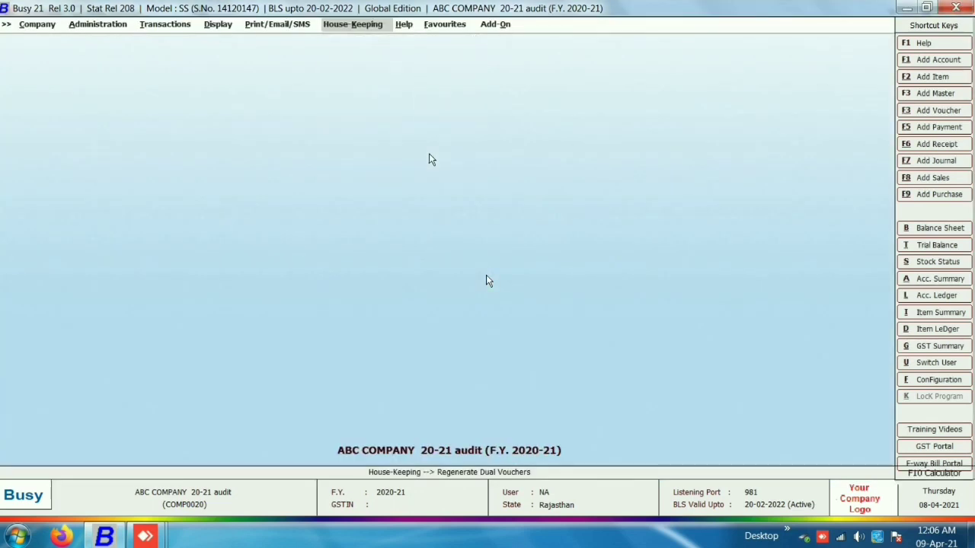
key(Left)
key(Left)
key(Left)
key(Right)
key(Return)
key(Up)
key(Up)
key(Up)
key(Up)
key(Up)
key(Up)
key(Up)
key(Up)
key(Up)
key(Up)
key(Up)
key(Up)
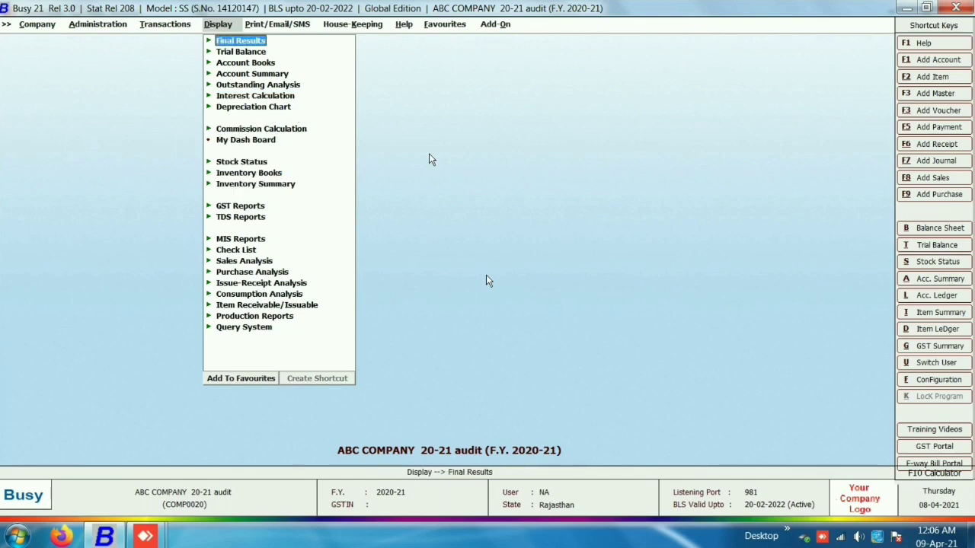
key(Return)
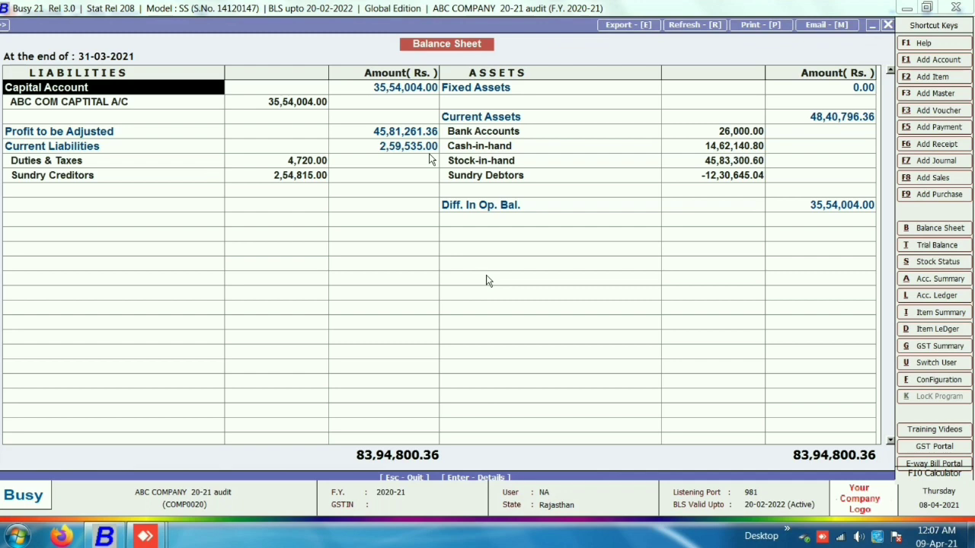
- Open the group balances of Duties & Taxes under Current Liabilities in the Balance Sheet
key(Down)
key(Down)
key(Down)
key(Down)
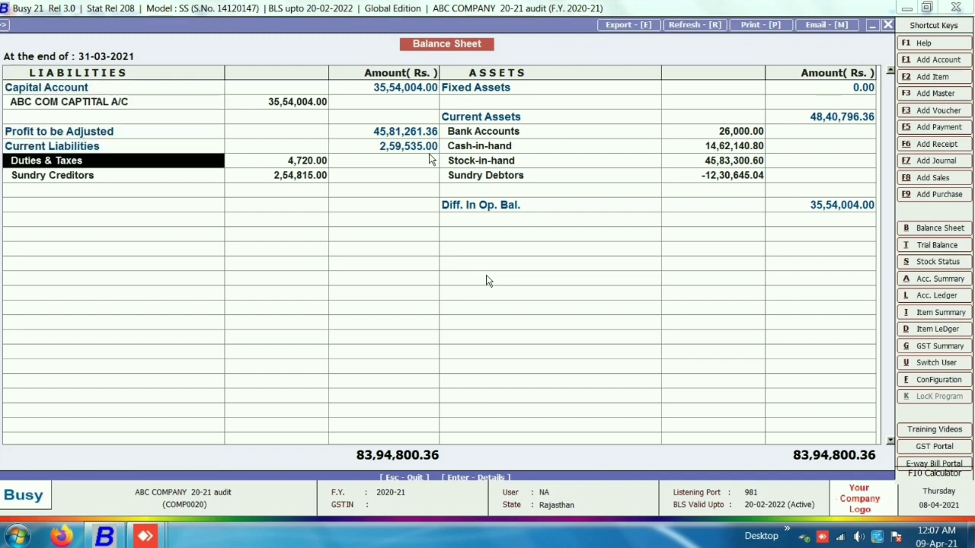
key(Right)
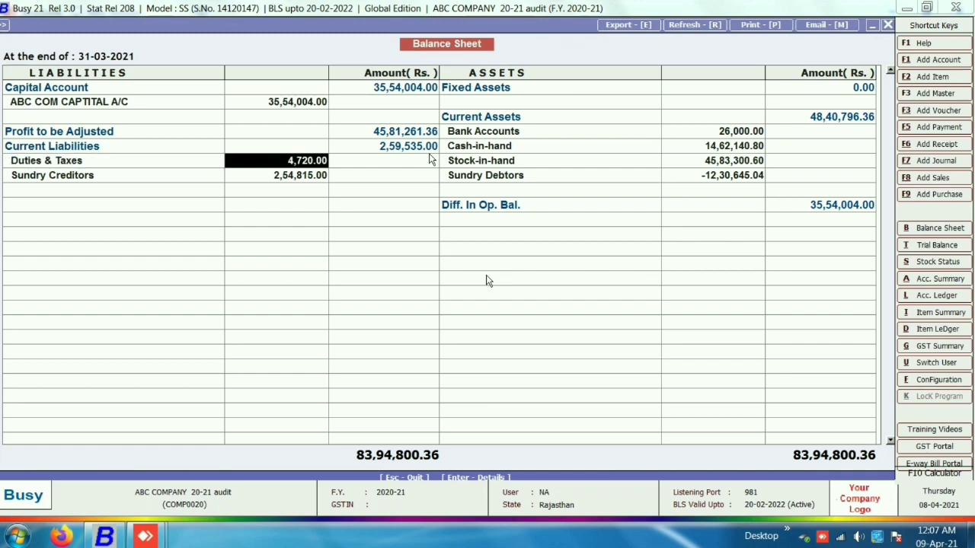
key(Return)
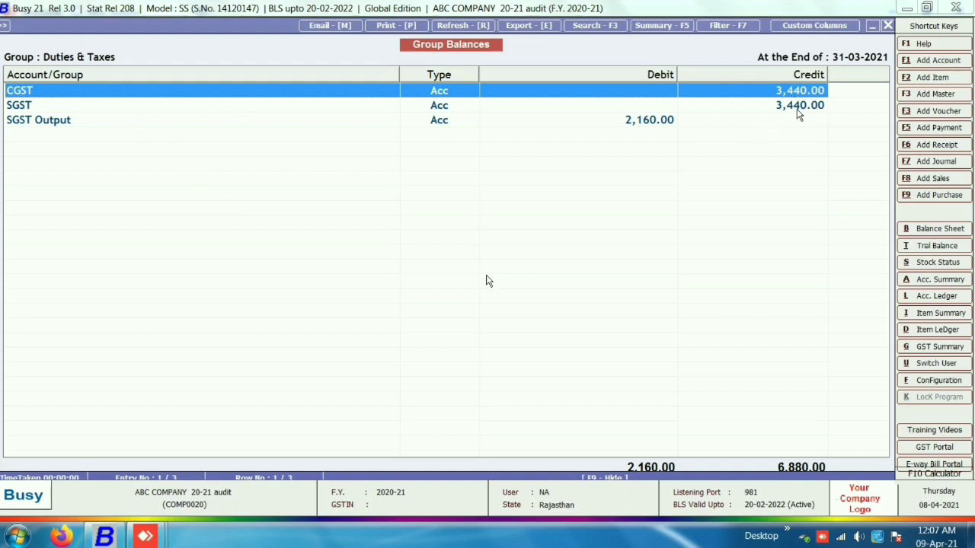
- Drill down from the SGST Output account's monthly summary to its March ledger
click(38, 123)
double_click(422, 118)
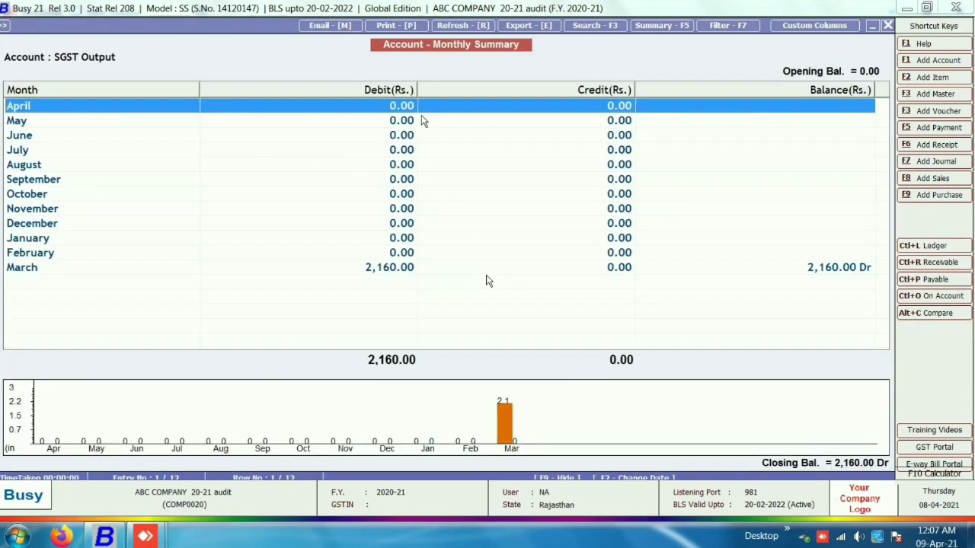
click(404, 268)
double_click(404, 268)
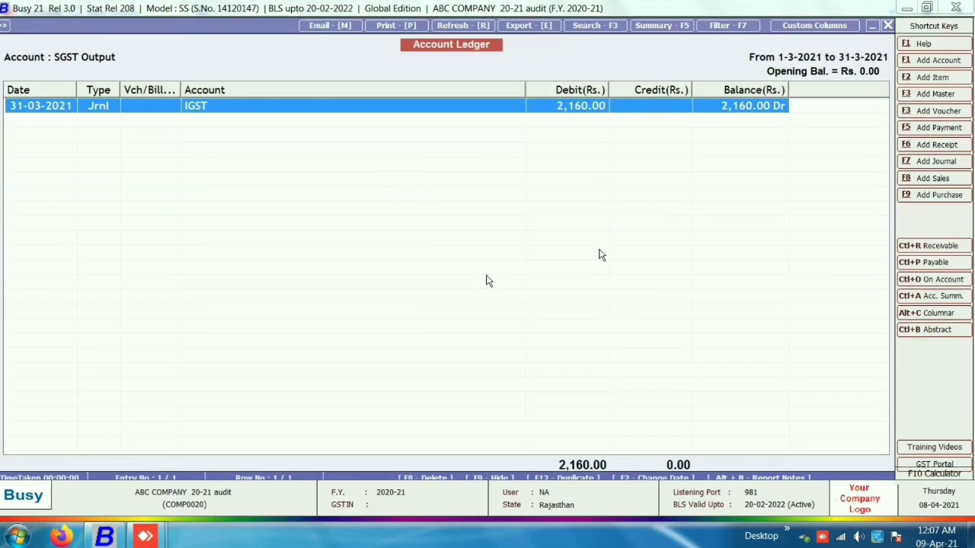
- In the 31-03-2021 GST tax adjustment journal, replace the SGST Output debit account with SGST and save the voucher
key(Return)
key(Return)
key(Return)
key(Return)
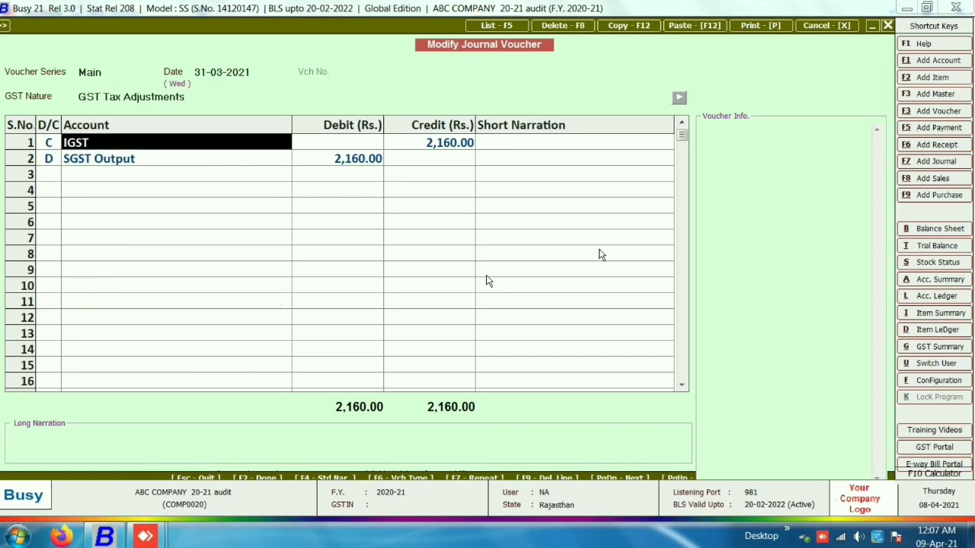
key(Down)
key(Left)
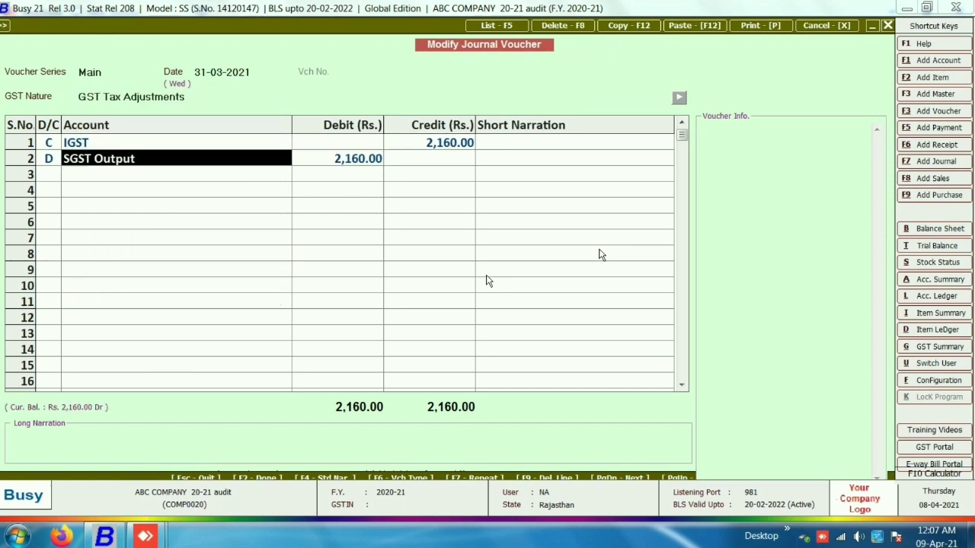
text(sGST)
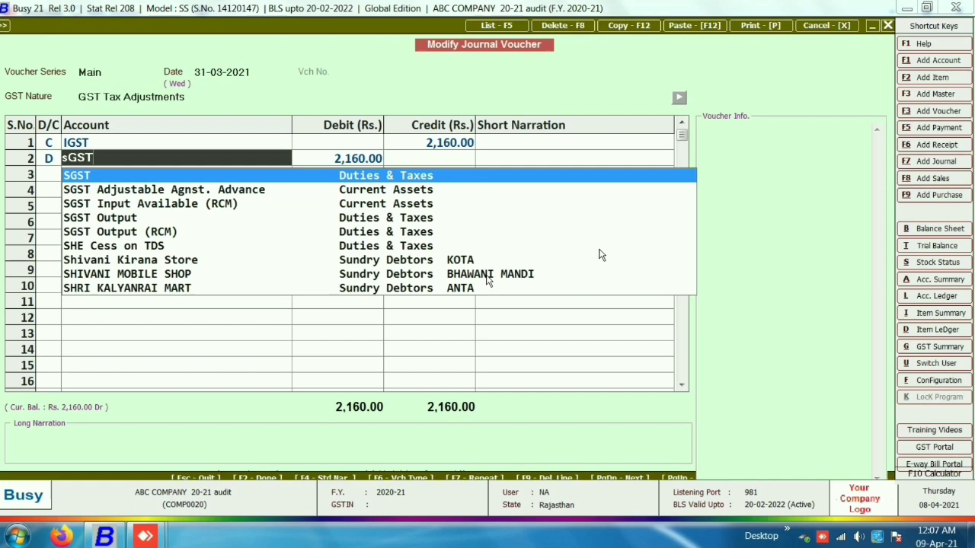
key(Return)
key(Return)
key(Return)
key(Return)
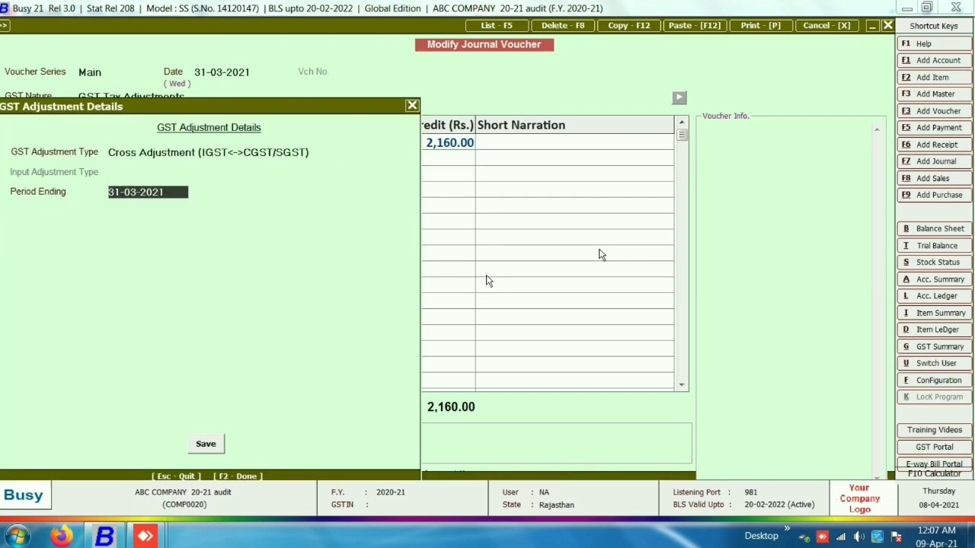
key(Return)
key(Return)
- Return to the Balance Sheet and reopen the group balances of Duties & Taxes to check its accounts
key(Escape)
key(Escape)
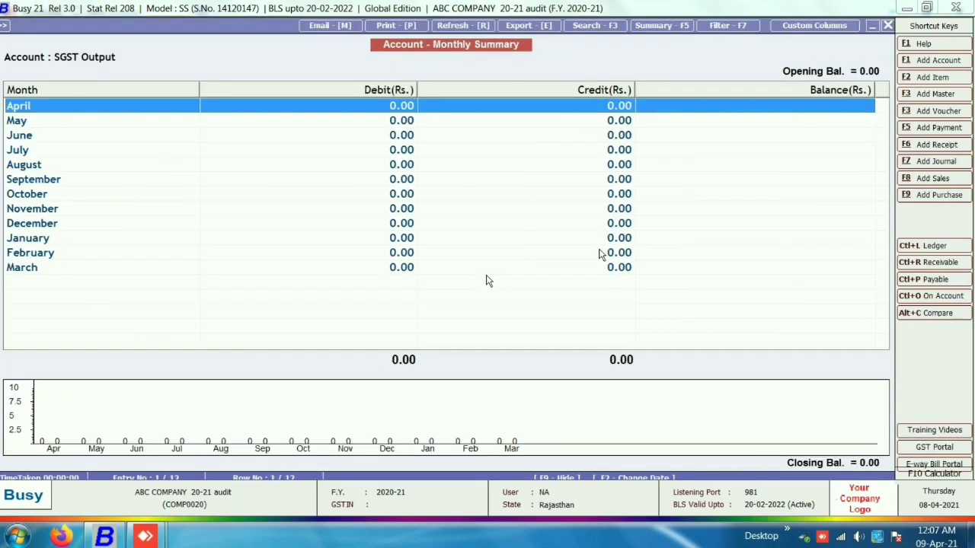
key(Up)
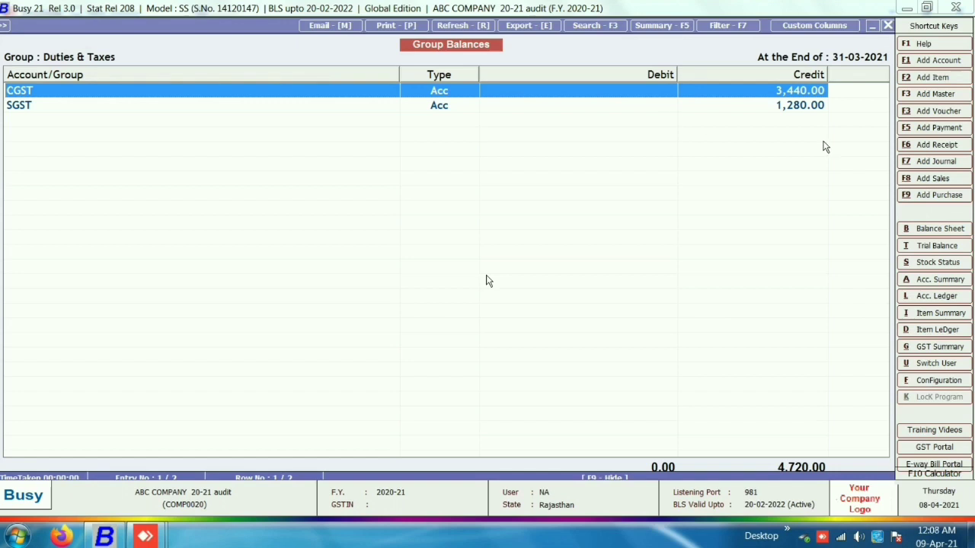
key(Escape)
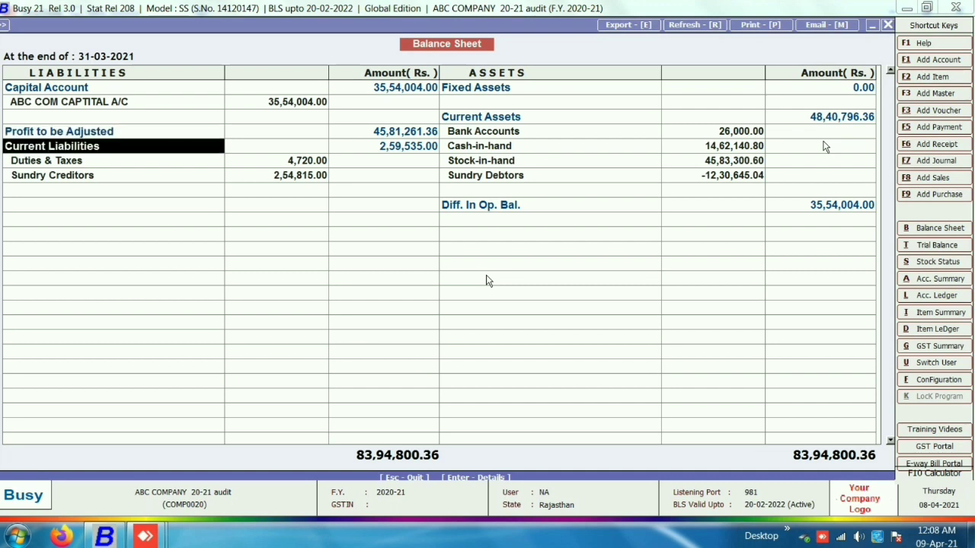
key(Down)
key(Right)
key(Return)
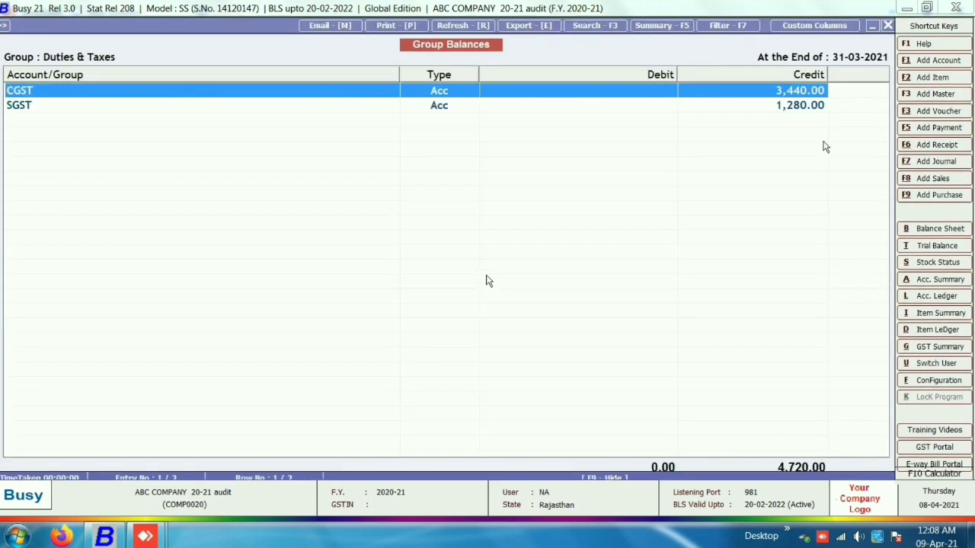
key(Down)
key(Up)
key(Down)
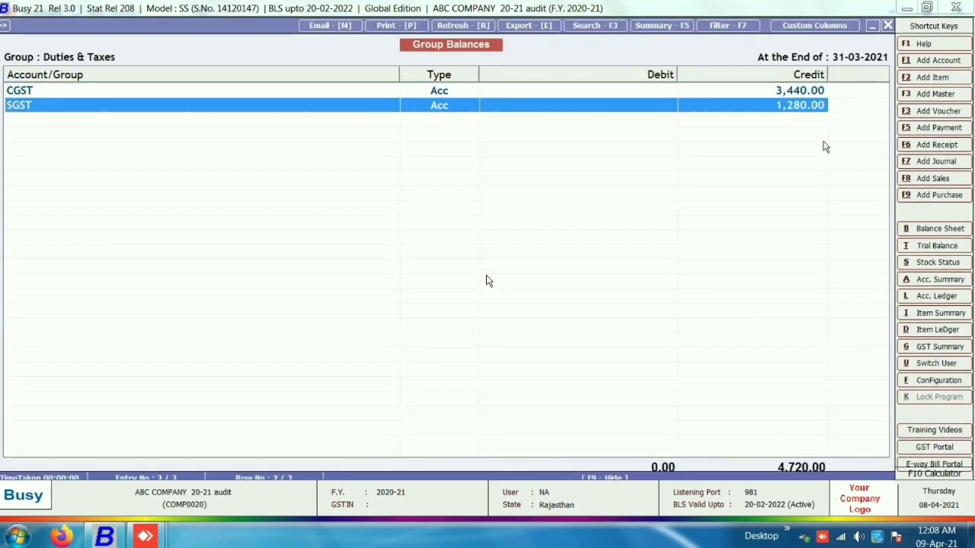
- Drill down from the CGST account's monthly summary to its April ledger
key(Up)
key(Return)
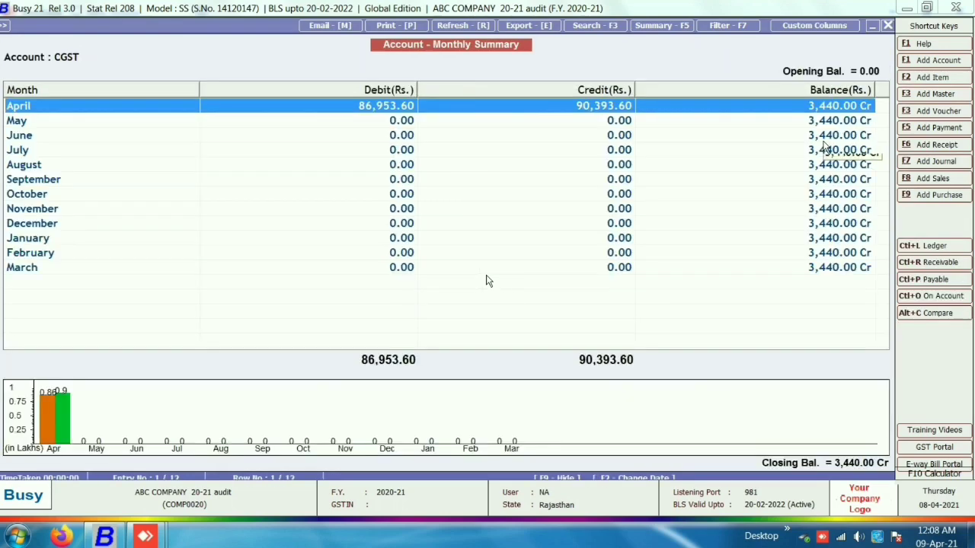
key(Return)
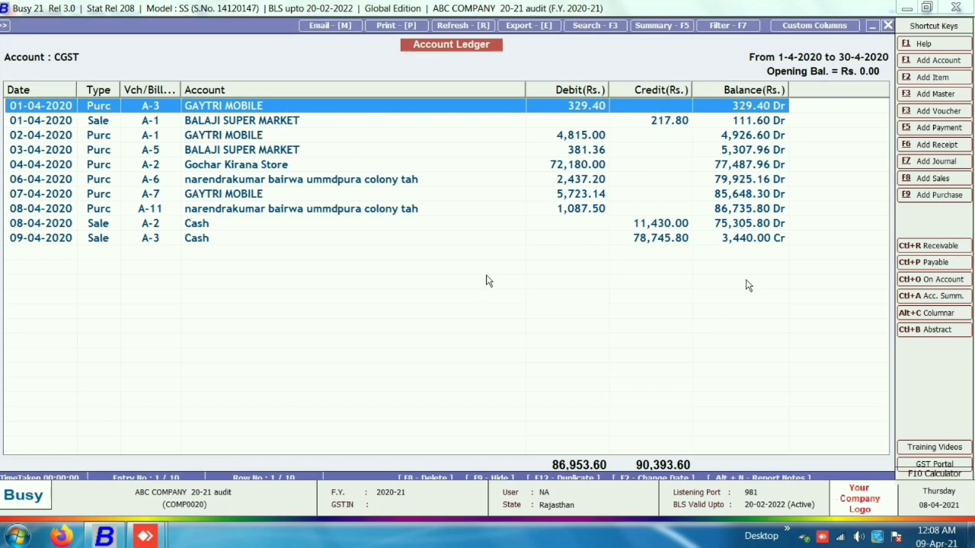
- Go back to the Balance Sheet and review the CGST and SGST balances under Duties & Taxes
key(Escape)
key(Escape)
key(Escape)
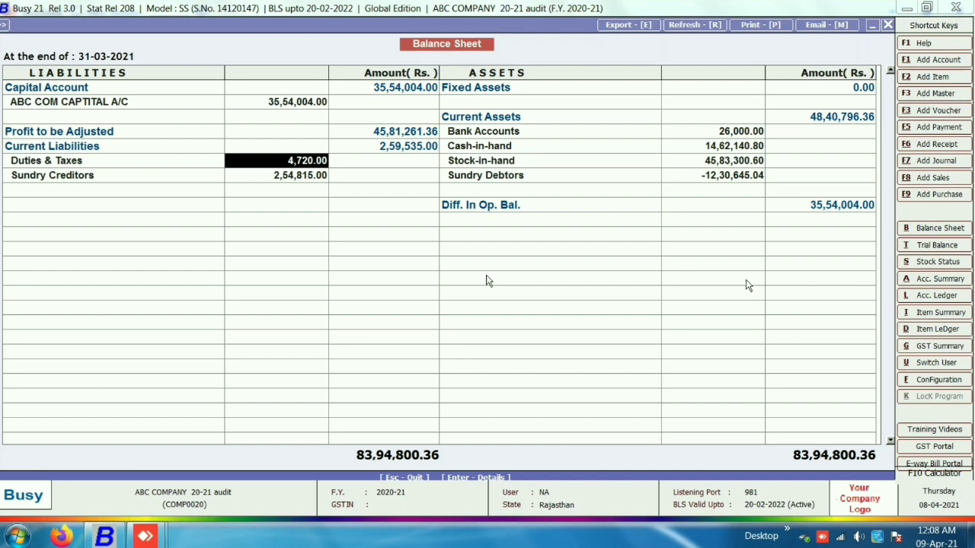
key(Return)
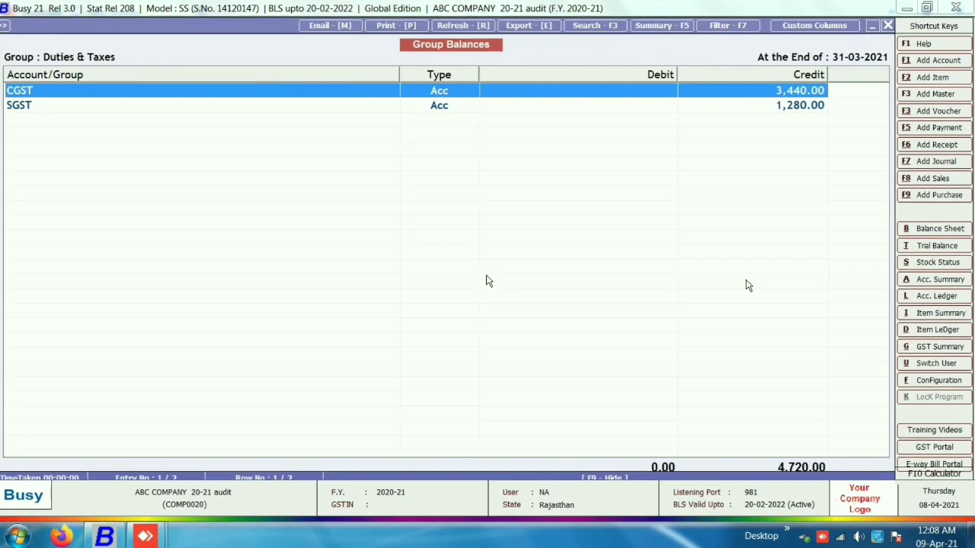
key(Down)
key(Up)
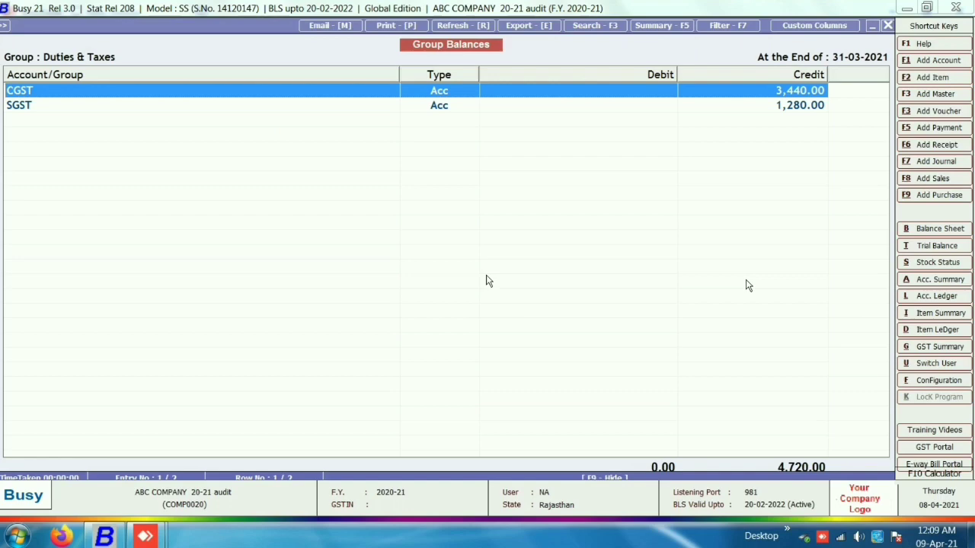
- Leave the Balance Sheet and bring up the GST report categories
key(Escape)
key(Escape)
key(Escape)
key(Escape)
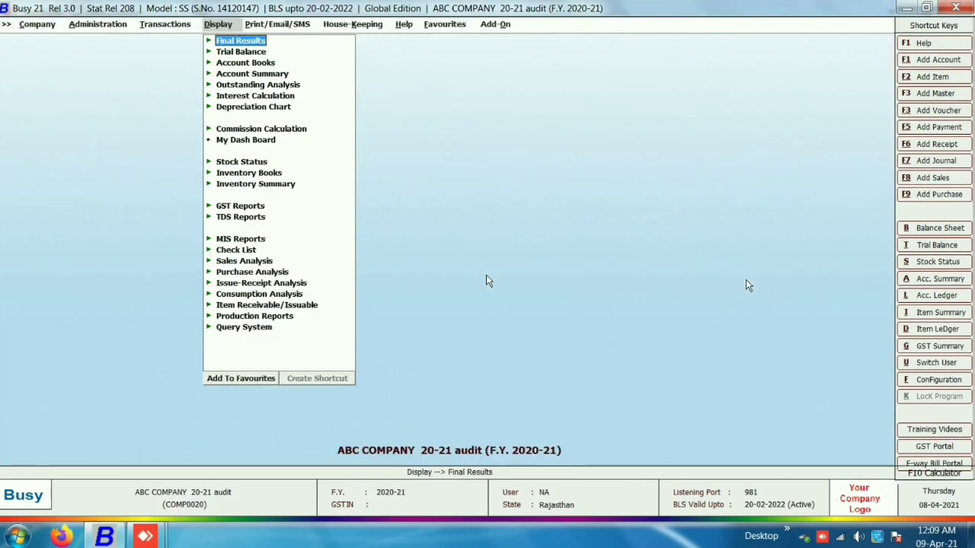
key(Left)
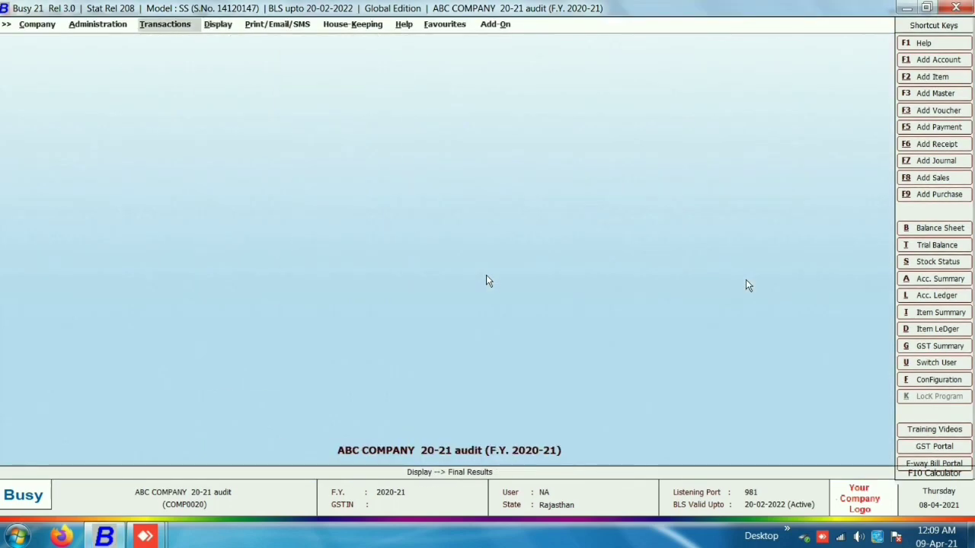
key(Right)
key(Return)
key(Down)
key(Down)
key(Down)
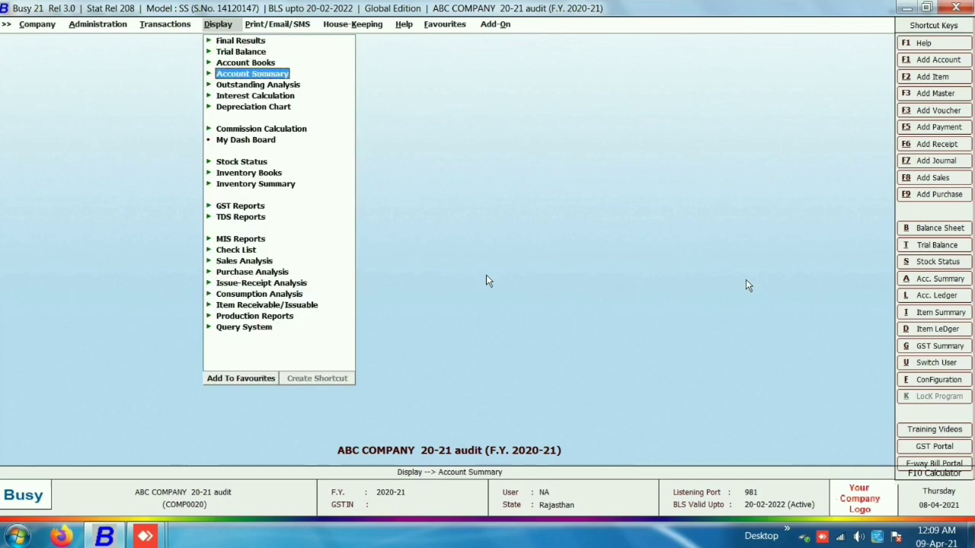
key(Down)
key(Down)
key(Down)
key(Down)
key(Down)
key(Down)
key(Down)
key(Down)
key(Down)
key(Return)
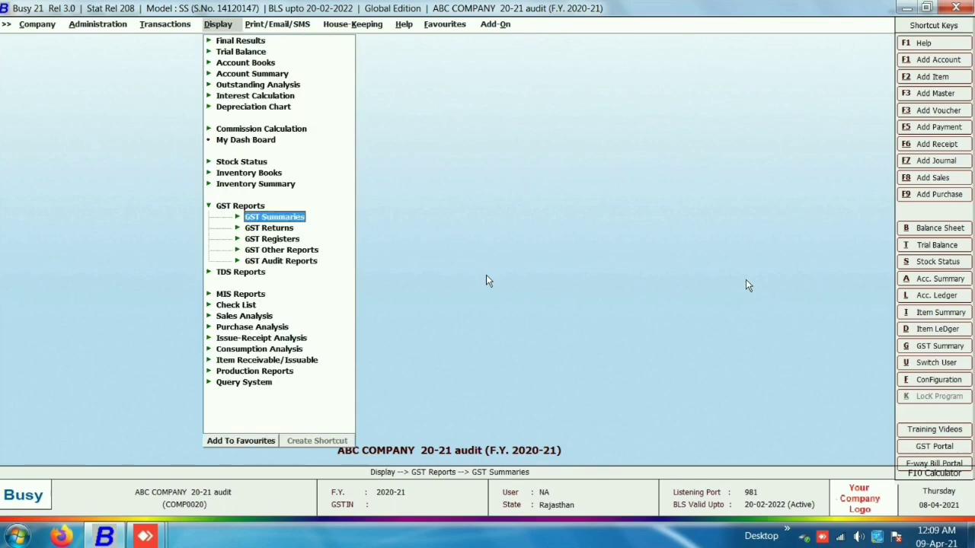
- Display the GST Summary for all voucher series groups from 01-04-2020 to 31-03-2021
key(Down)
key(Up)
key(Return)
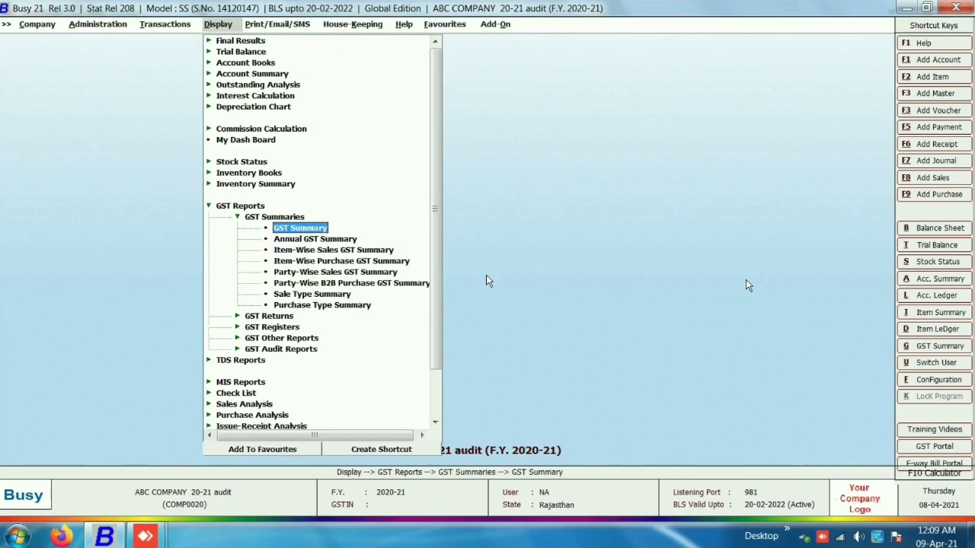
key(Return)
key(Return)
key(Return)
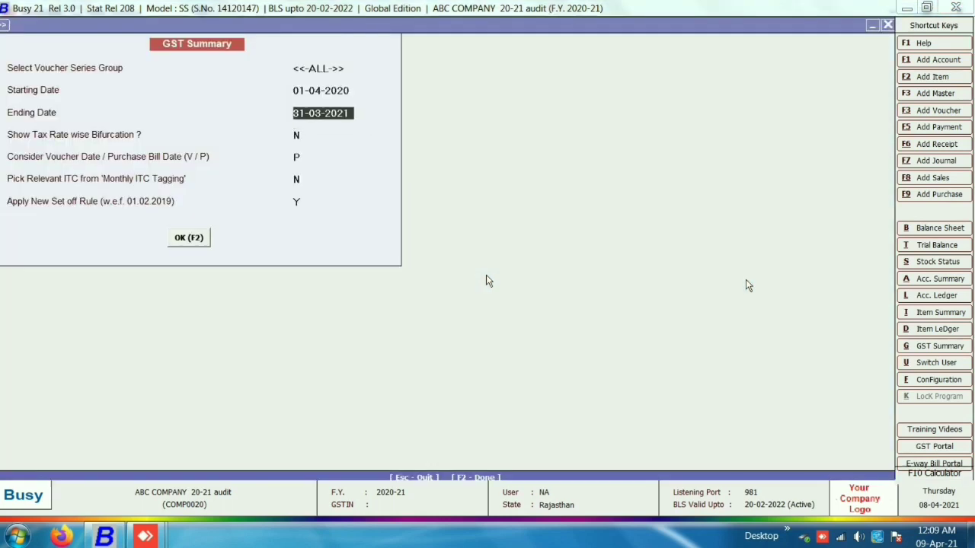
key(F2)
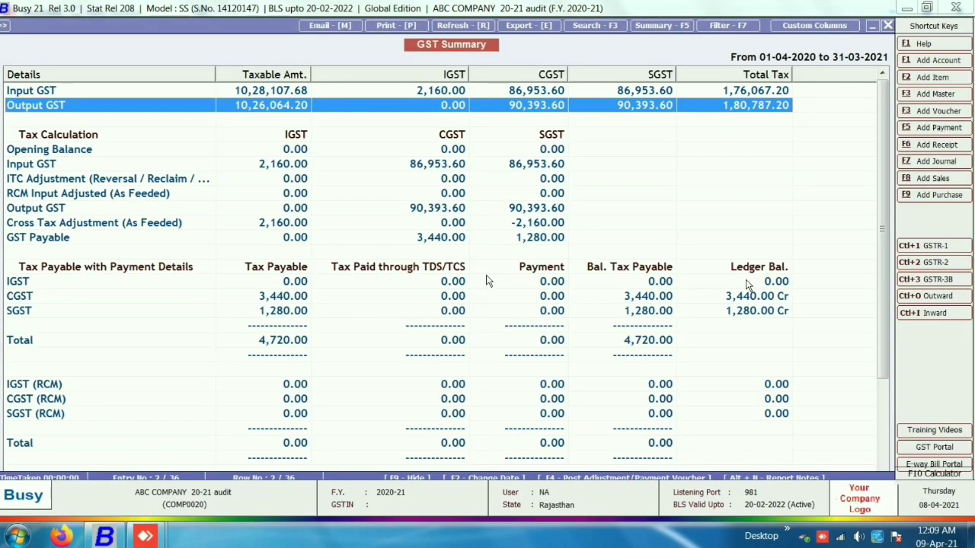
- Start posting a Regular GST Payment voucher from the GST Summary
key(F4)
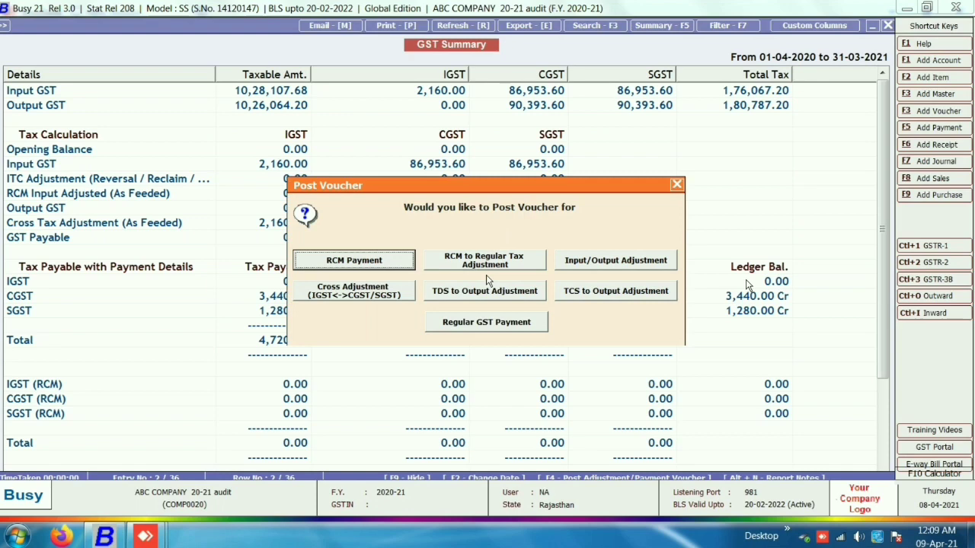
key(Tab)
key(Tab)
key(Tab)
key(Tab)
key(Tab)
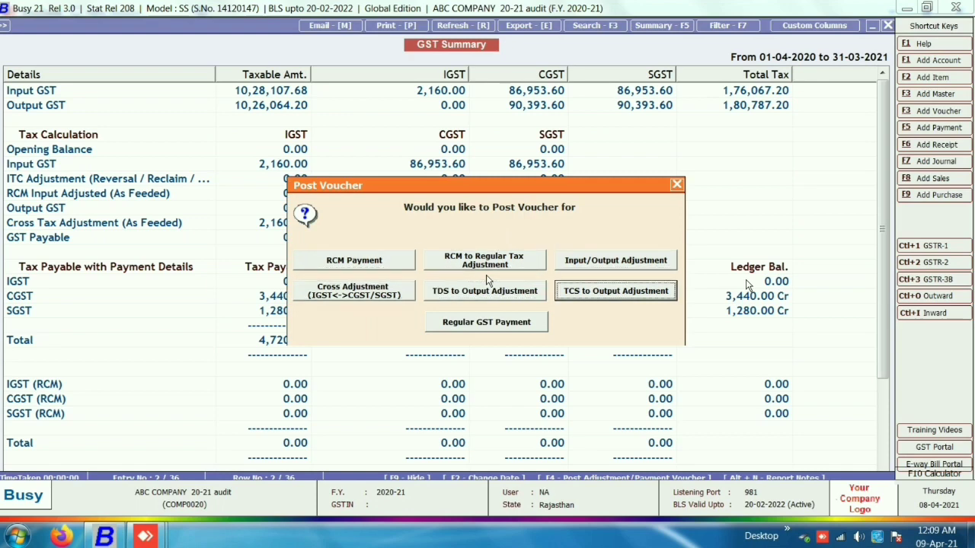
click(485, 323)
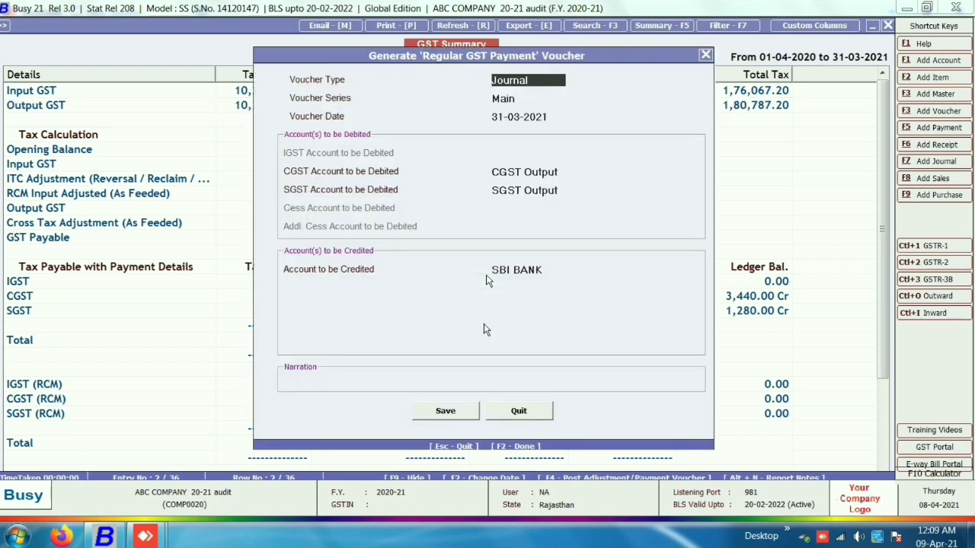
- Set the GST payment voucher's type to Payment, keeping the Main series and the date 31-03-2021
key(Return)
key(Up)
key(space)
key(Down)
key(Return)
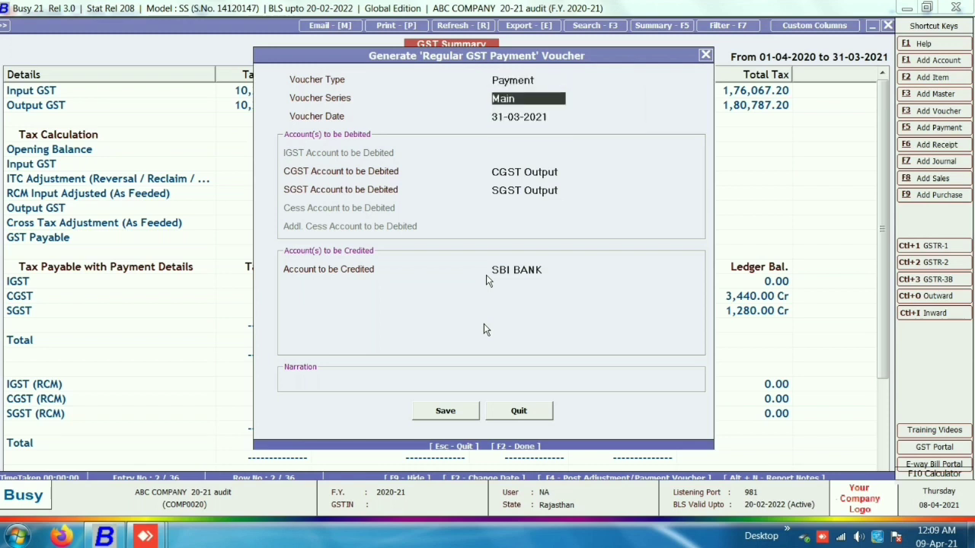
key(Return)
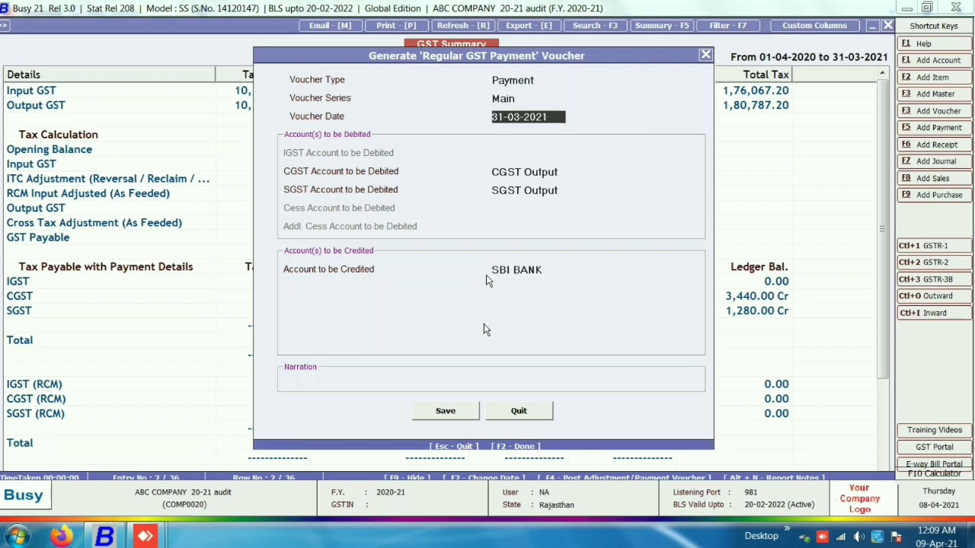
key(Return)
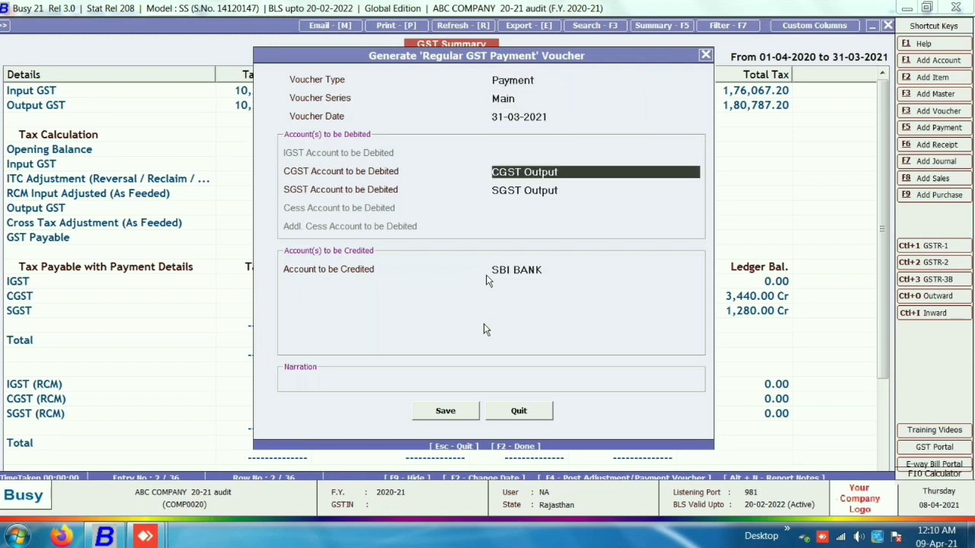
- Set CGST and SGST as the debited accounts, keep SBI BANK as the credited account, and generate the payment voucher
text(CGST)
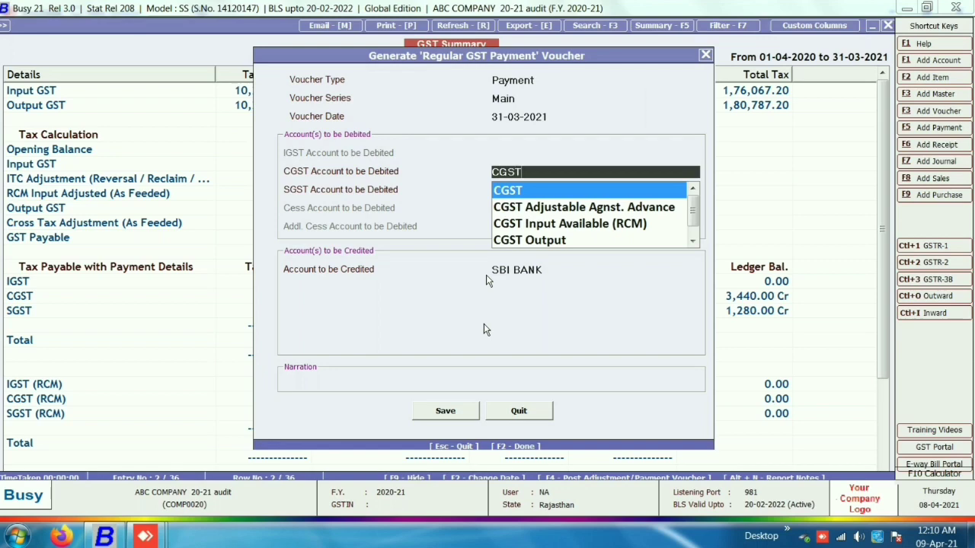
key(Return)
text(SG)
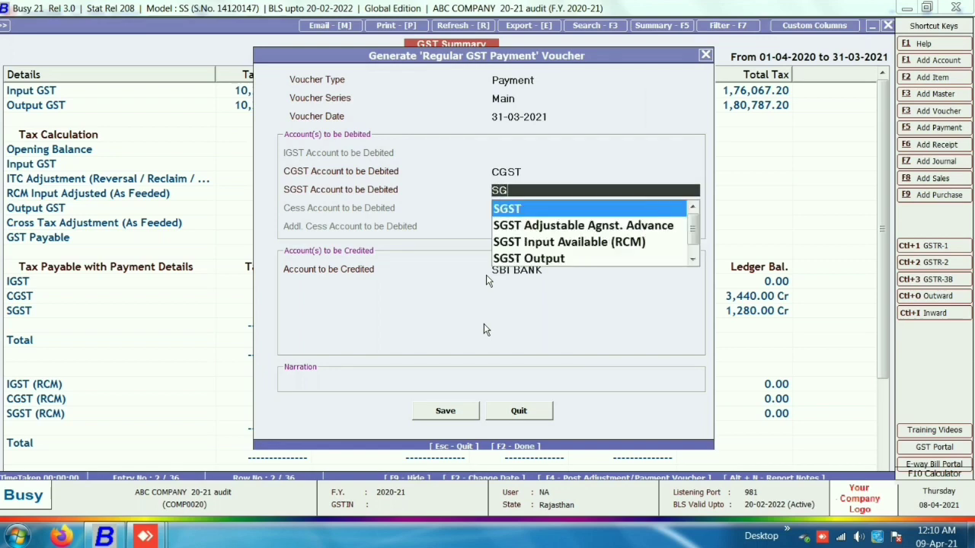
text(ST)
key(Return)
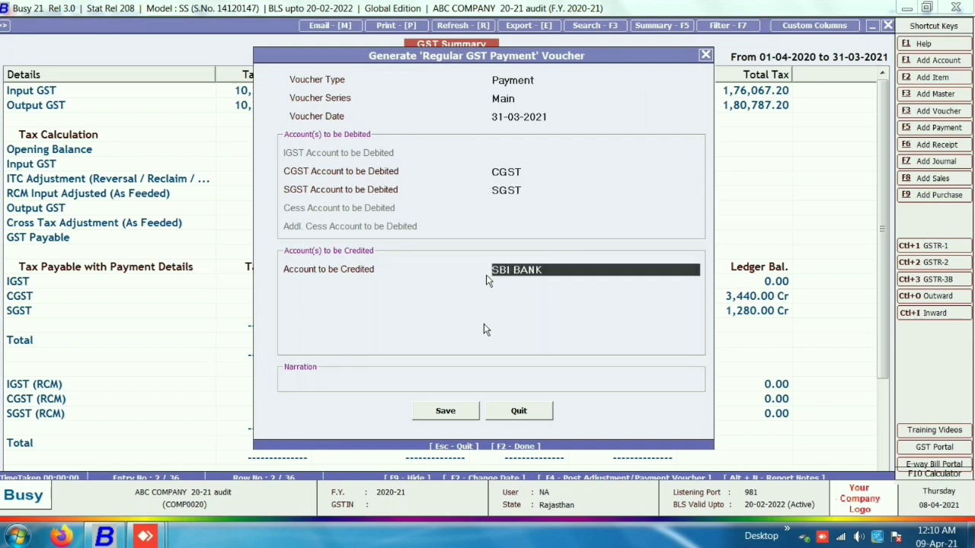
key(Return)
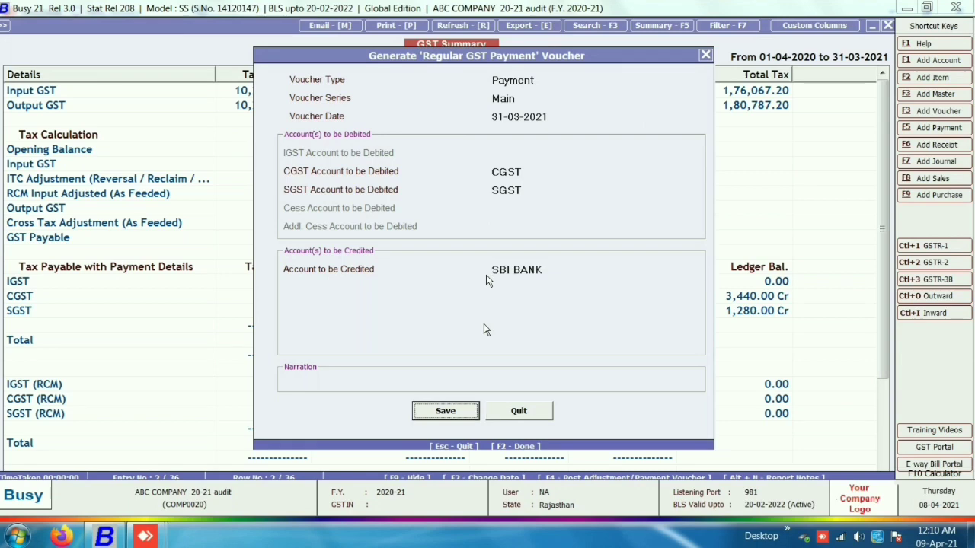
click(451, 418)
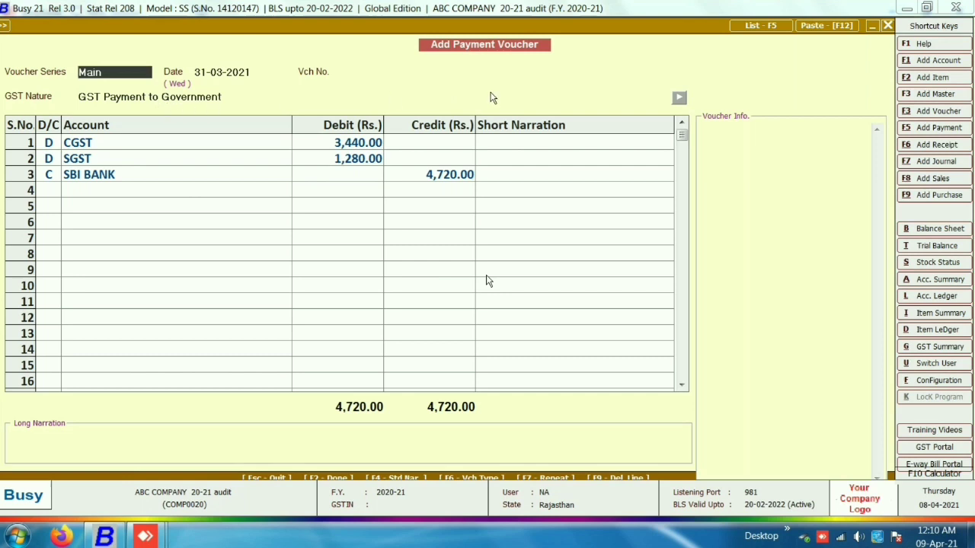
- Accept the generated payment voucher's CGST, SGST and SBI BANK lines and open its GST Payment Details
key(Return)
key(Return)
key(Return)
key(Return)
key(Return)
key(Return)
key(Return)
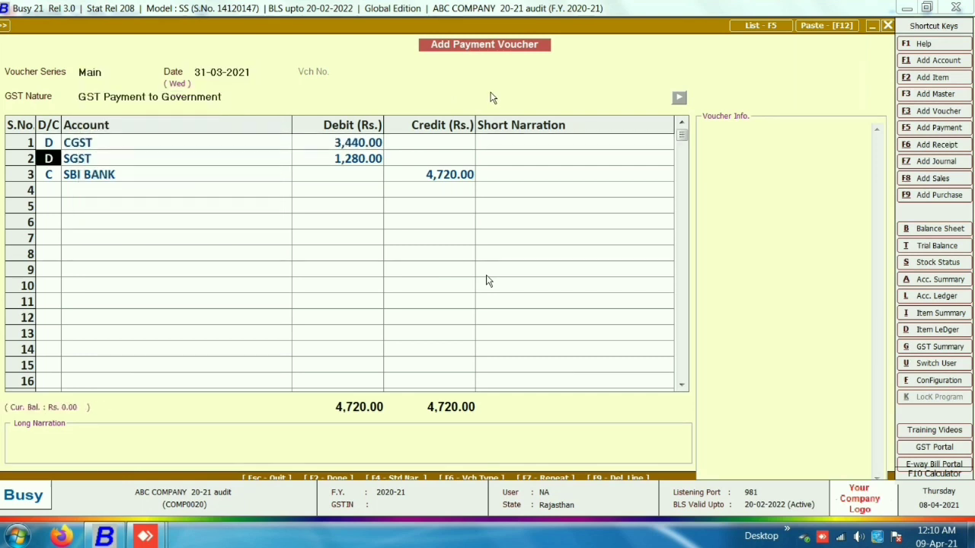
key(Return)
key(Return)
key(Return)
key(Return)
key(Return)
key(Return)
key(Return)
key(Return)
key(Return)
key(Return)
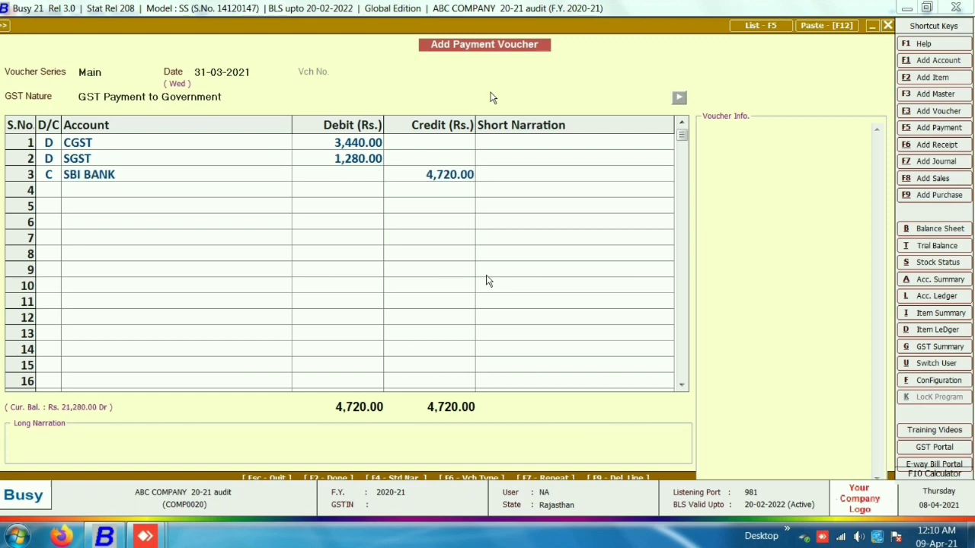
key(Return)
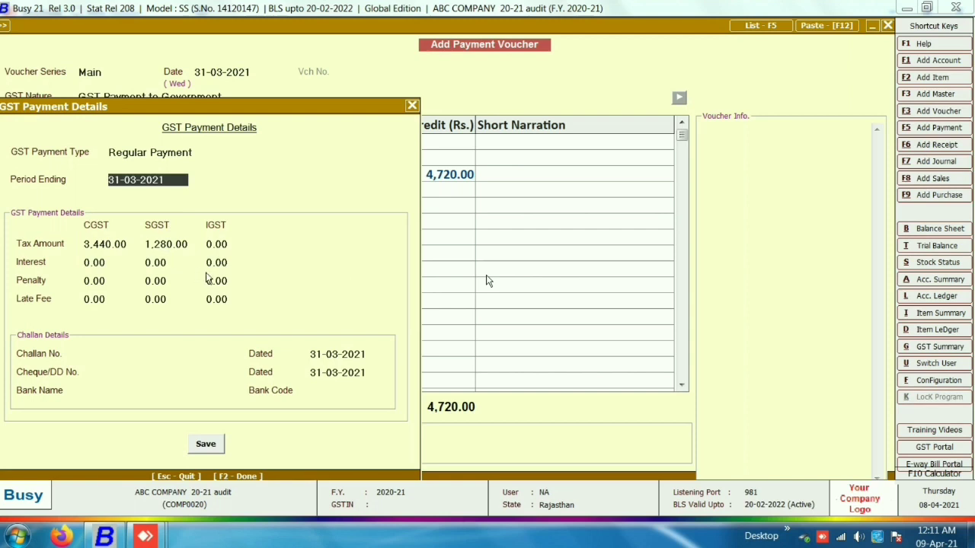
- Go through the IGST, challan, cheque and bank fields of the GST Payment Details, leaving them unfilled, and save the payment
click(218, 245)
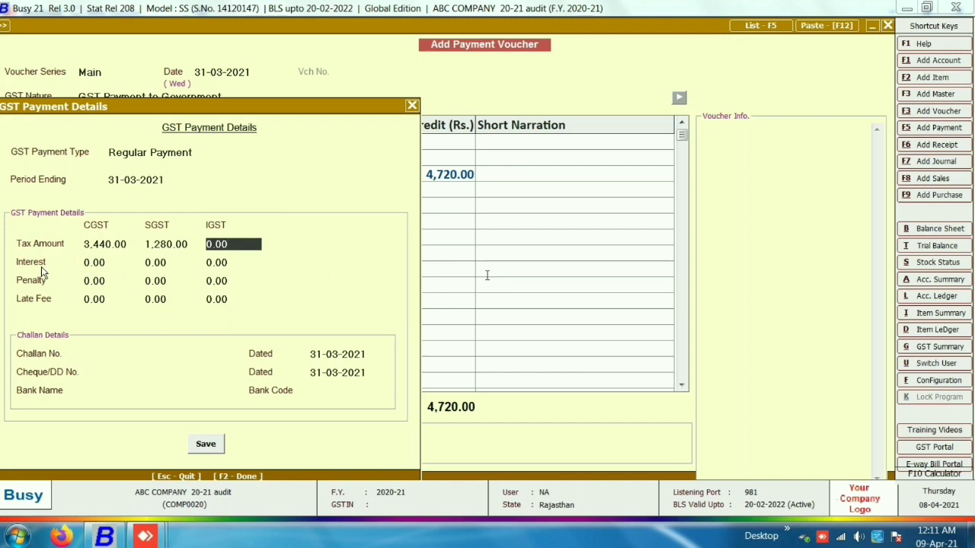
click(80, 352)
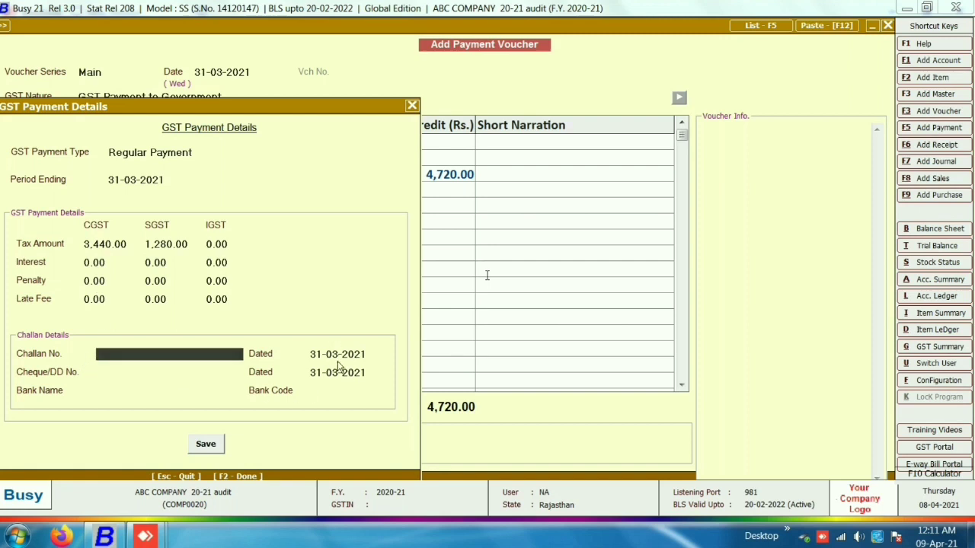
click(89, 375)
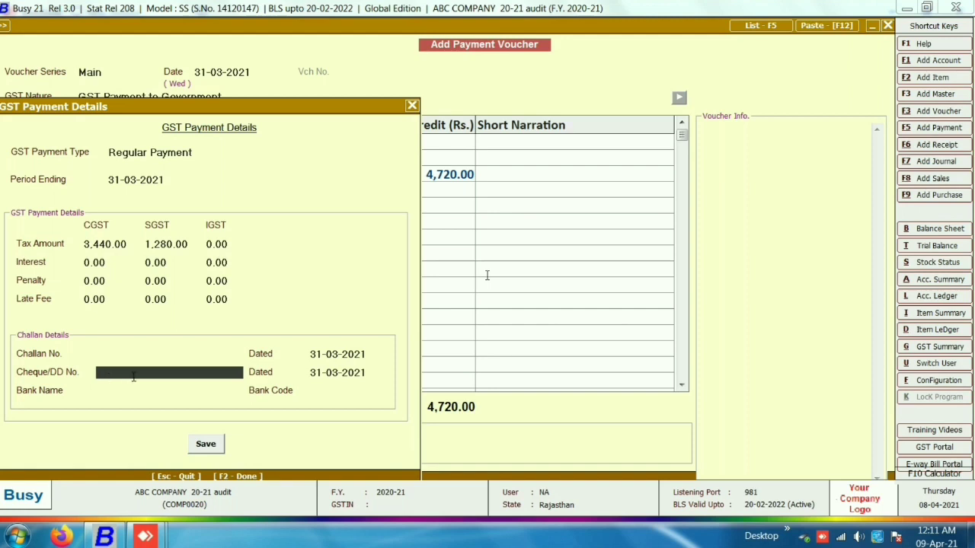
click(98, 393)
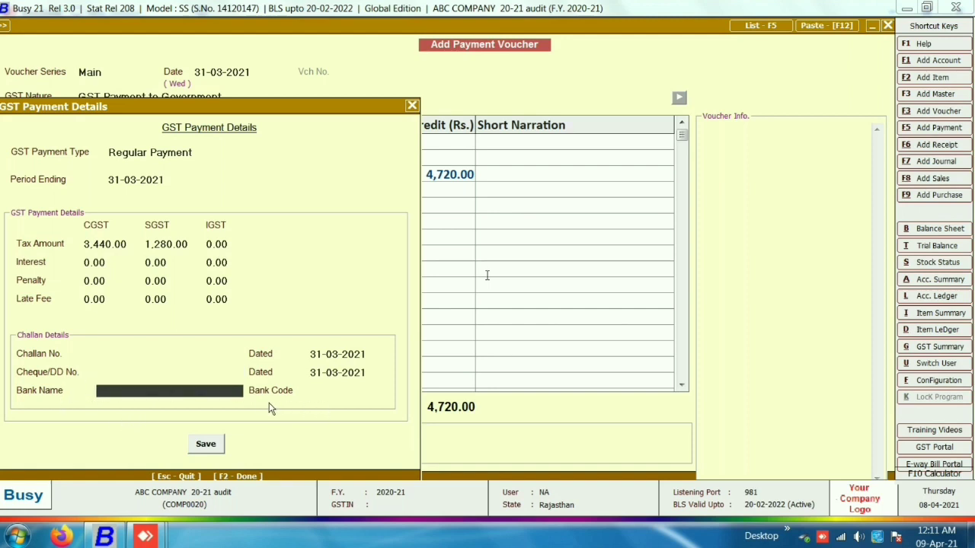
key(Return)
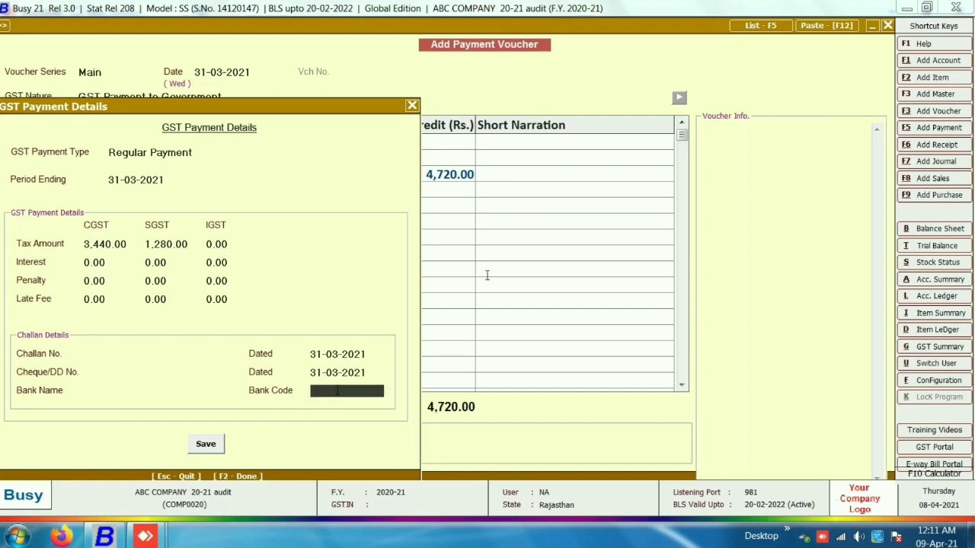
click(207, 445)
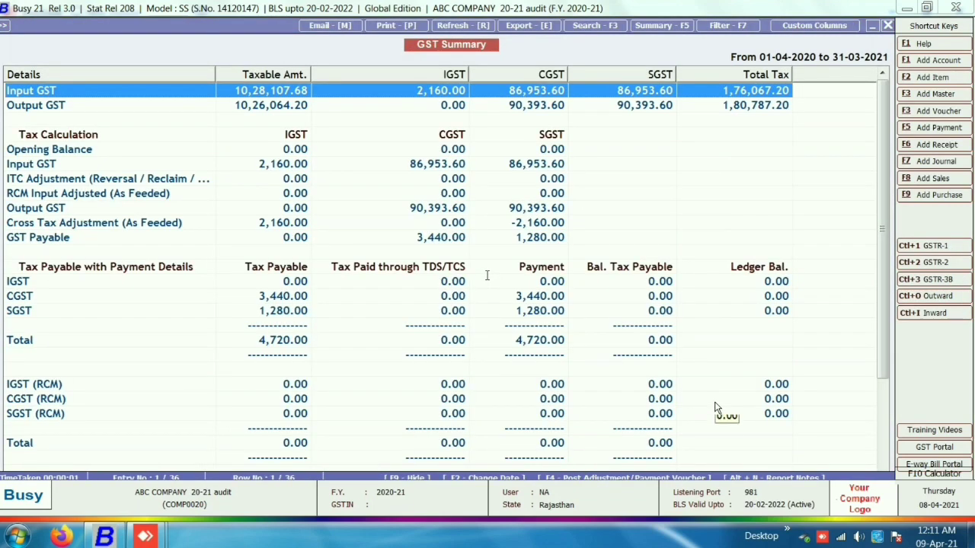
- Widen the GST Summary's CGST column slightly and examine the payment, balance payable and ledger balance figures for each tax
key(Down)
key(Down)
key(Down)
key(Down)
key(Down)
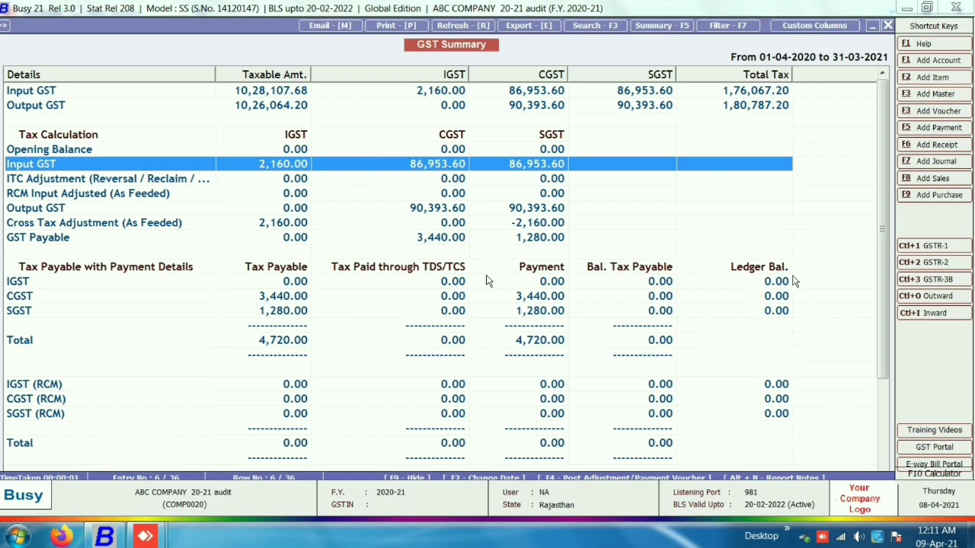
click(542, 301)
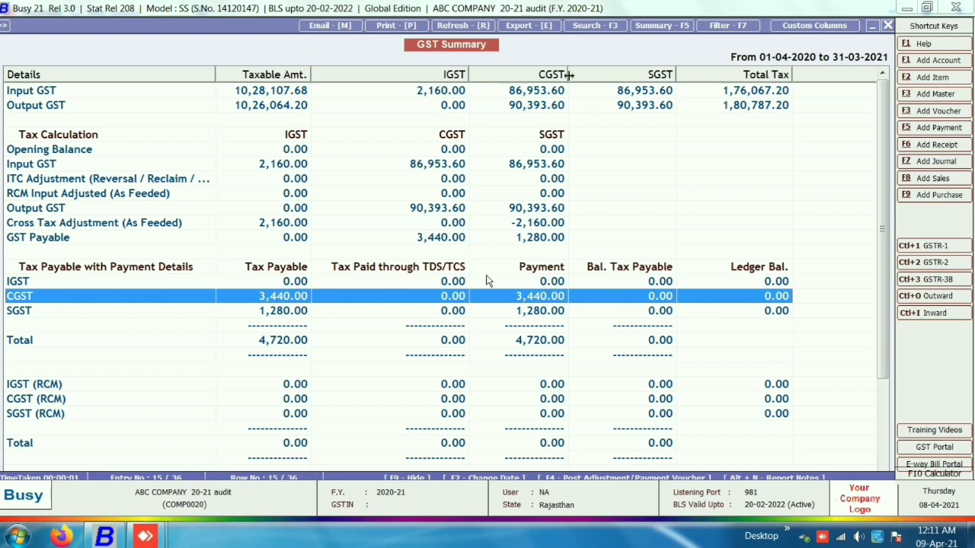
drag(567, 74, 586, 74)
click(561, 272)
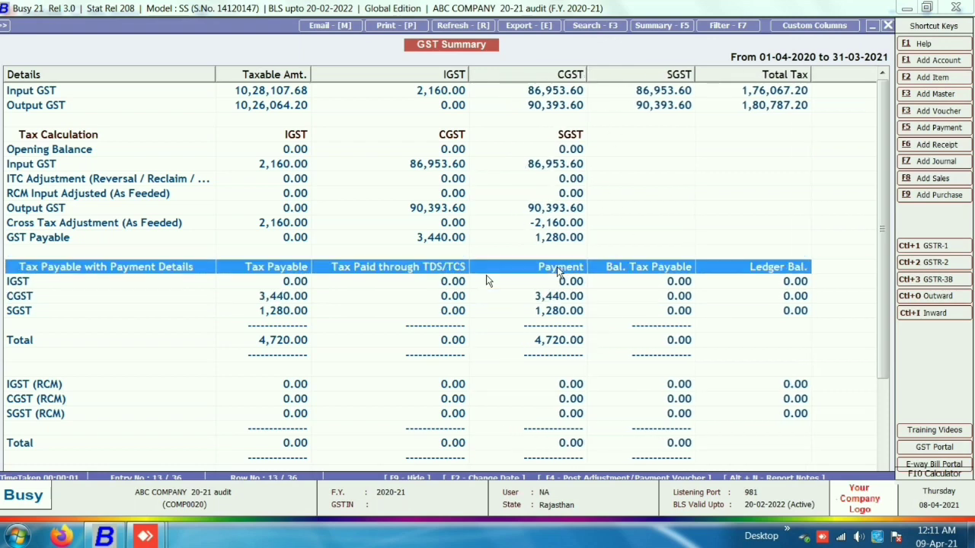
click(545, 299)
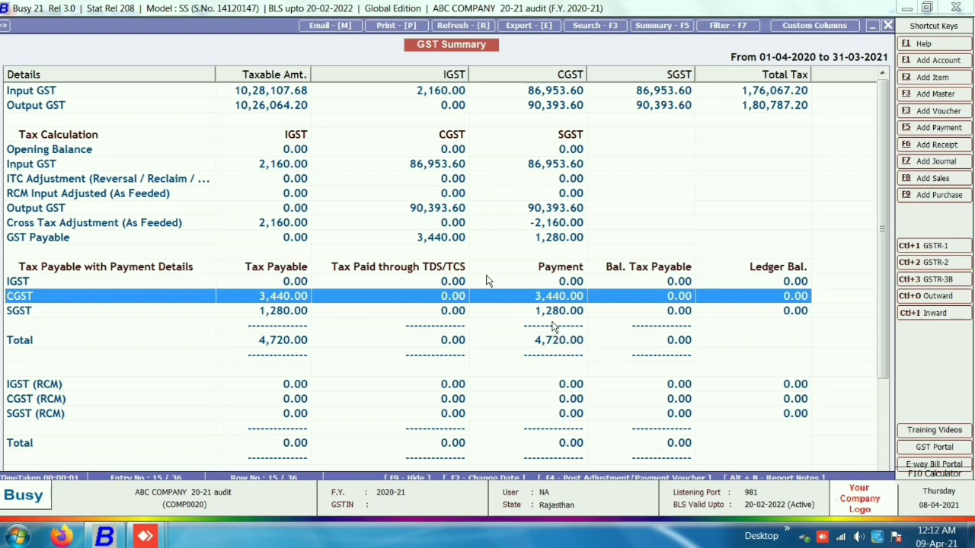
- Leave the GST Summary and generate the Balance Sheet for all voucher series from 01-04-2020 to 31-03-2021
key(Escape)
key(b)
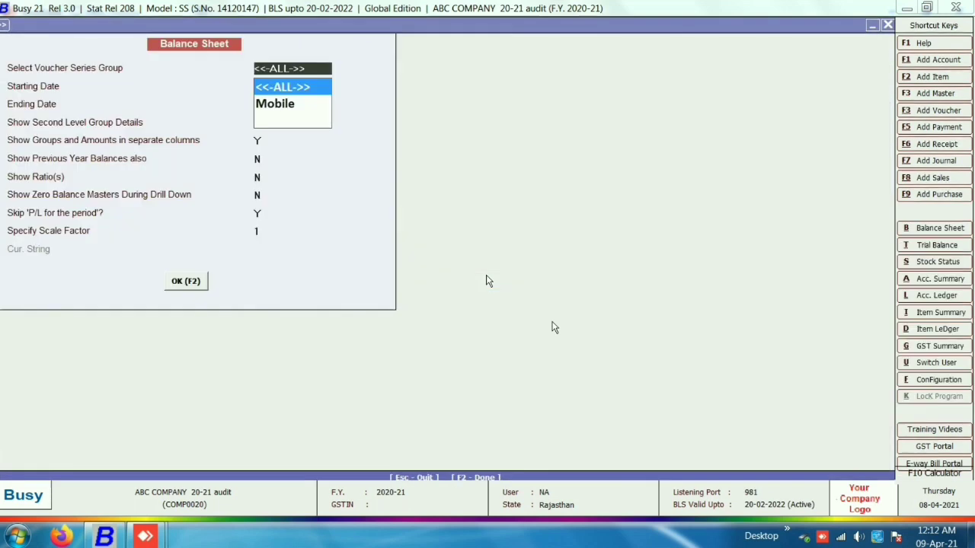
key(Return)
key(Return)
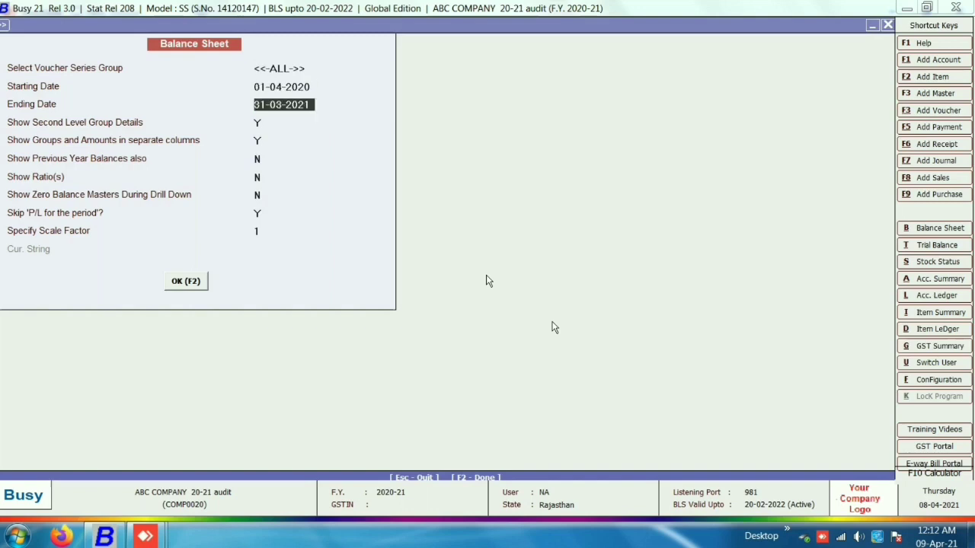
key(Return)
key(F2)
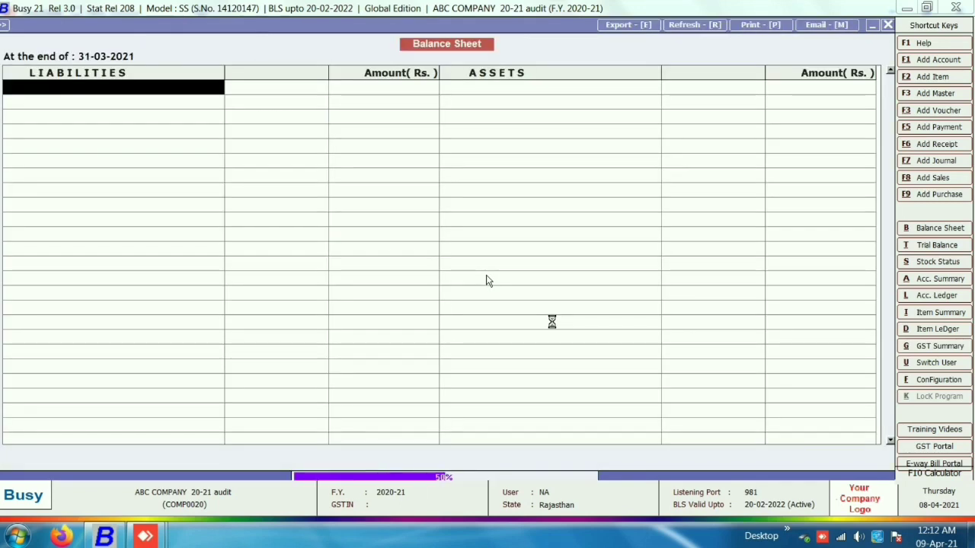
- Check the Current Liabilities group in the Balance Sheet for any remaining GST balances and leave its details
key(Down)
key(Down)
key(Down)
key(Down)
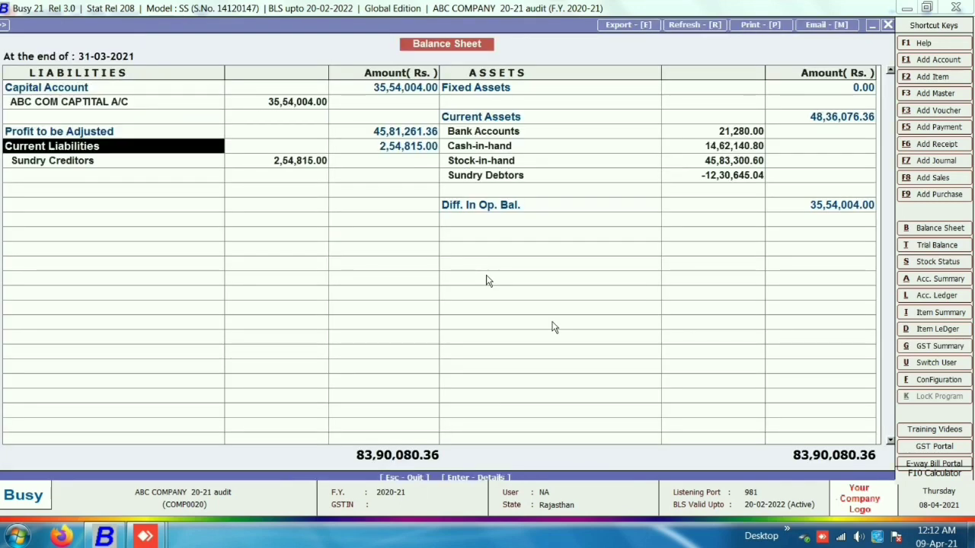
key(Return)
key(Escape)
- Reopen the GST Summary for 01-04-2020 to 31-03-2021 and review its tax calculation and payment rows
key(g)
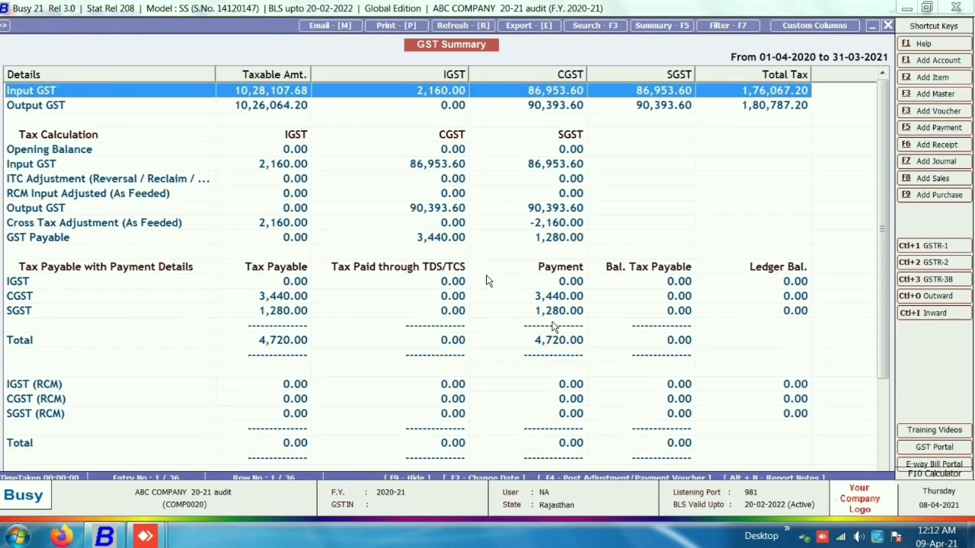
key(Down)
key(Down)
key(Down)
key(Down)
key(Down)
key(Down)
key(Down)
key(Down)
key(Down)
key(Down)
key(Down)
key(Down)
key(Down)
key(Down)
key(Down)
key(Down)
key(Down)
key(Down)
key(Down)
key(Down)
key(Down)
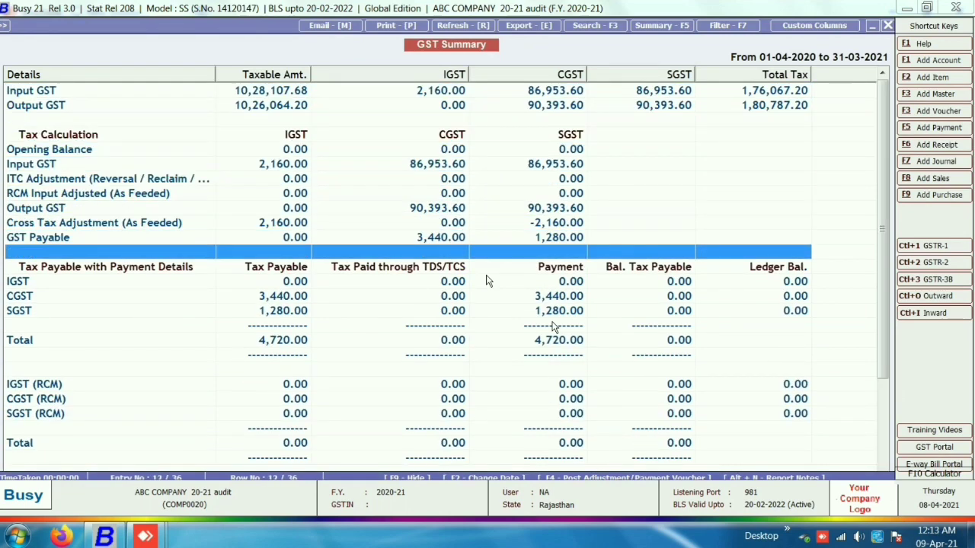